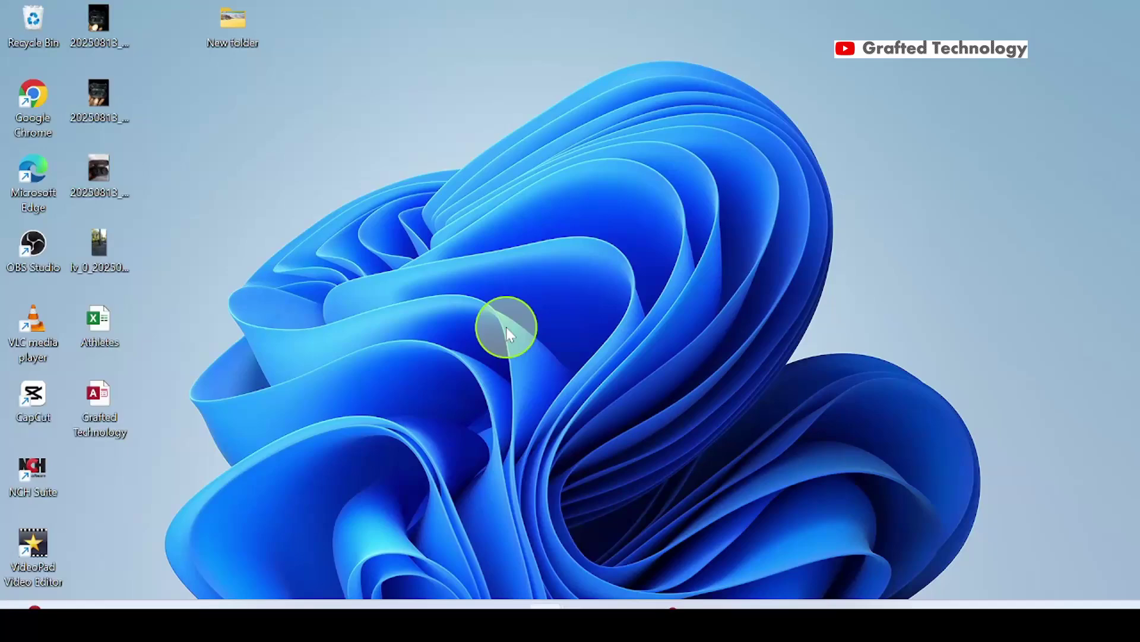
Open the Grafted Technology database from its desktop icon.
{"action": "double_click", "coordinate": [96, 403]}
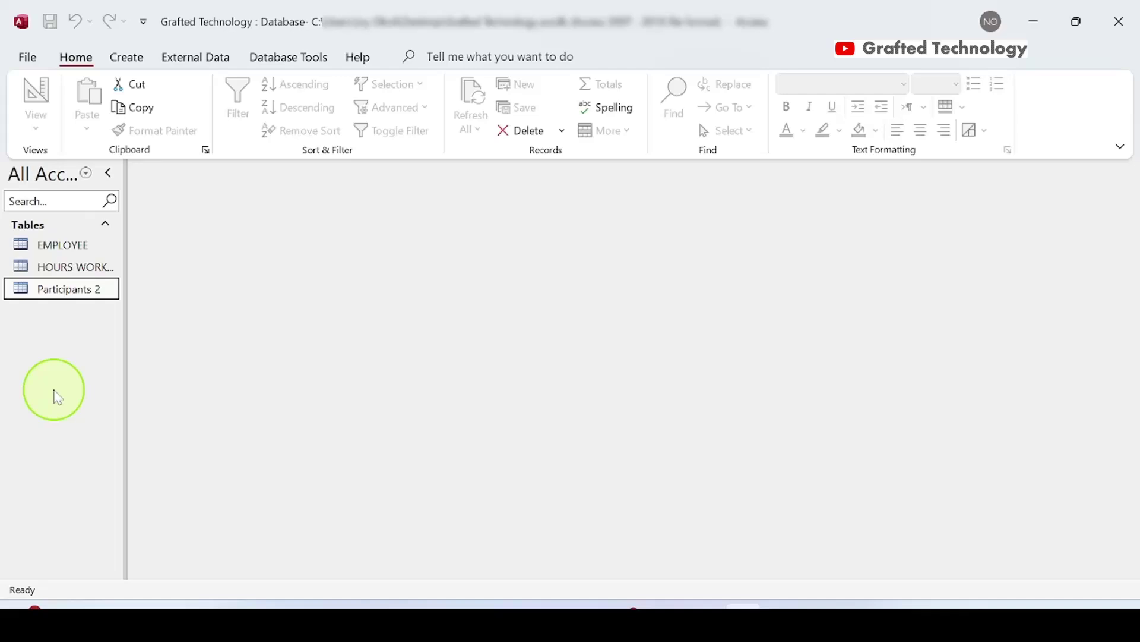
Look over the EMPLOYEE, HOURS WORKED and Participants 2 tables, then bring up the Create ribbon.
{"action": "left_click", "coordinate": [53, 245]}
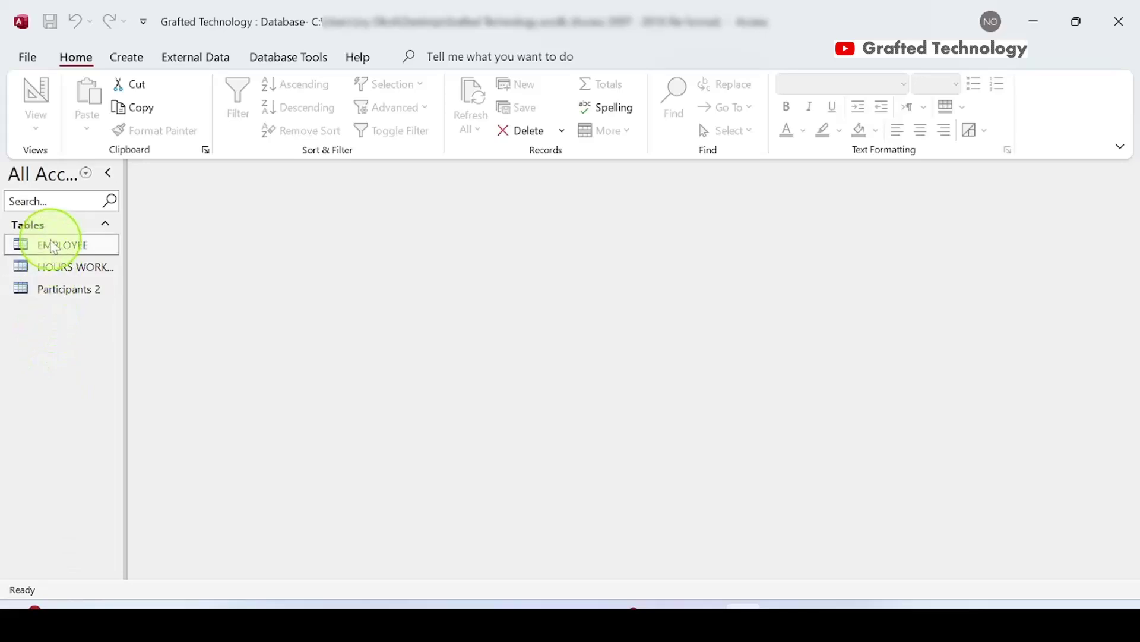
{"action": "left_click", "coordinate": [70, 270]}
{"action": "left_click", "coordinate": [69, 290]}
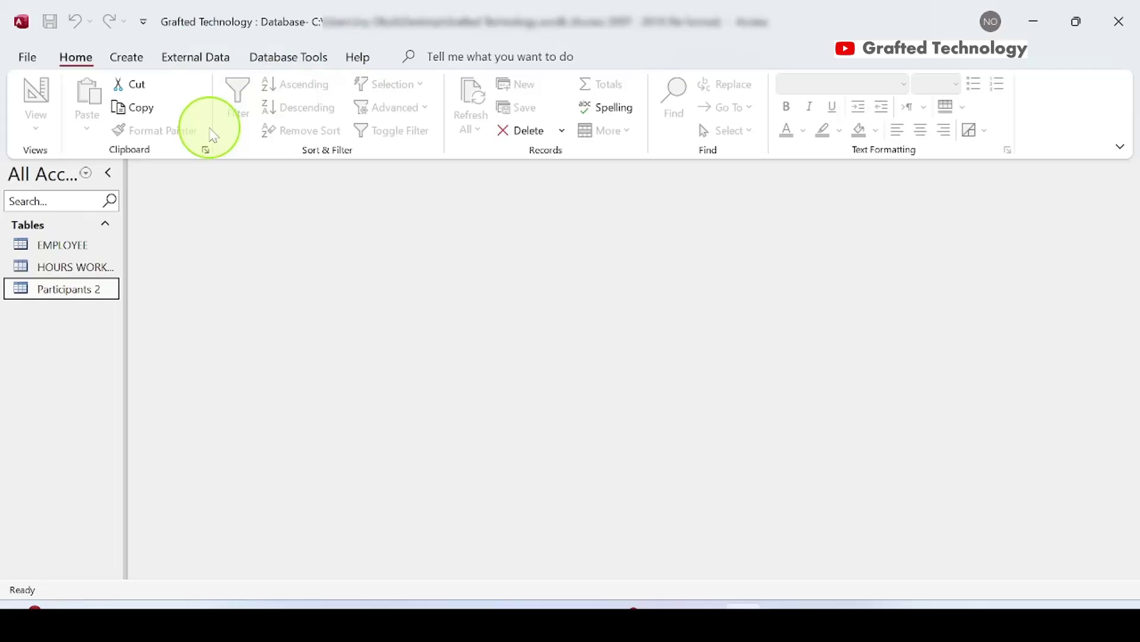
{"action": "left_click", "coordinate": [130, 63]}
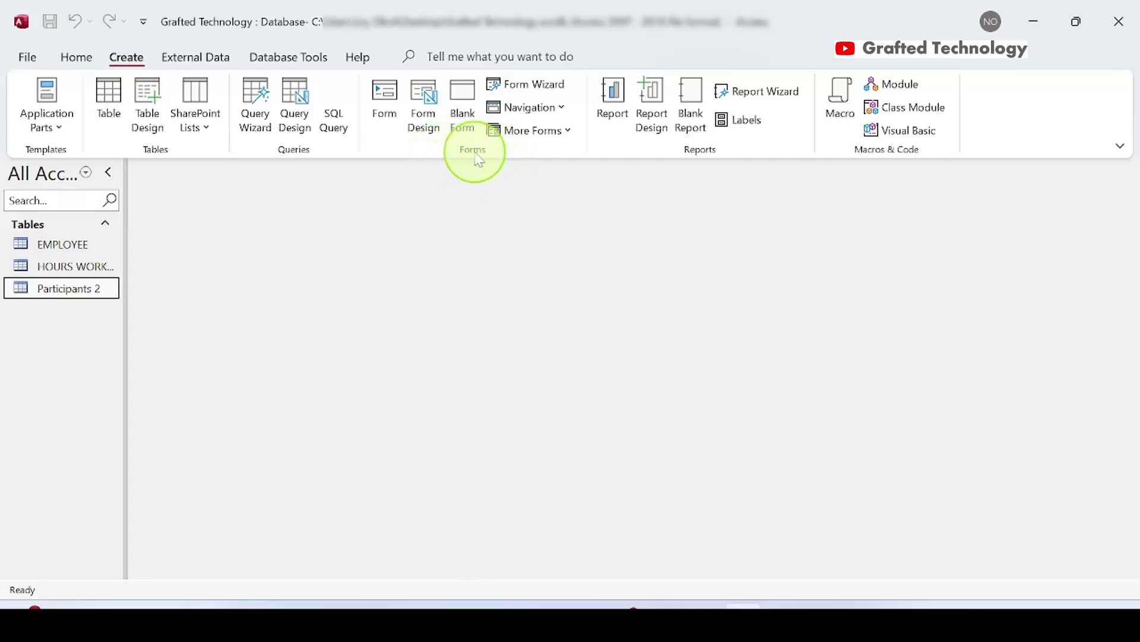
Start the Form Wizard with Table: EMPLOYEE as the form's data source.
{"action": "left_click", "coordinate": [538, 89]}
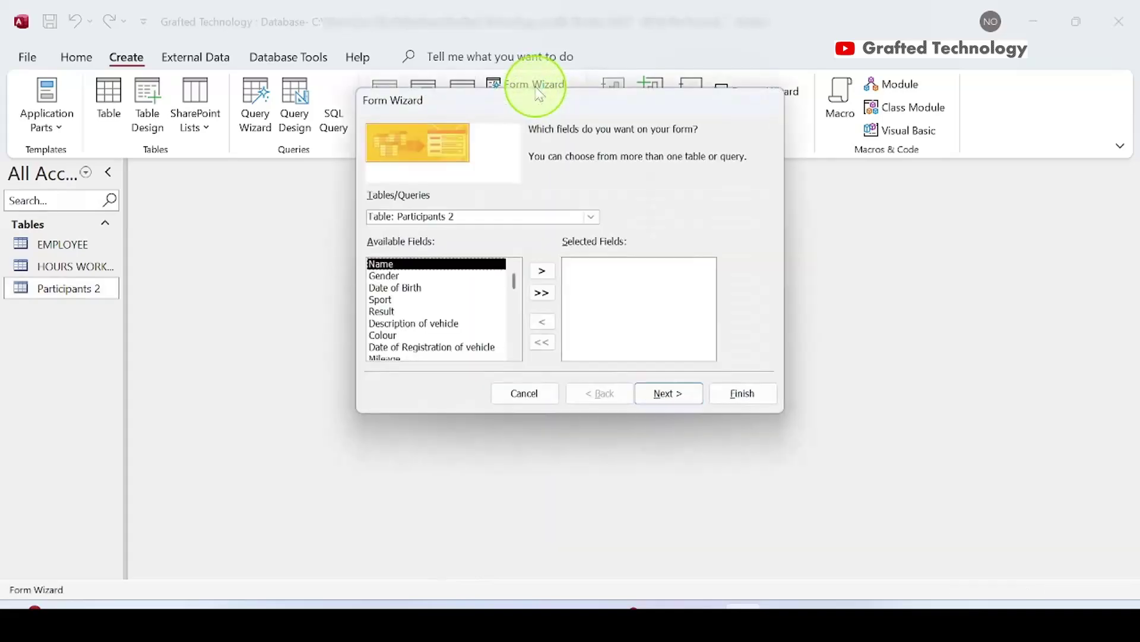
{"action": "left_click_drag", "start_coordinate": [555, 113], "coordinate": [493, 147]}
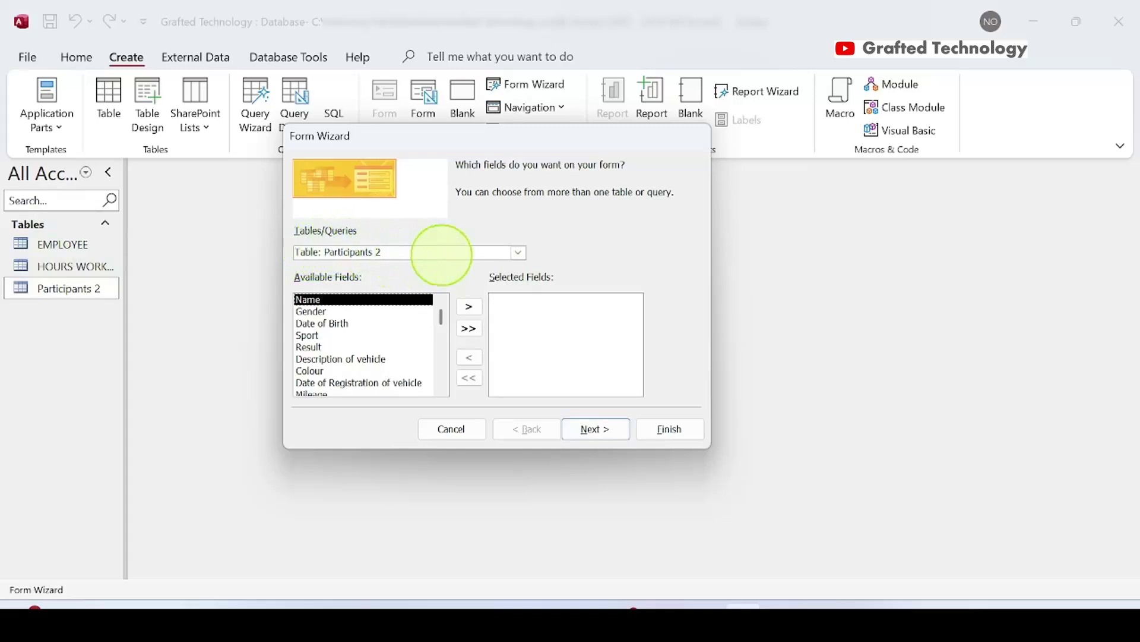
{"action": "left_click", "coordinate": [519, 254]}
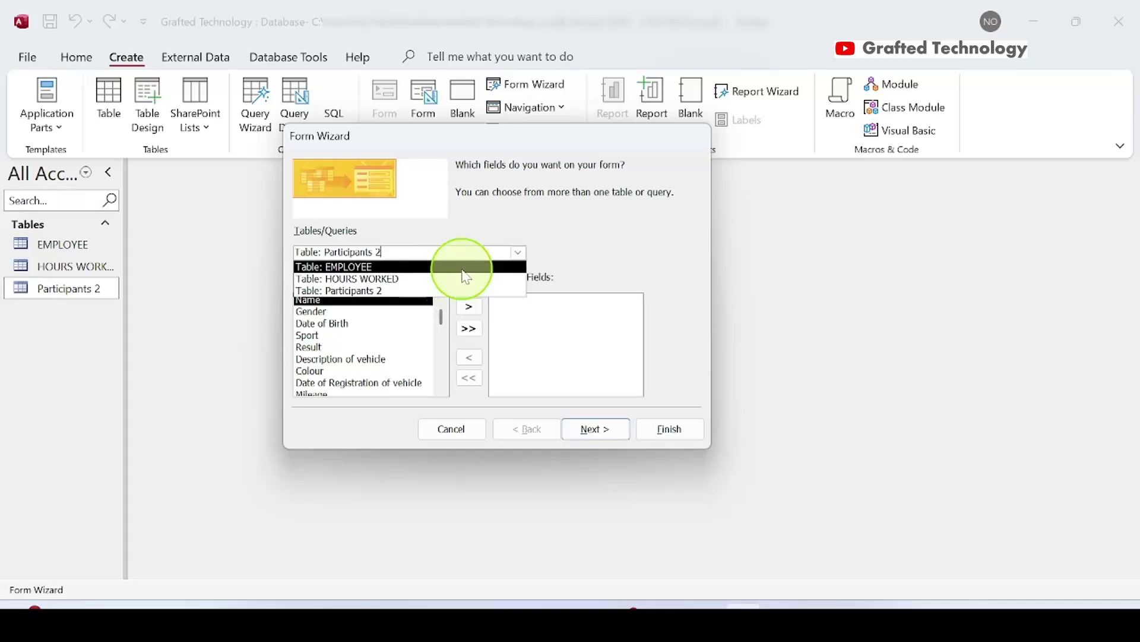
{"action": "left_click", "coordinate": [463, 269]}
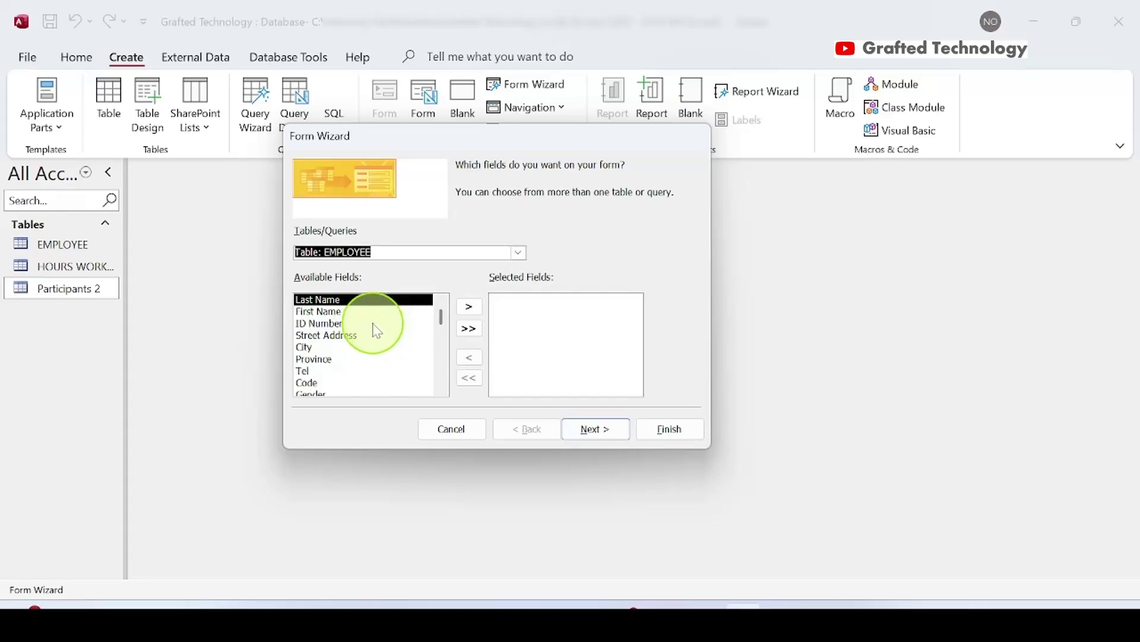
{"action": "scroll", "coordinate": [377, 331], "scroll_direction": "down", "scroll_amount": 2}
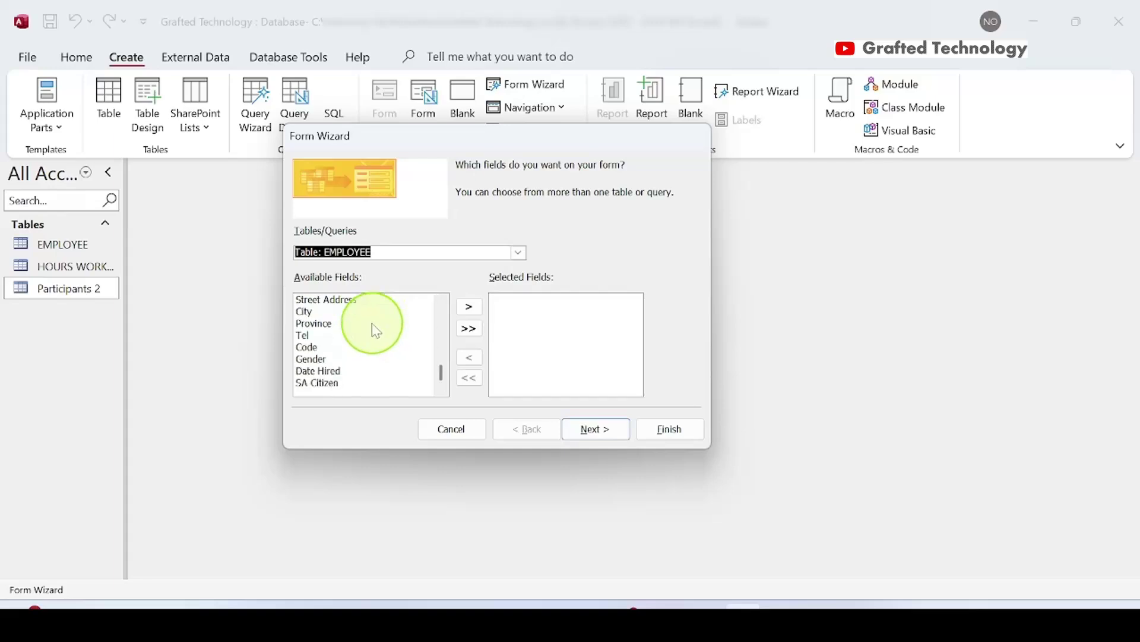
{"action": "scroll", "coordinate": [376, 330], "scroll_direction": "up", "scroll_amount": 2}
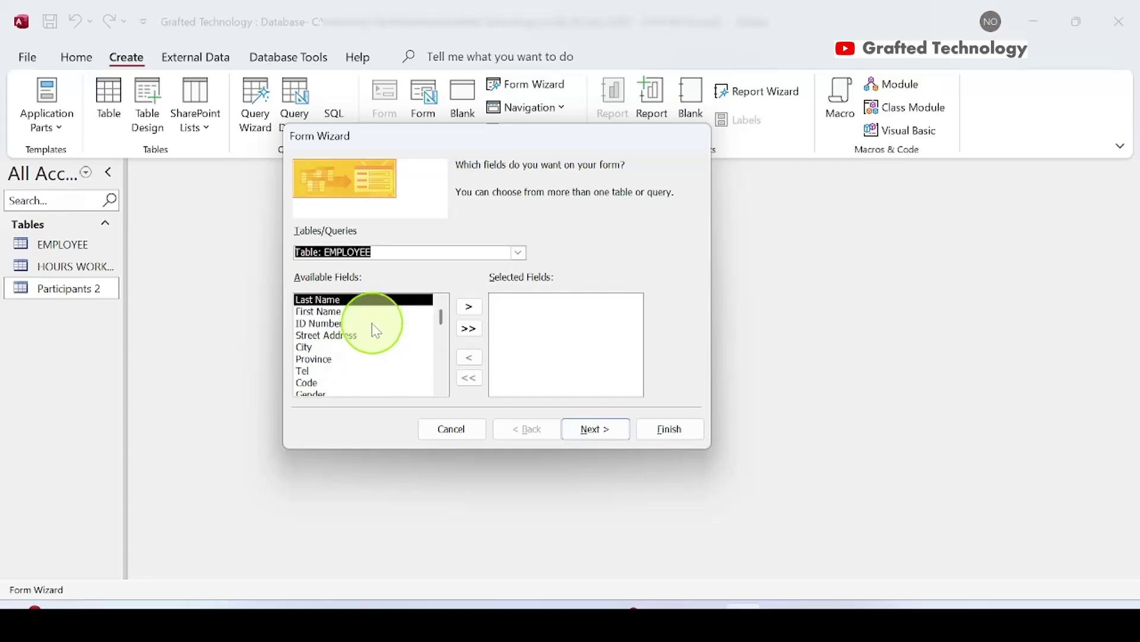
{"action": "scroll", "coordinate": [377, 330], "scroll_direction": "down", "scroll_amount": 2}
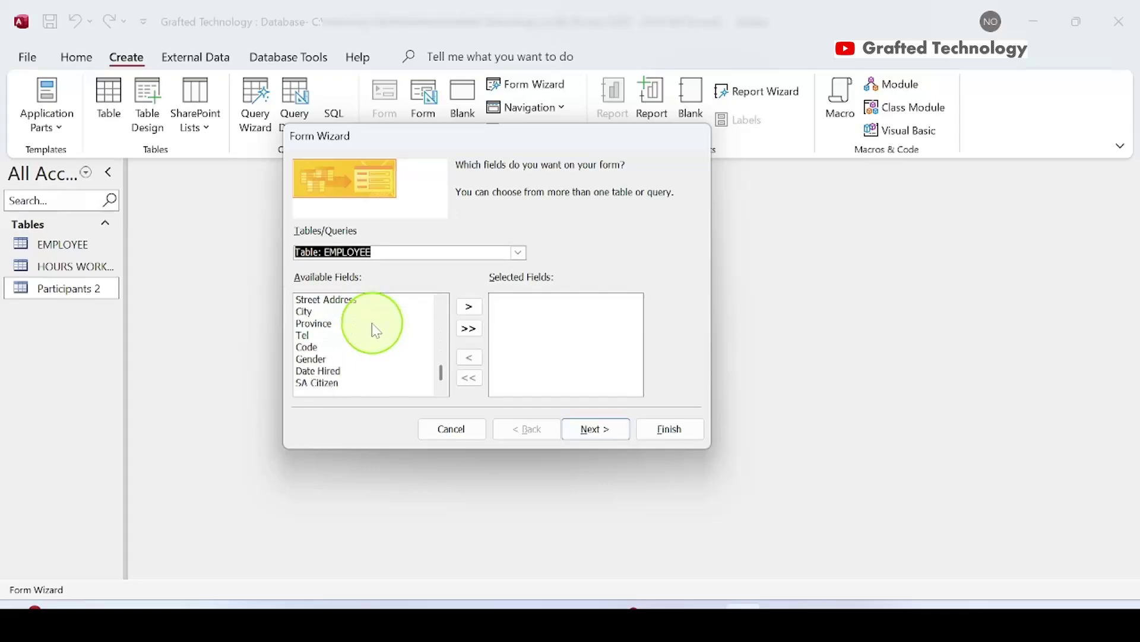
{"action": "scroll", "coordinate": [376, 331], "scroll_direction": "up", "scroll_amount": 2}
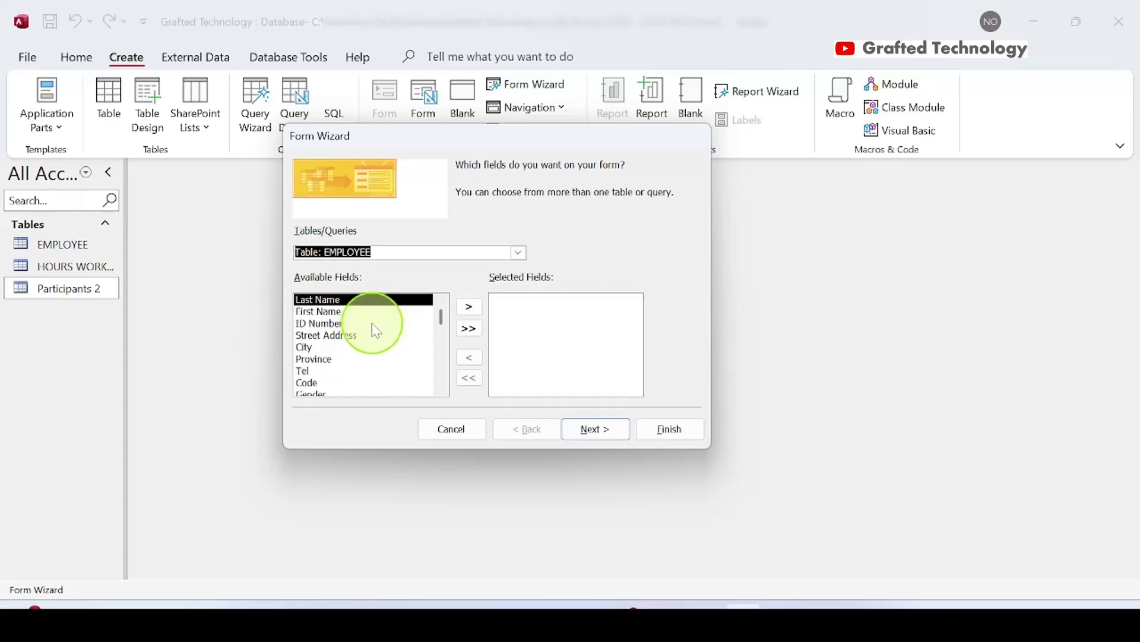
{"action": "scroll", "coordinate": [377, 330], "scroll_direction": "down", "scroll_amount": 3}
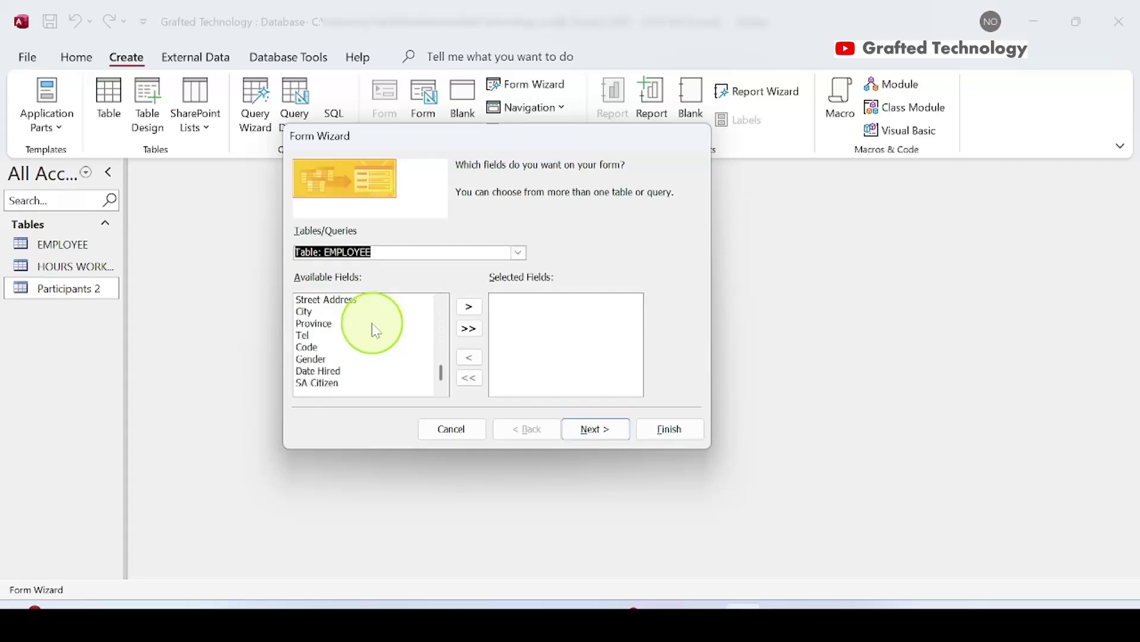
{"action": "scroll", "coordinate": [377, 331], "scroll_direction": "up", "scroll_amount": 3}
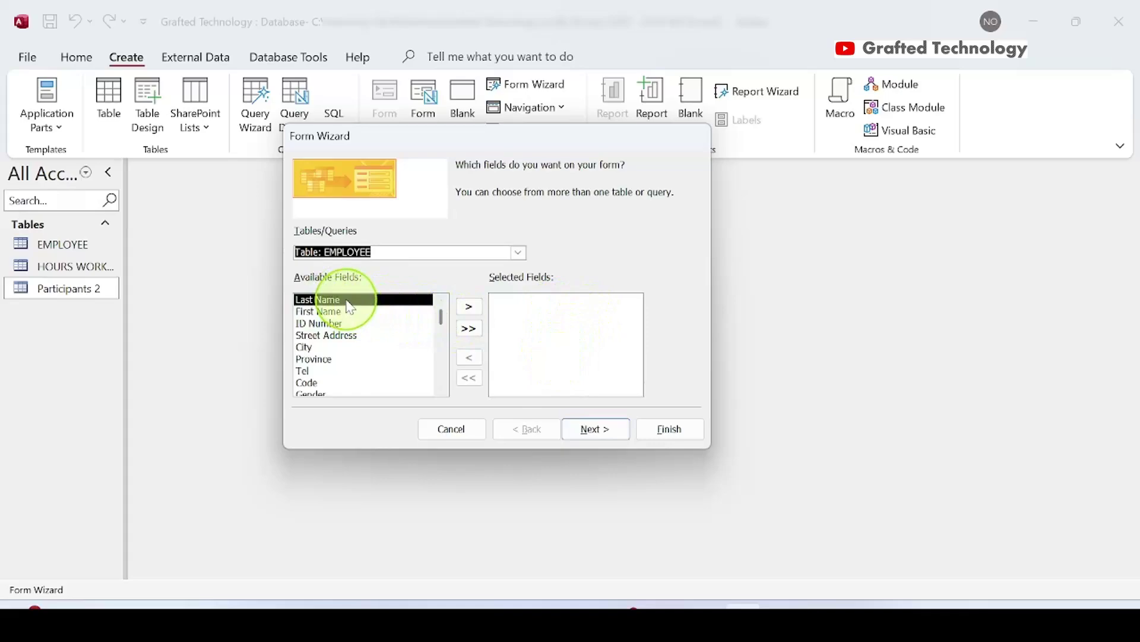
Add Last Name and Province to the selected fields, removing the added Street Address.
{"action": "left_click", "coordinate": [470, 307]}
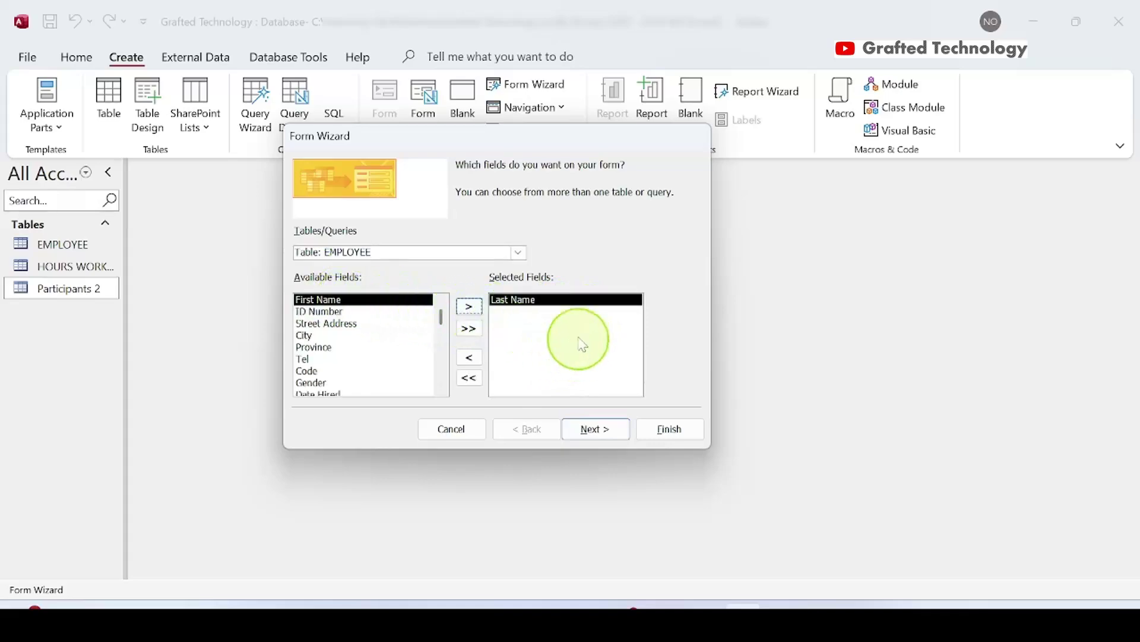
{"action": "left_click", "coordinate": [332, 323]}
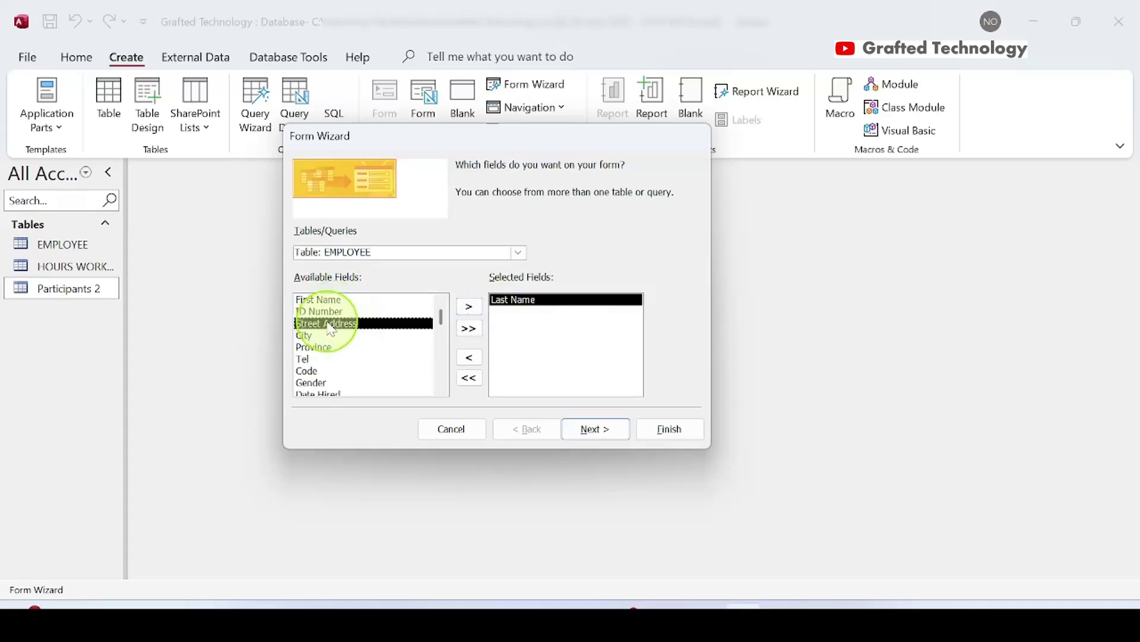
{"action": "left_click", "coordinate": [475, 308]}
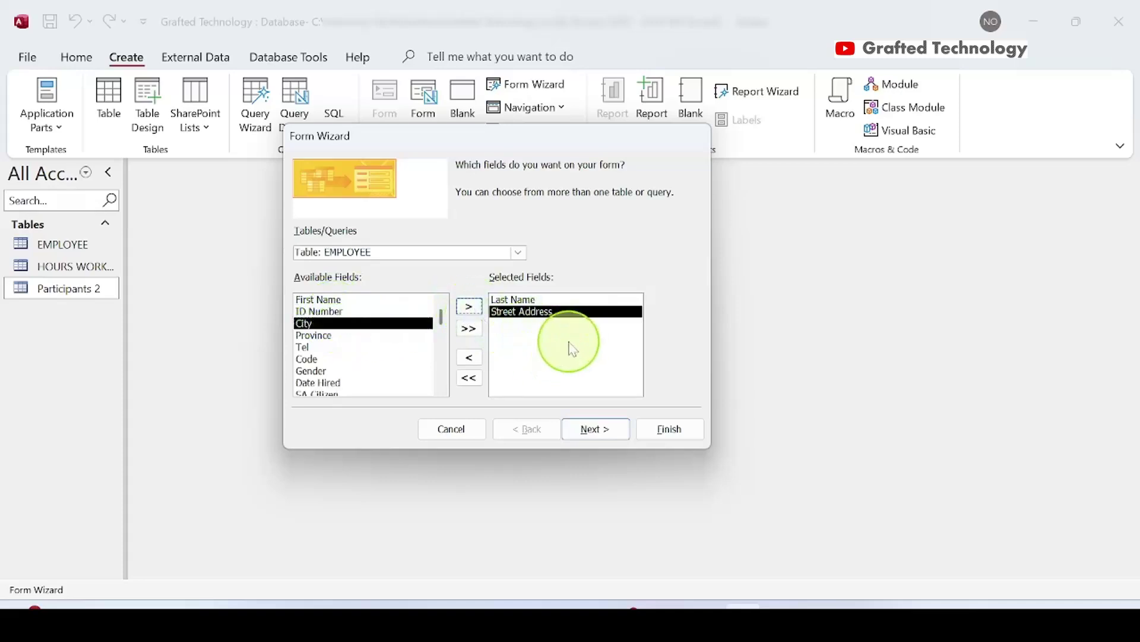
{"action": "left_click", "coordinate": [324, 336]}
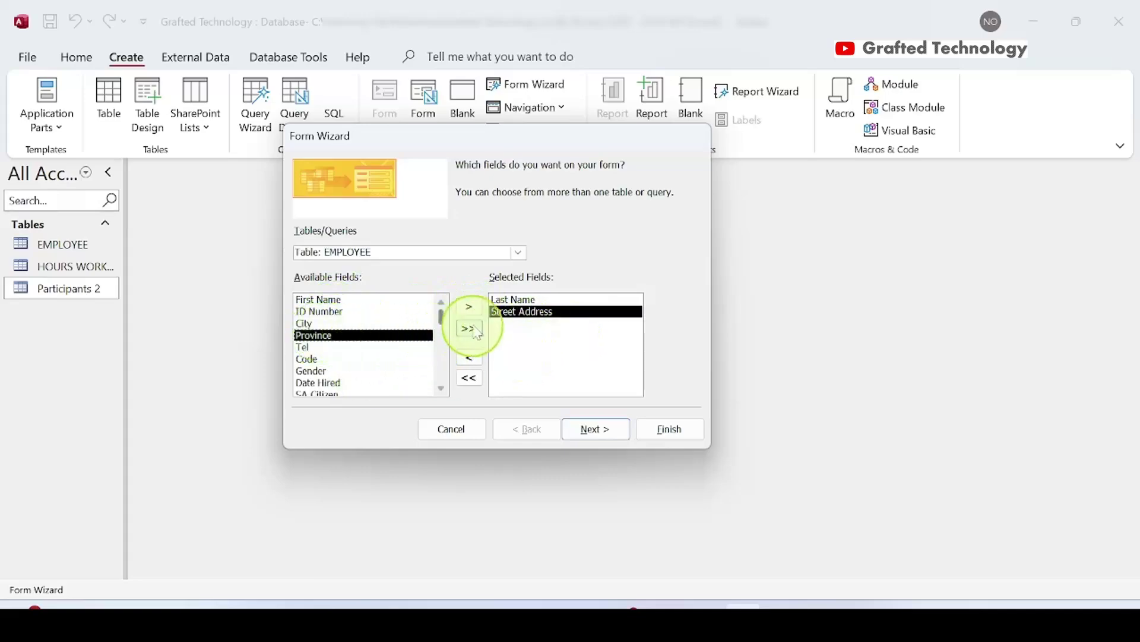
{"action": "left_click", "coordinate": [469, 307]}
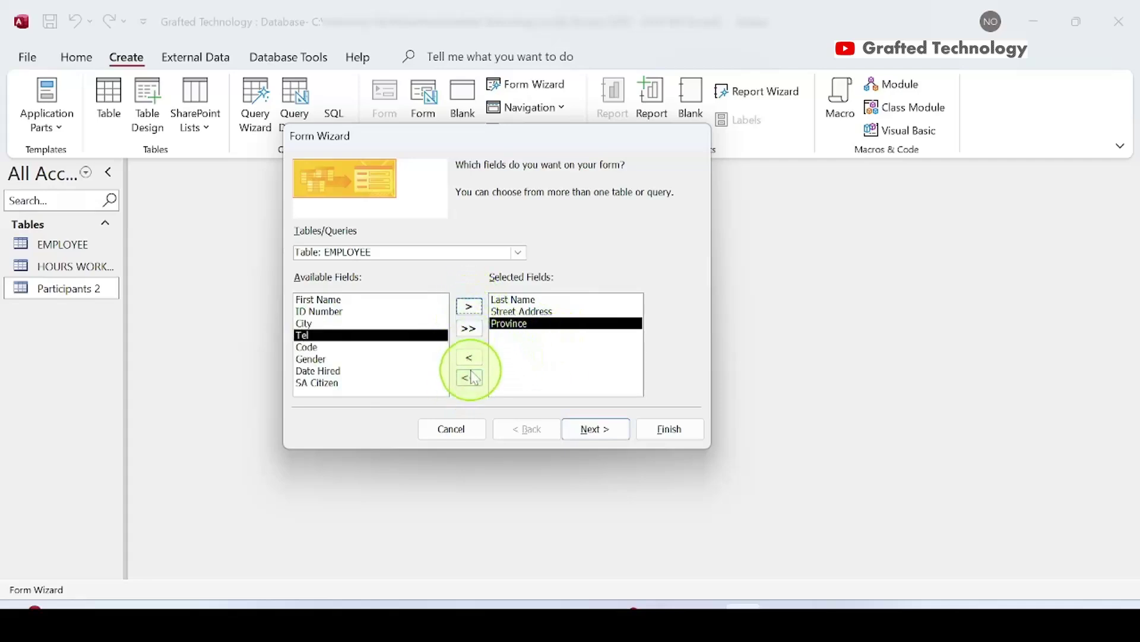
{"action": "left_click", "coordinate": [566, 313]}
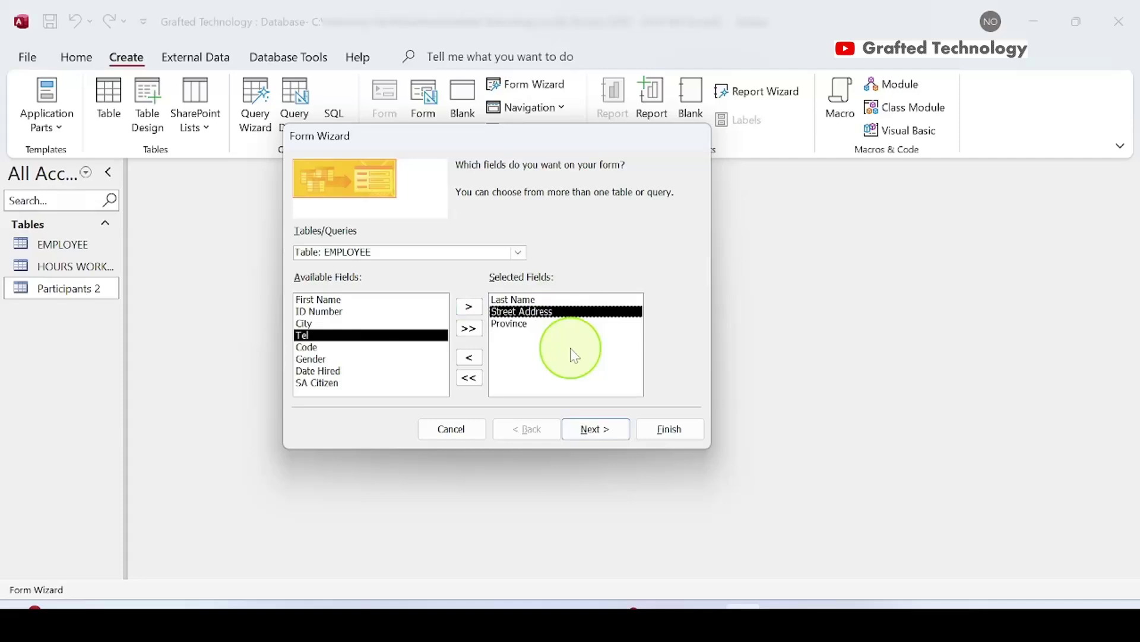
{"action": "left_click", "coordinate": [471, 358]}
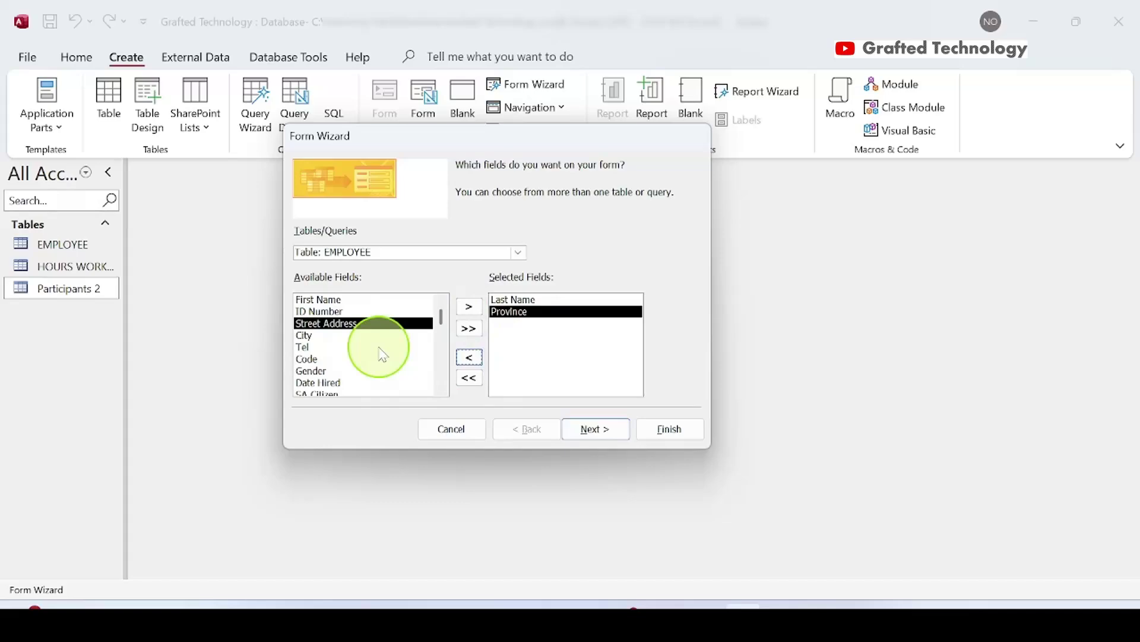
Move all EMPLOYEE fields into the form, clear them, re-add them all, and continue.
{"action": "left_click", "coordinate": [477, 337]}
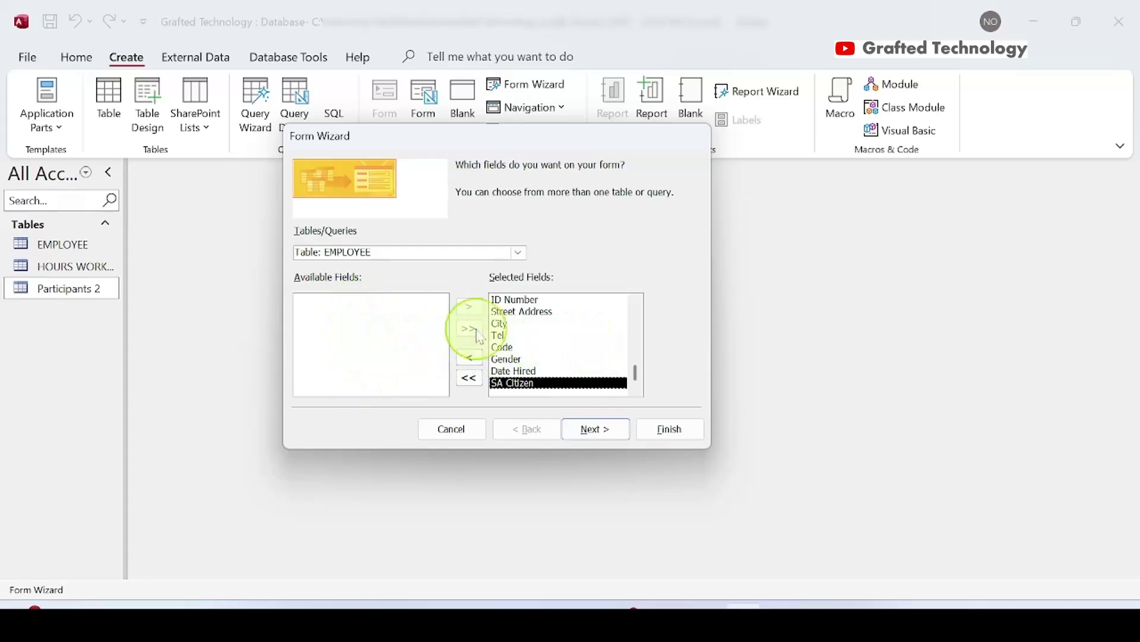
{"action": "scroll", "coordinate": [590, 338], "scroll_direction": "up", "scroll_amount": 1}
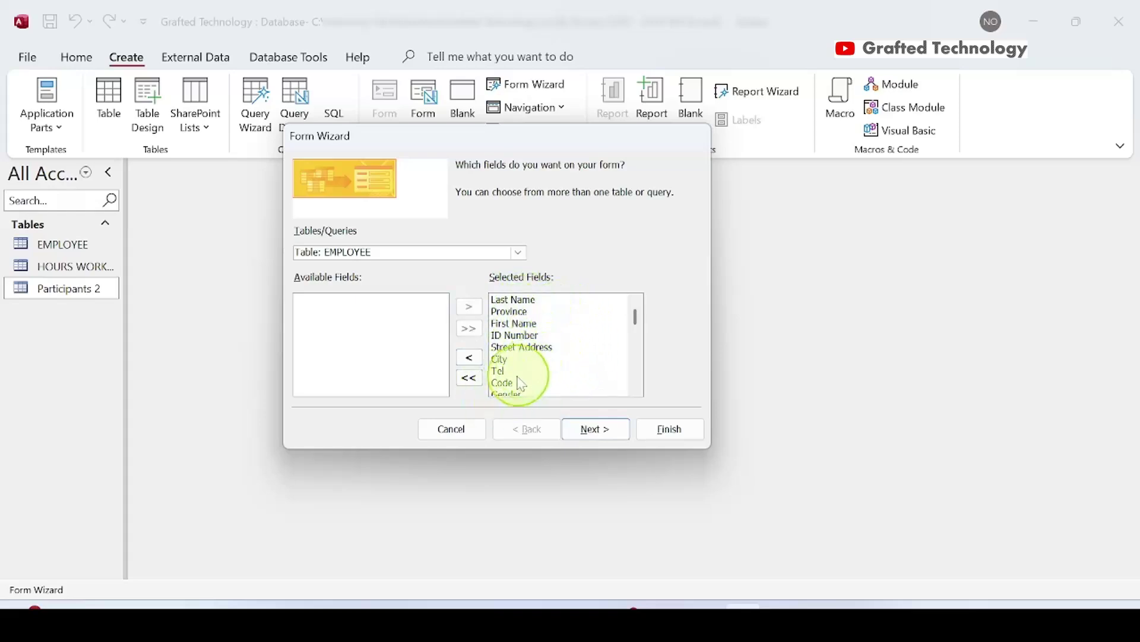
{"action": "left_click", "coordinate": [475, 383]}
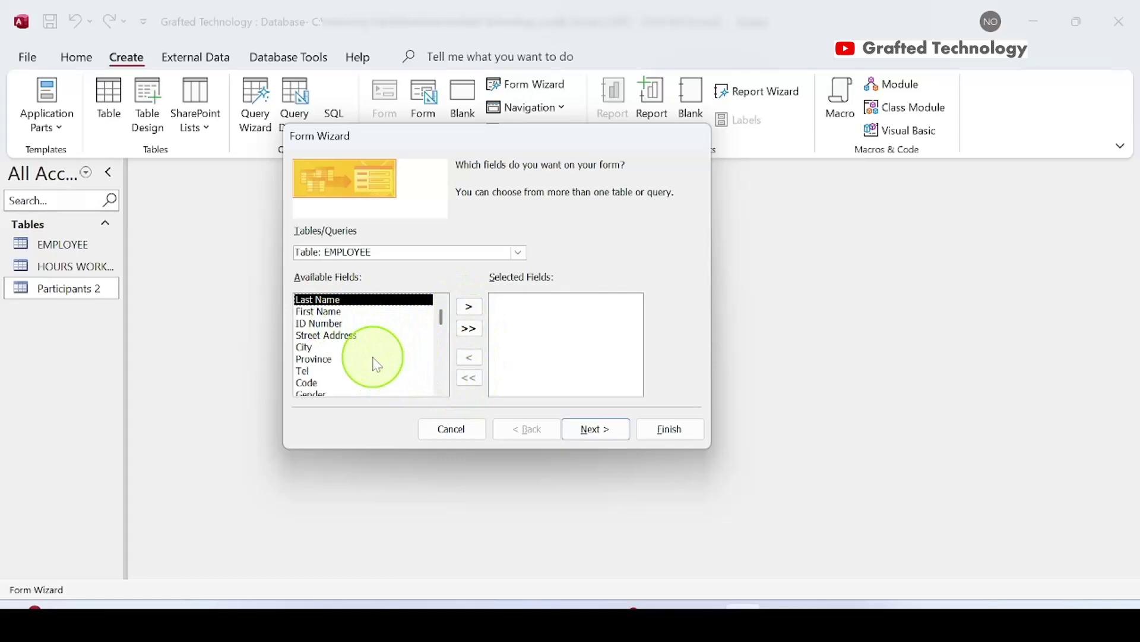
{"action": "left_click", "coordinate": [469, 329]}
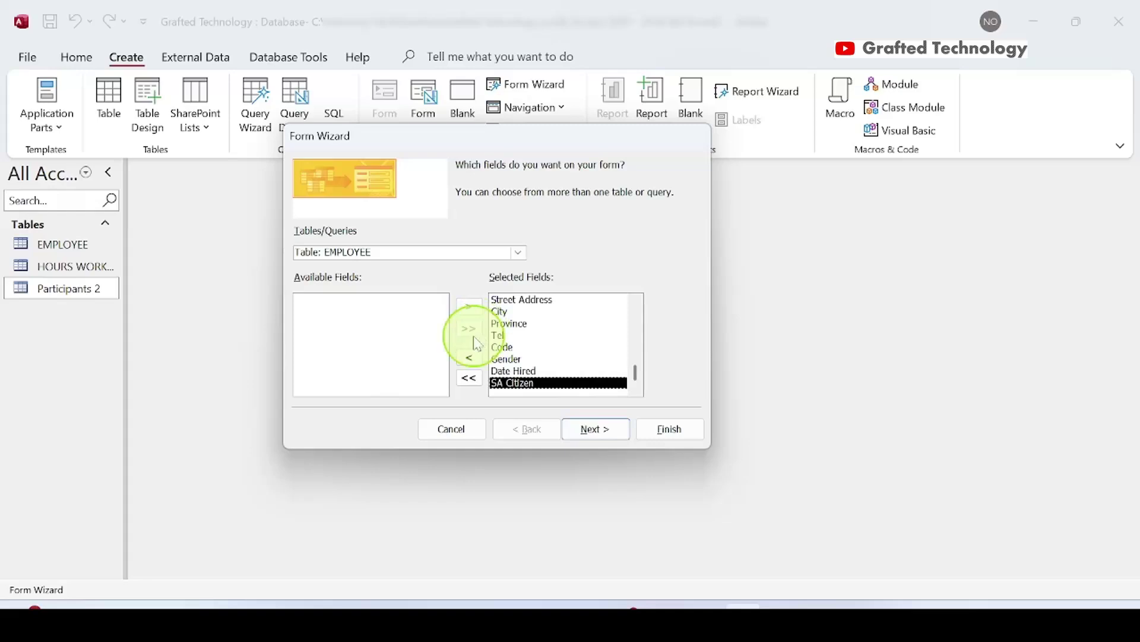
{"action": "left_click", "coordinate": [596, 436]}
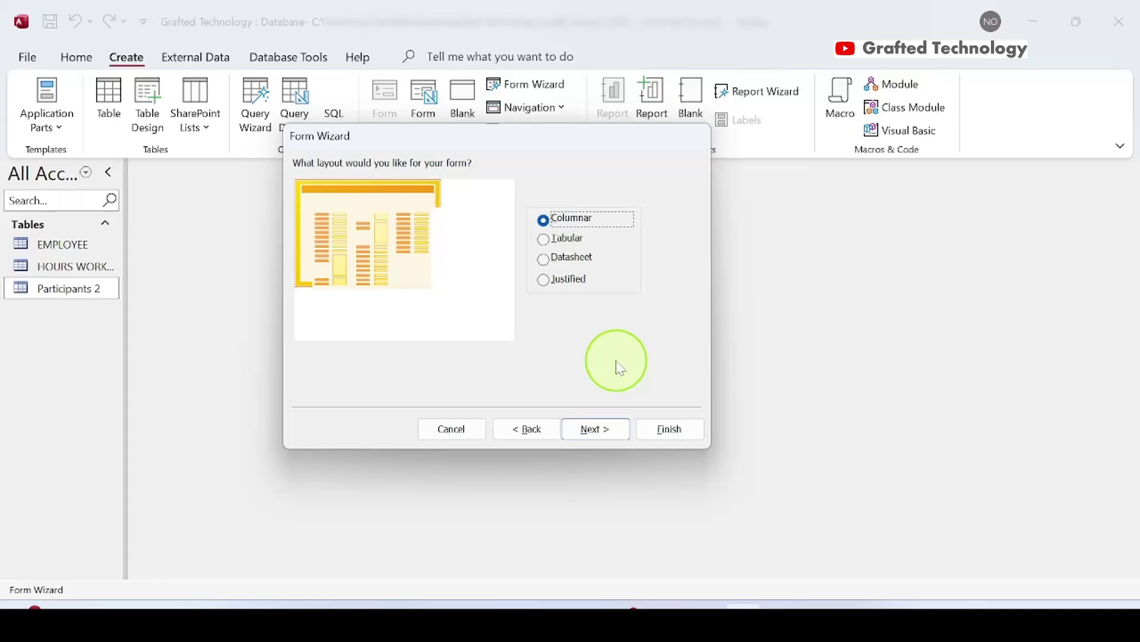
Preview Tabular, Datasheet and Justified layouts, then choose Columnar and continue.
{"action": "left_click", "coordinate": [543, 238]}
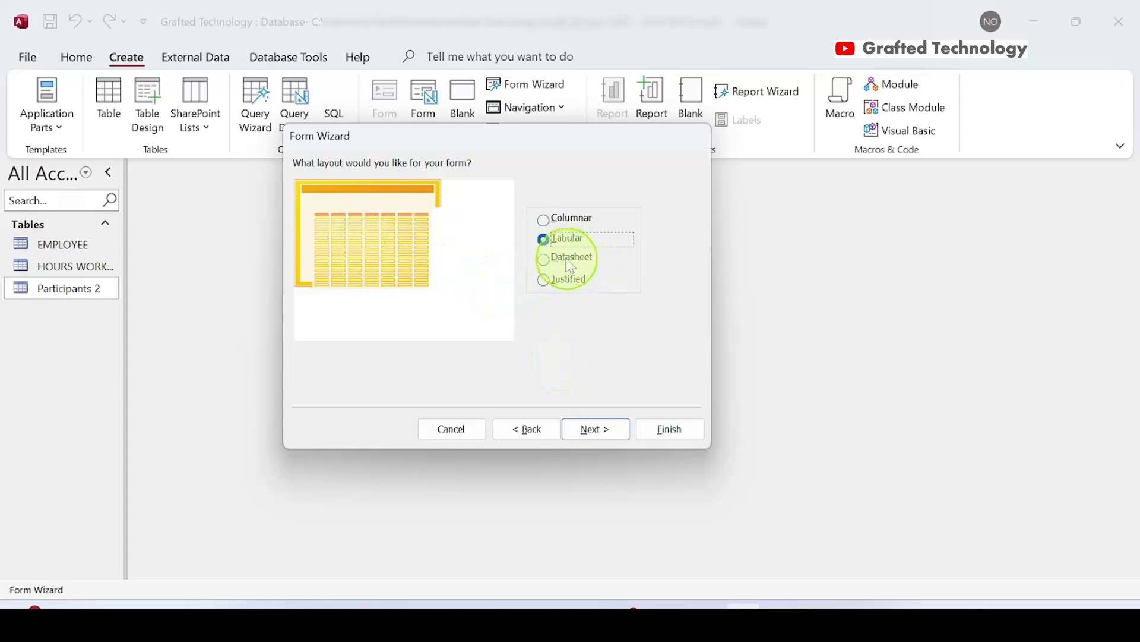
{"action": "left_click", "coordinate": [542, 258]}
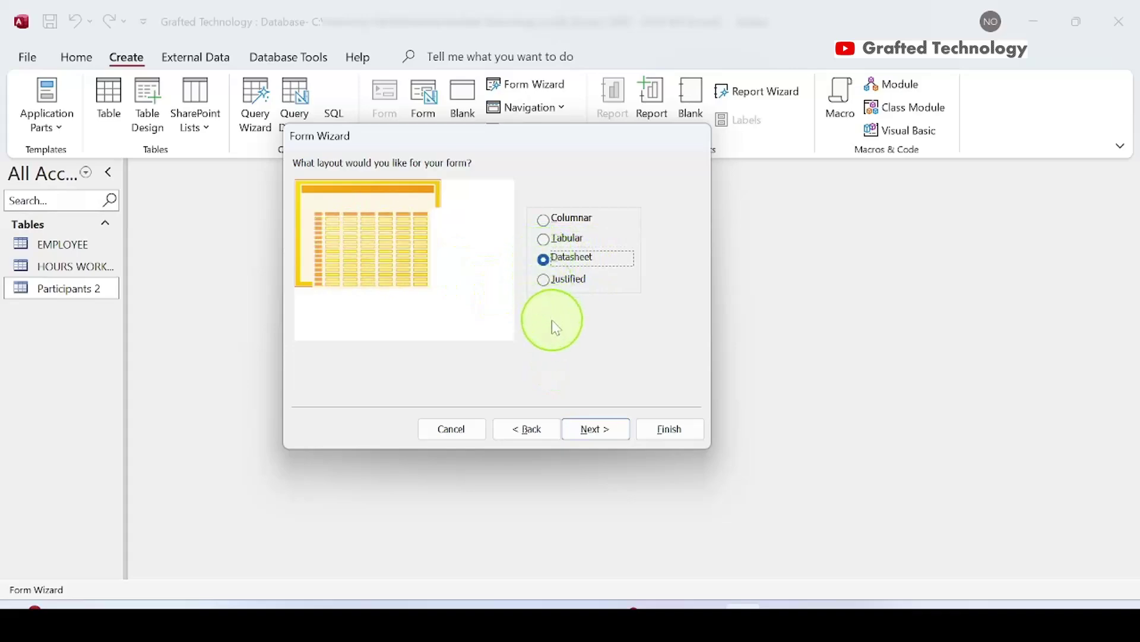
{"action": "left_click", "coordinate": [544, 279]}
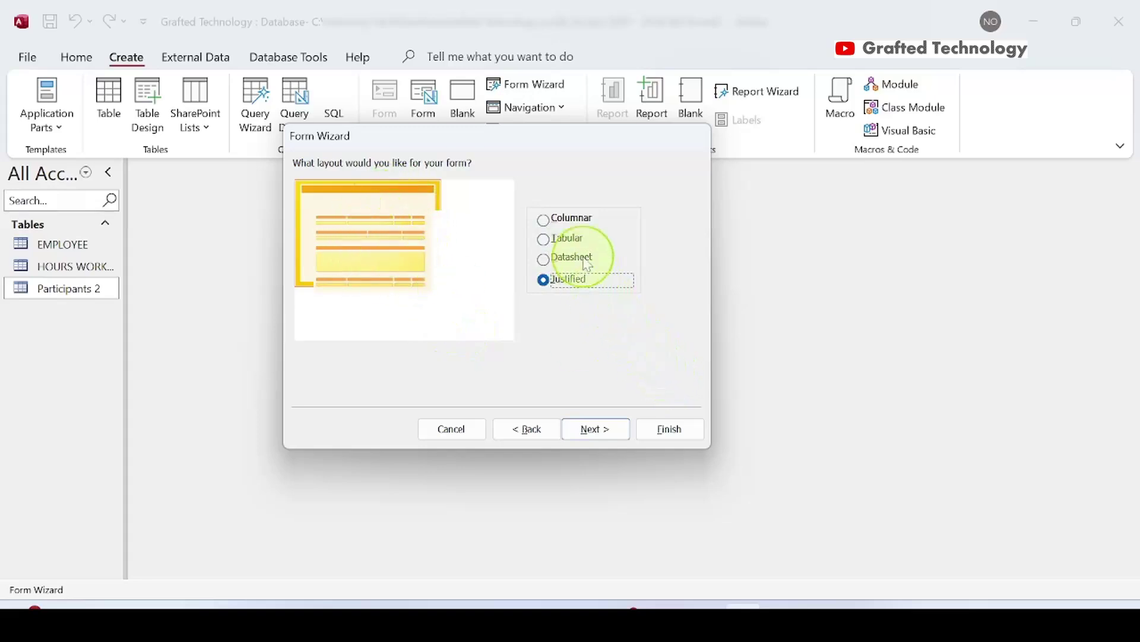
{"action": "left_click", "coordinate": [559, 221]}
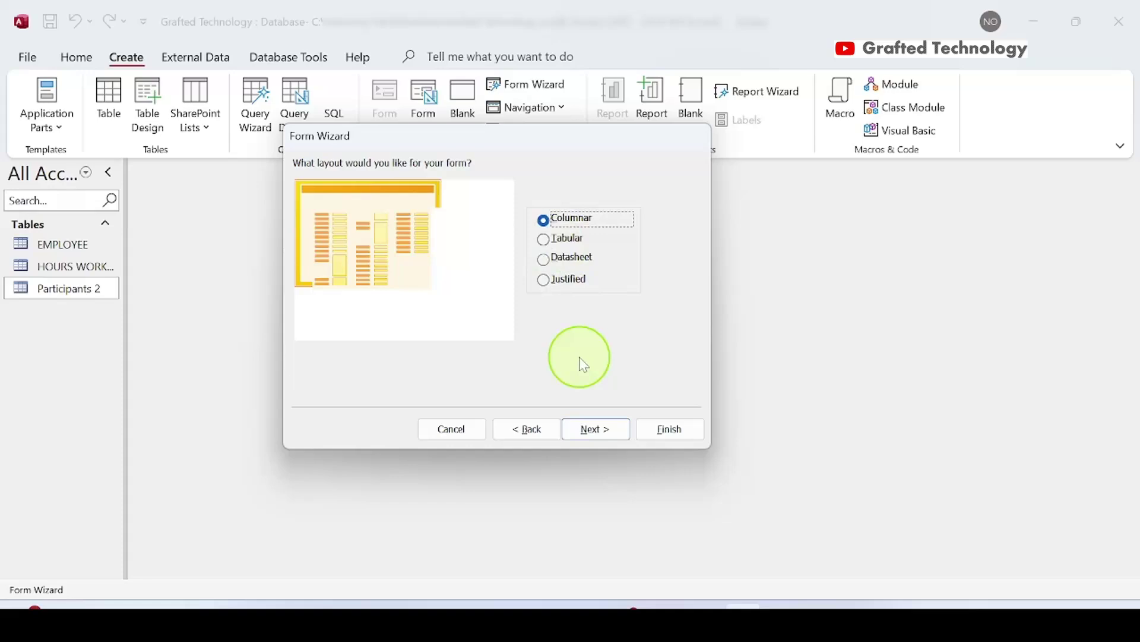
{"action": "left_click", "coordinate": [596, 432]}
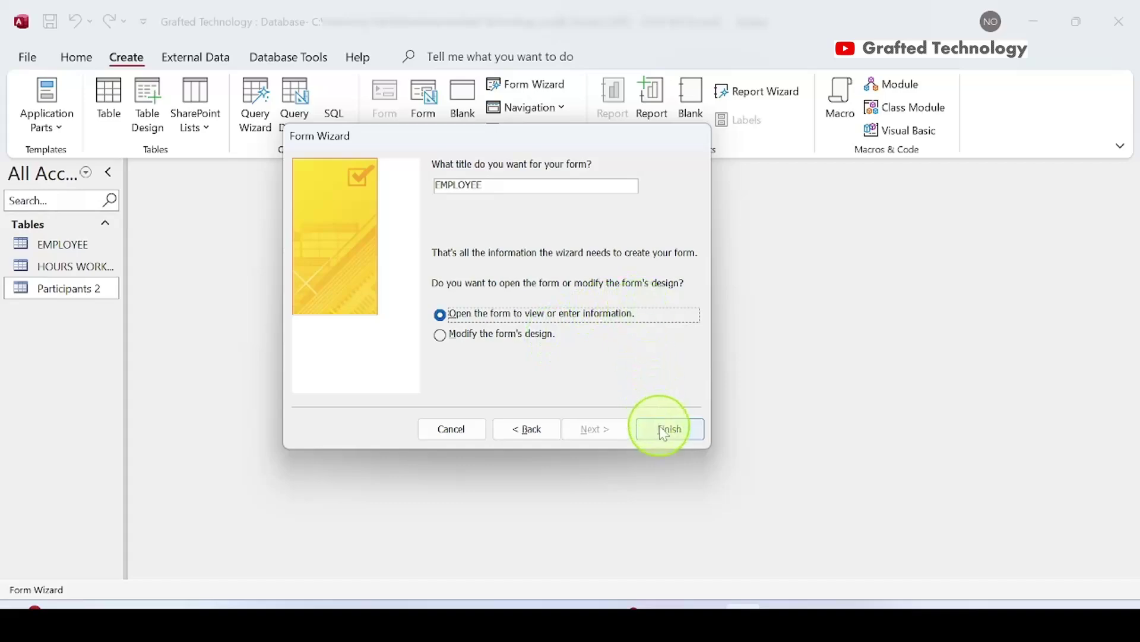
Finish the wizard, keeping the title EMPLOYEE and opening the form for data entry.
{"action": "left_click", "coordinate": [675, 440]}
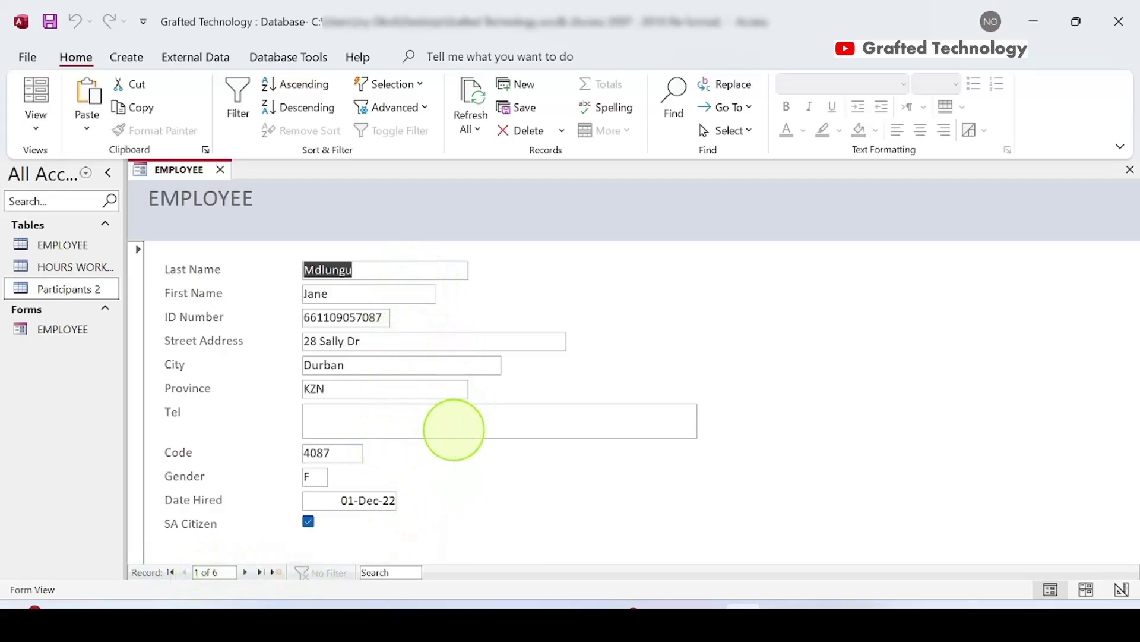
Step through the employee records one by one, then jump to record 6 of 6.
{"action": "left_click", "coordinate": [246, 572]}
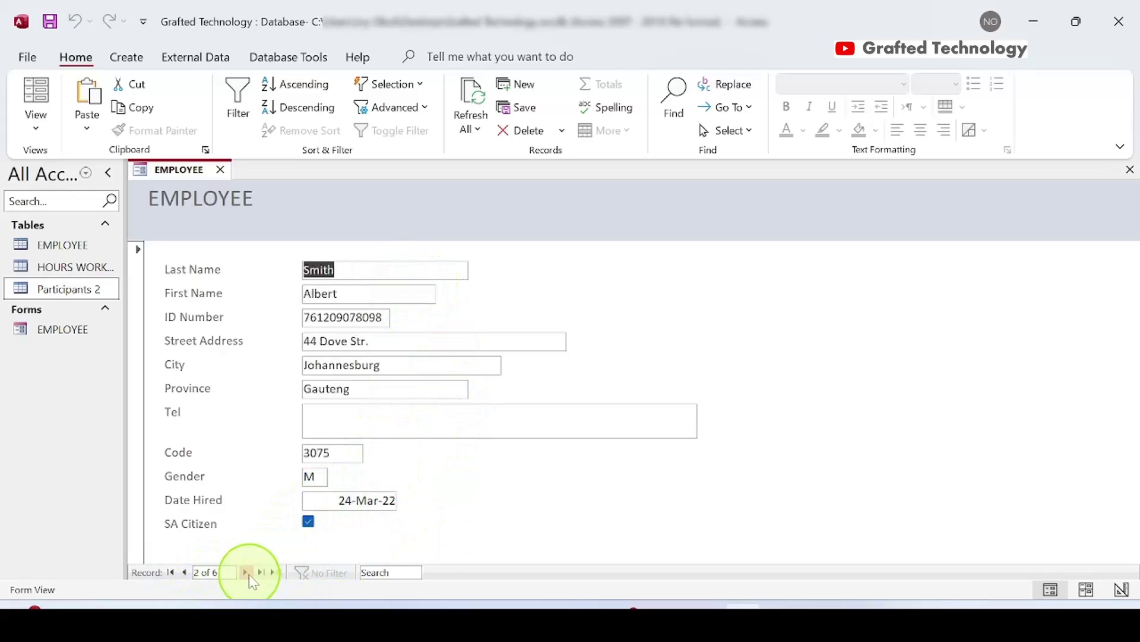
{"action": "left_click", "coordinate": [247, 573]}
{"action": "left_click", "coordinate": [247, 573]}
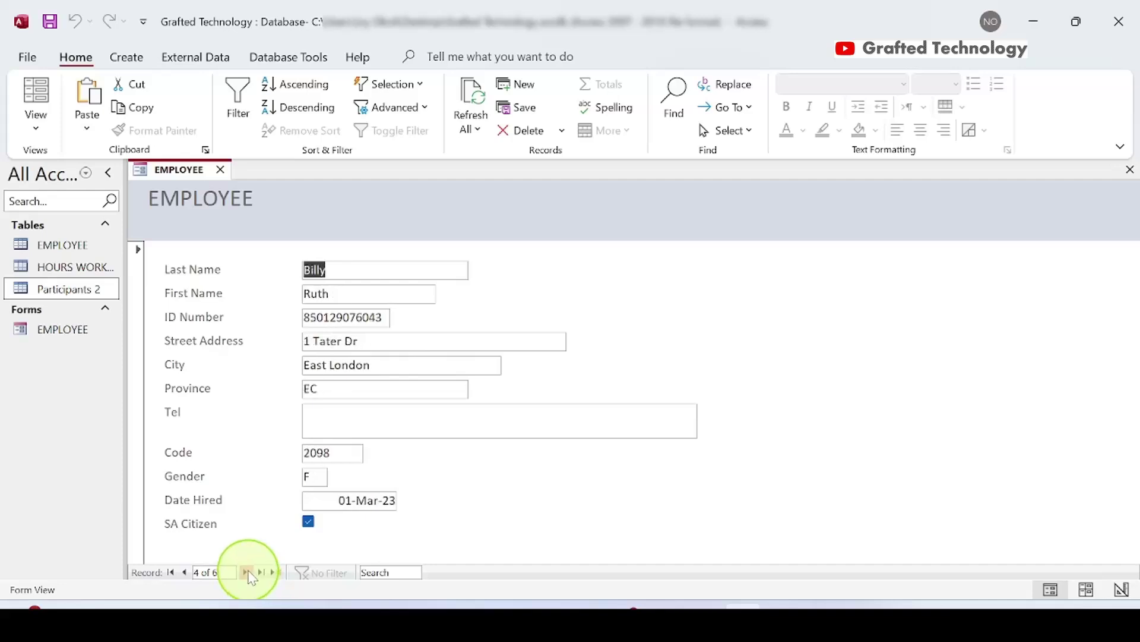
{"action": "left_click", "coordinate": [247, 573]}
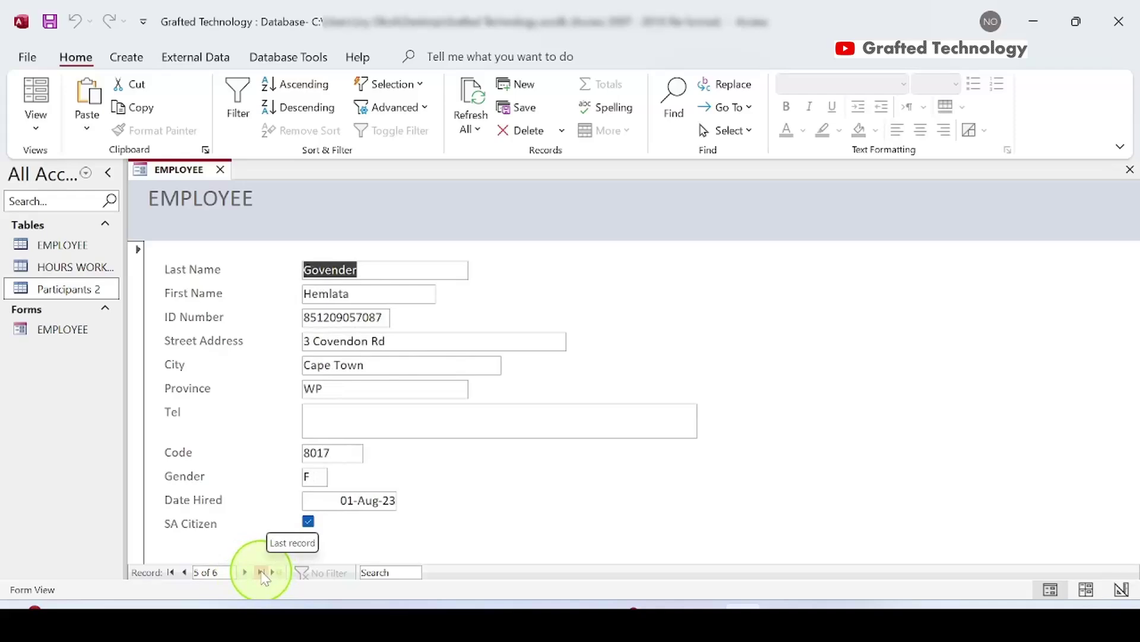
{"action": "left_click", "coordinate": [261, 572]}
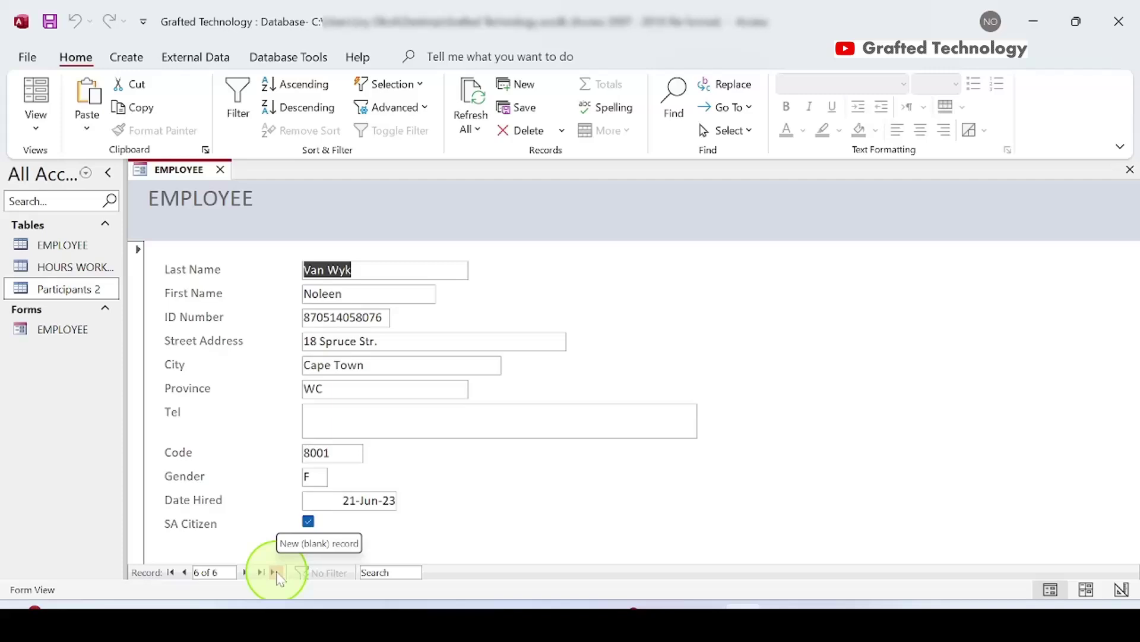
Start a new employee record with name, ID number, street address, city CPT and province WC.
{"action": "left_click", "coordinate": [277, 572]}
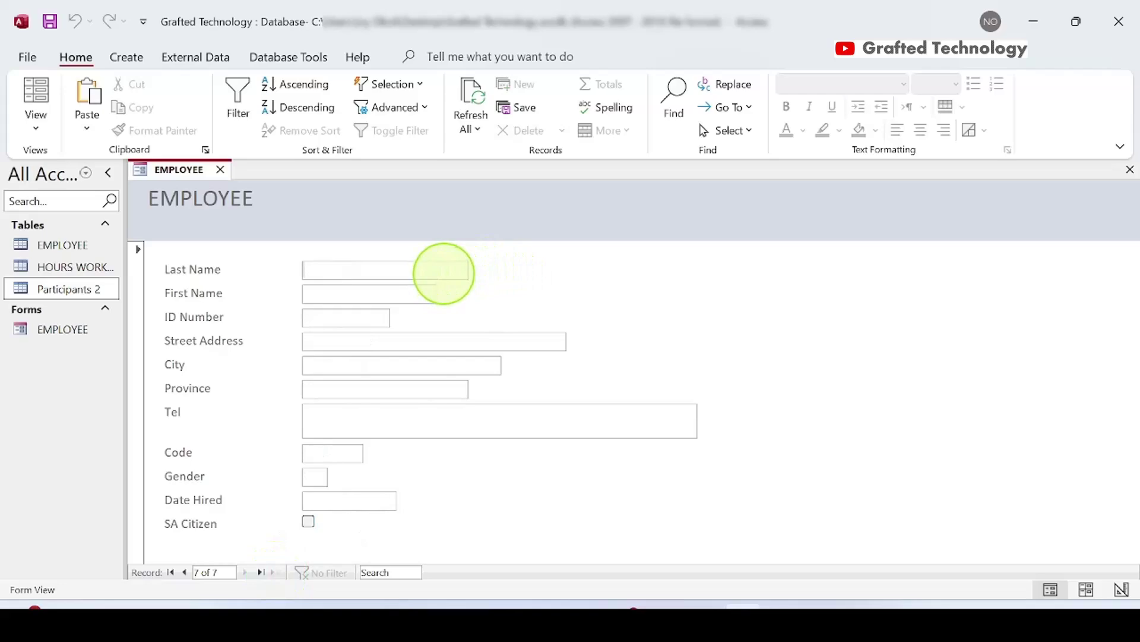
{"action": "type", "text": "Martins"}
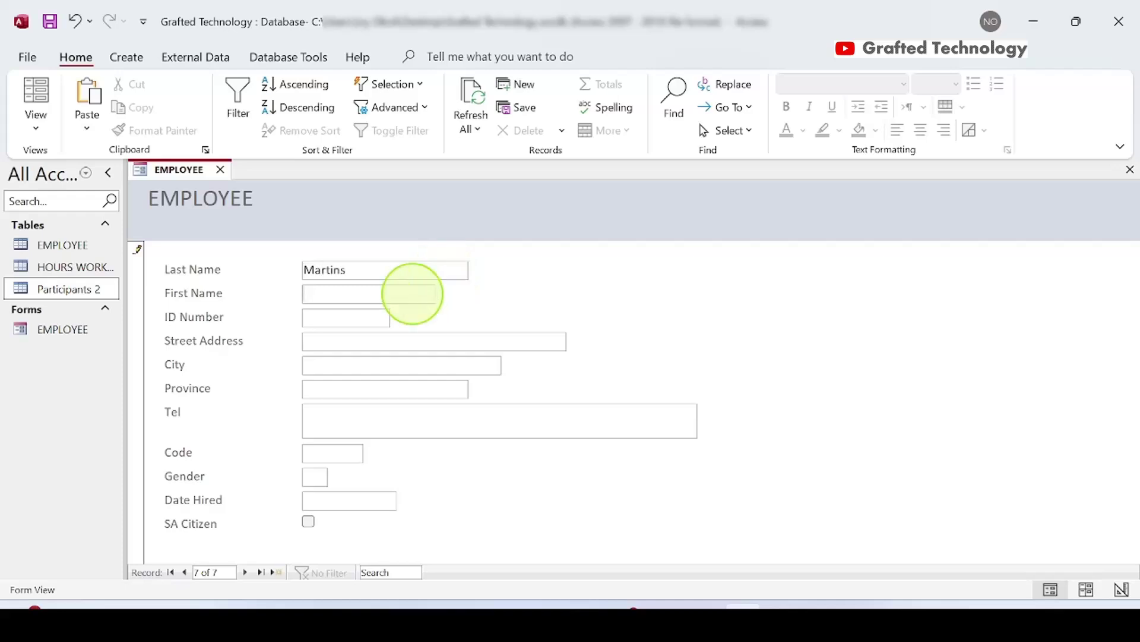
{"action": "type", "text": "John"}
{"action": "left_click", "coordinate": [378, 316]}
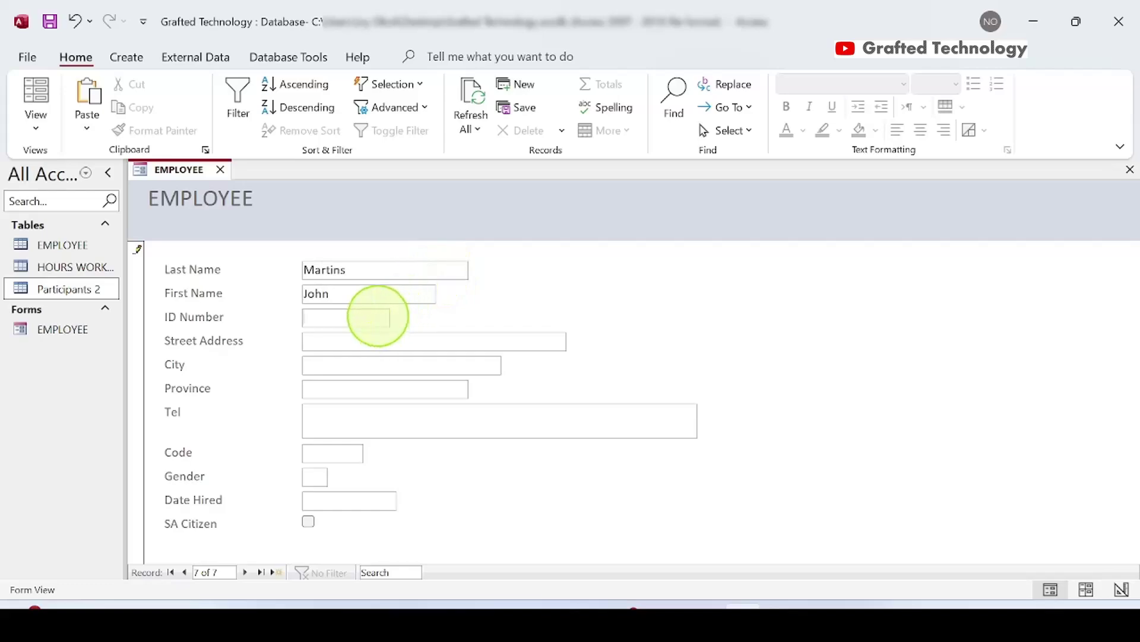
{"action": "type", "text": "12343"}
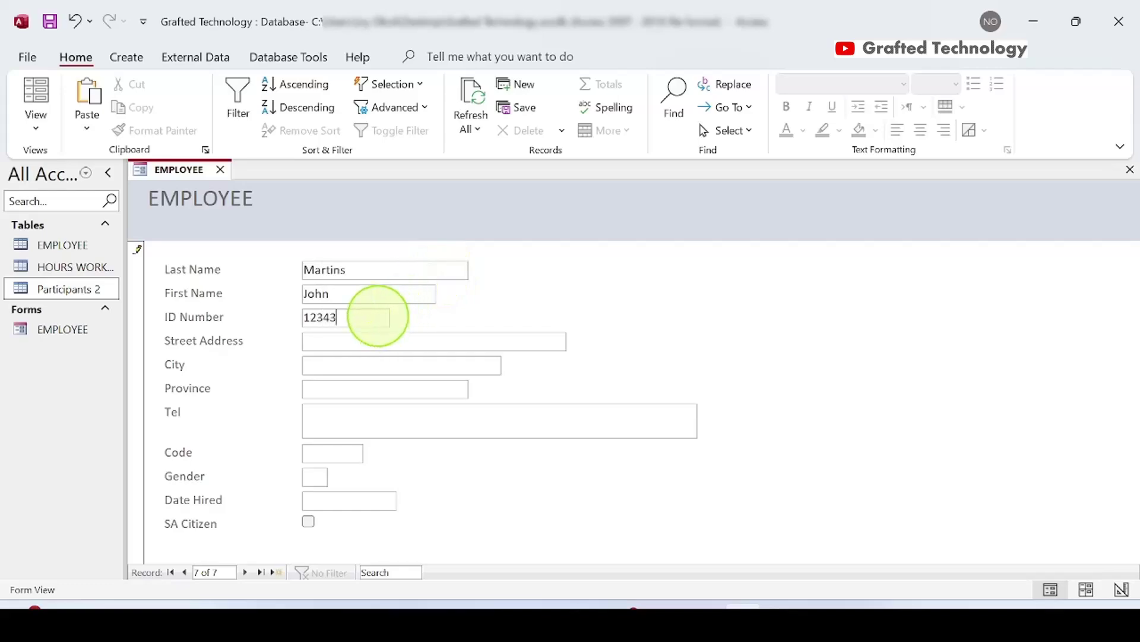
{"action": "left_click", "coordinate": [363, 340]}
{"action": "type", "text": "J"}
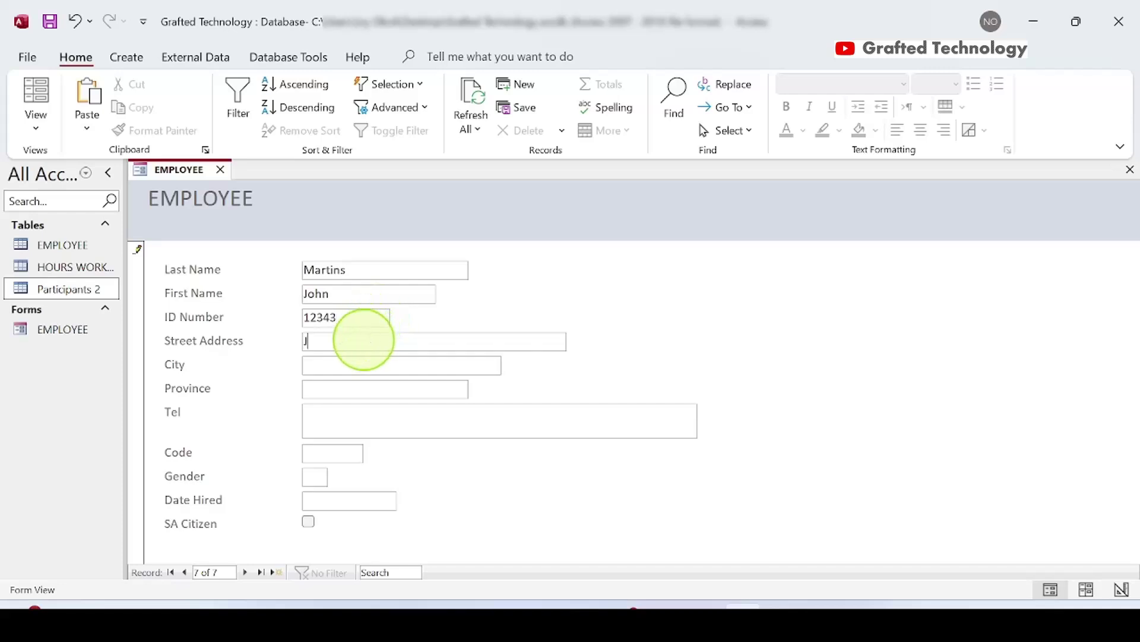
{"action": "type", "text": "ohn's Street"}
{"action": "left_click", "coordinate": [327, 367]}
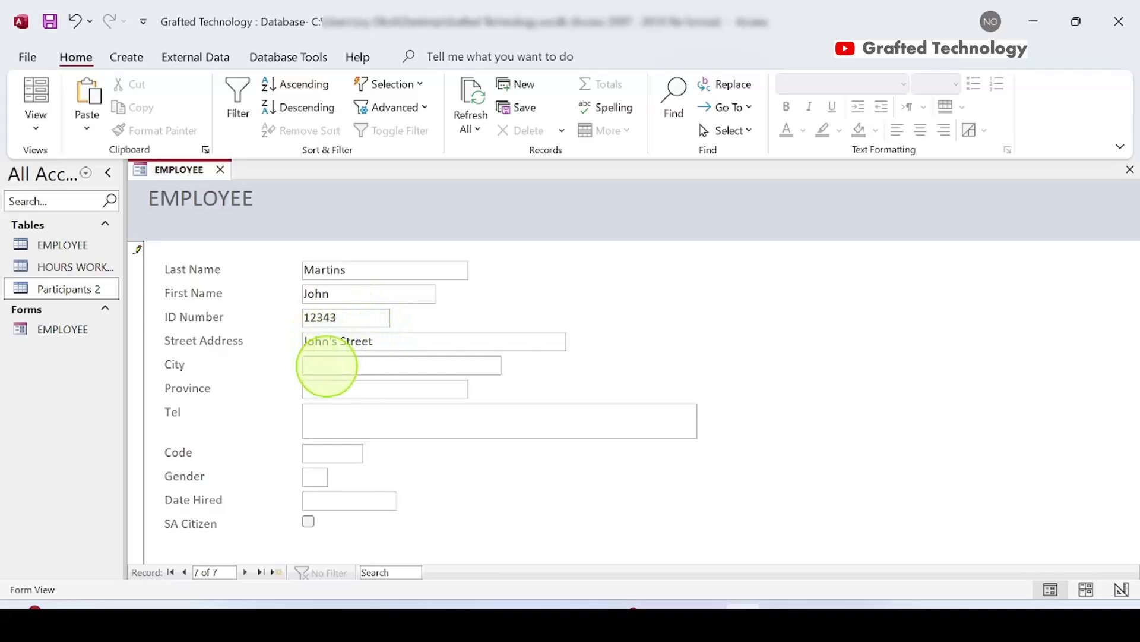
{"action": "type", "text": "CPT"}
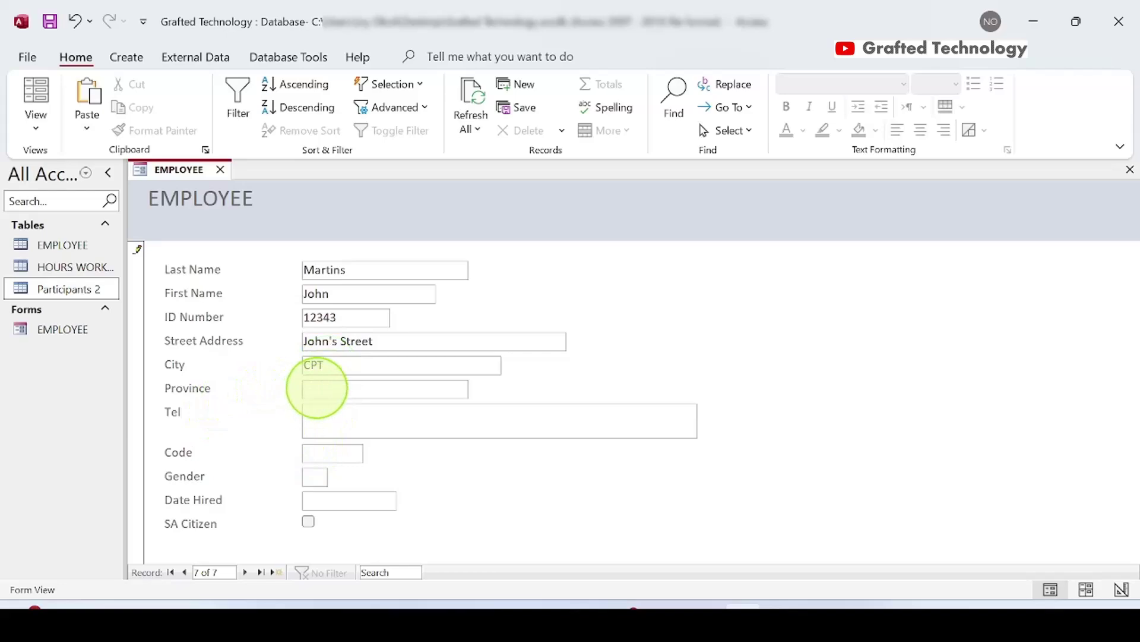
{"action": "left_click", "coordinate": [317, 388]}
{"action": "type", "text": "WC"}
Enter the phone number, code 80, gender M, hire date 01-Aug-25, tick SA Citizen, and save.
{"action": "left_click", "coordinate": [337, 414]}
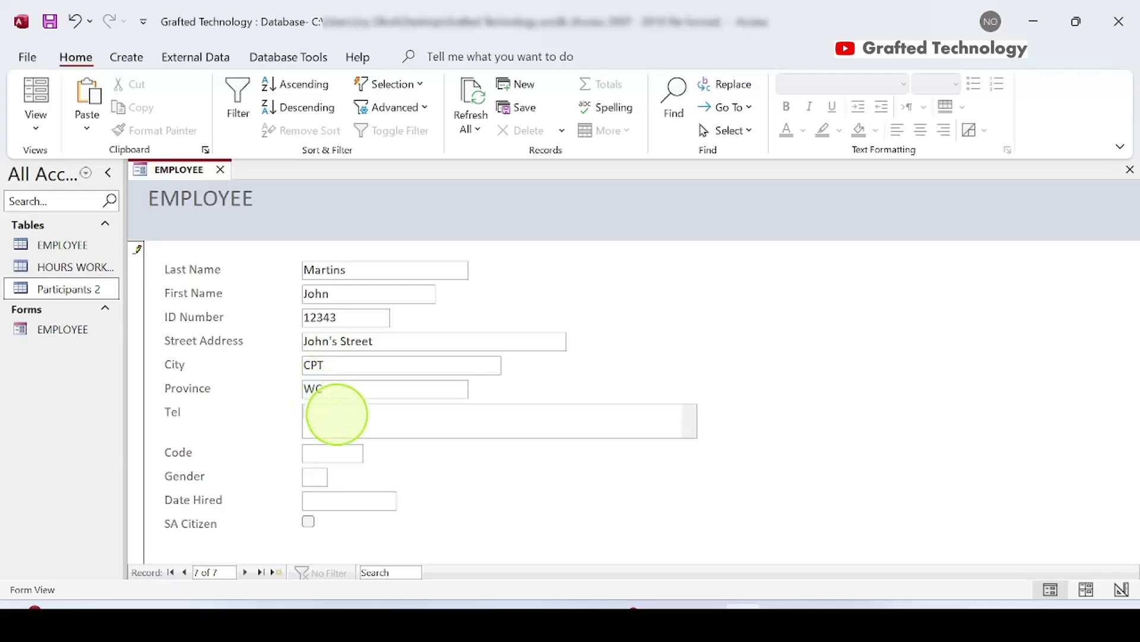
{"action": "type", "text": "2625636"}
{"action": "left_click", "coordinate": [330, 450]}
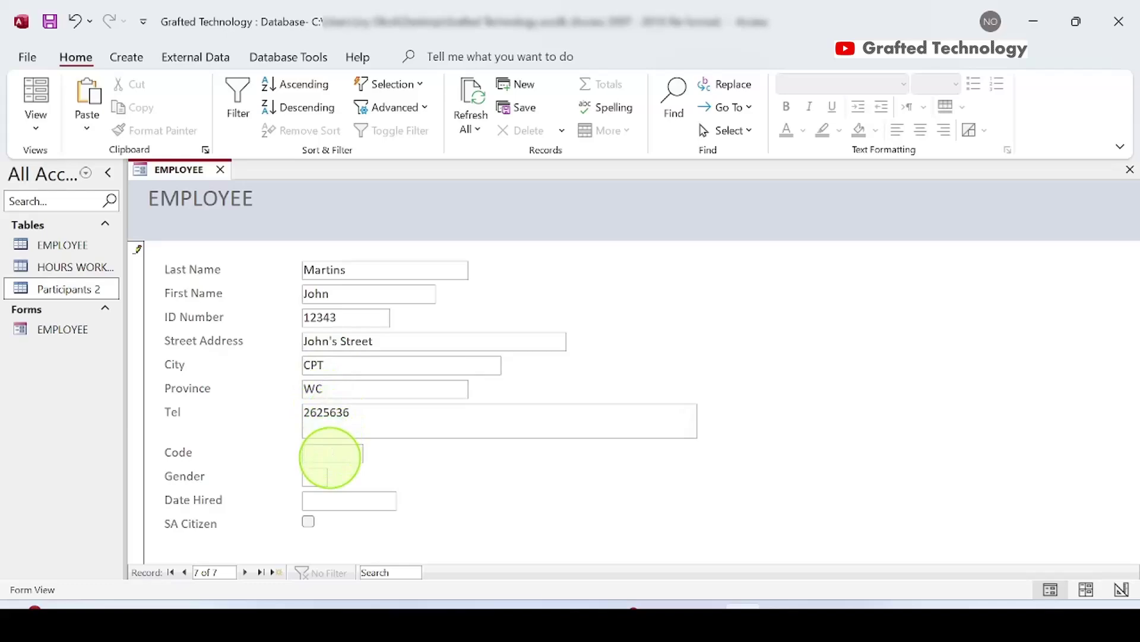
{"action": "type", "text": "80"}
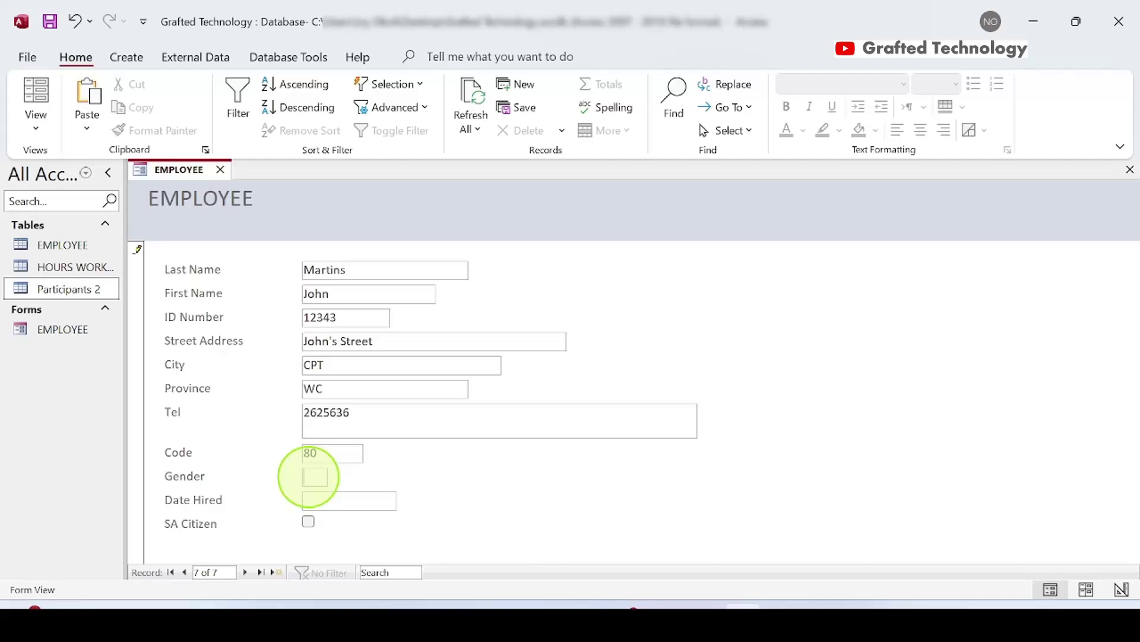
{"action": "left_click", "coordinate": [309, 477]}
{"action": "type", "text": "M"}
{"action": "left_click", "coordinate": [355, 503]}
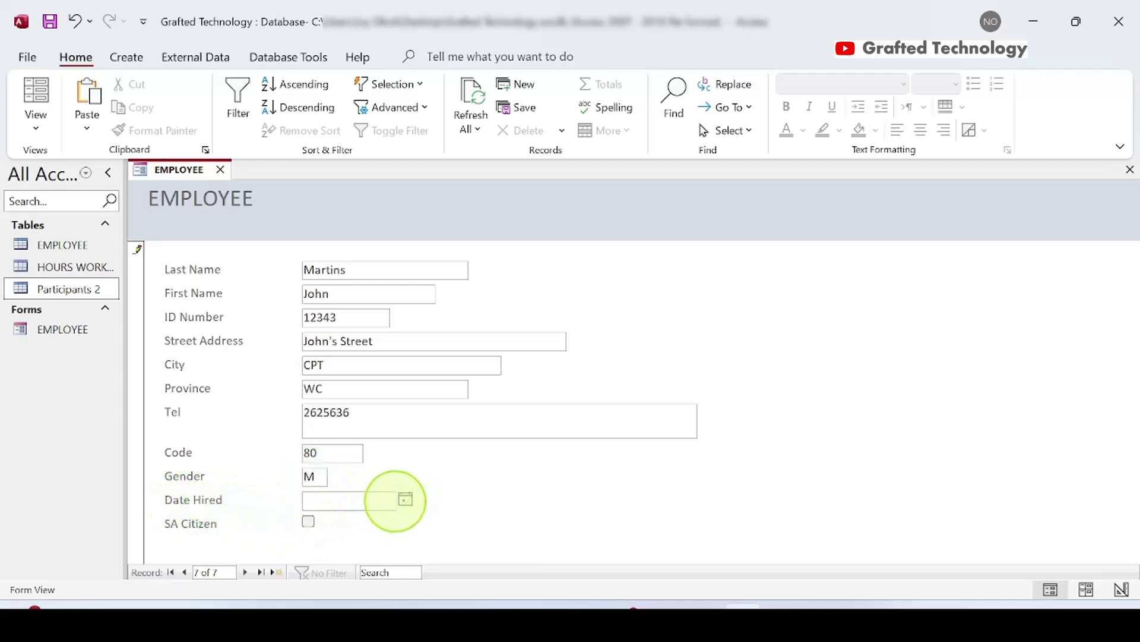
{"action": "left_click", "coordinate": [404, 500]}
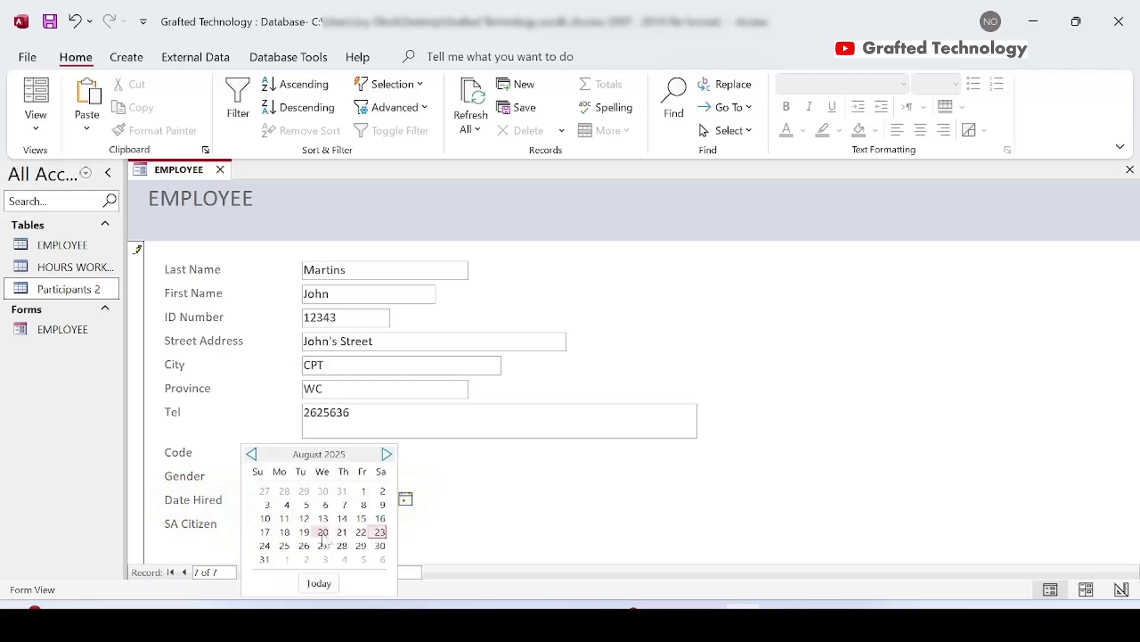
{"action": "left_click", "coordinate": [360, 493]}
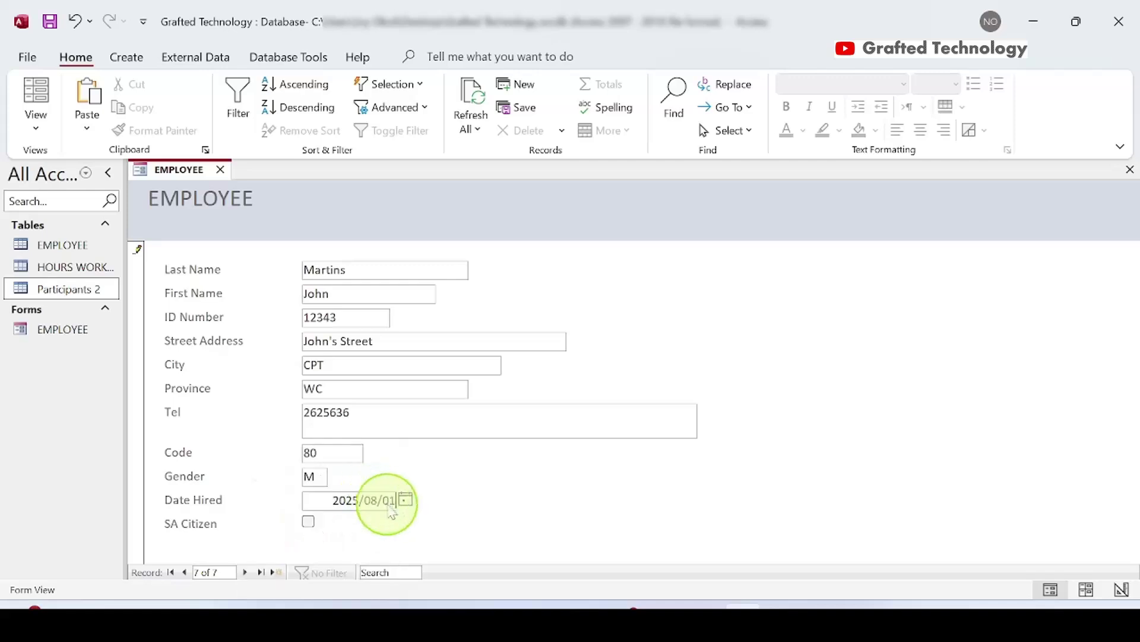
{"action": "left_click", "coordinate": [310, 522]}
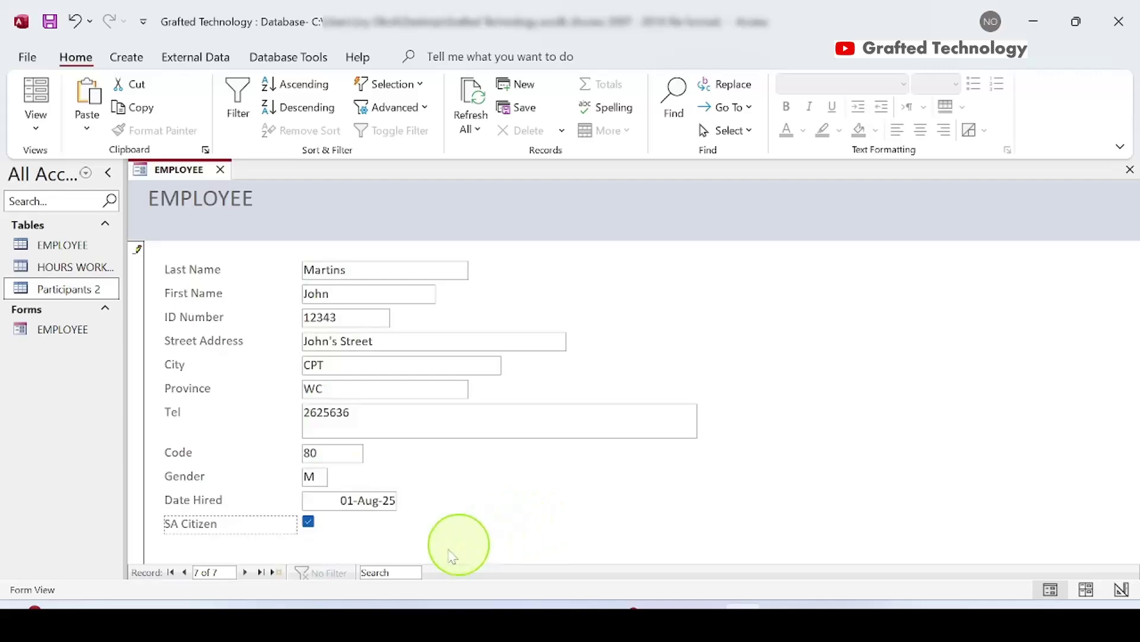
{"action": "left_click", "coordinate": [277, 573]}
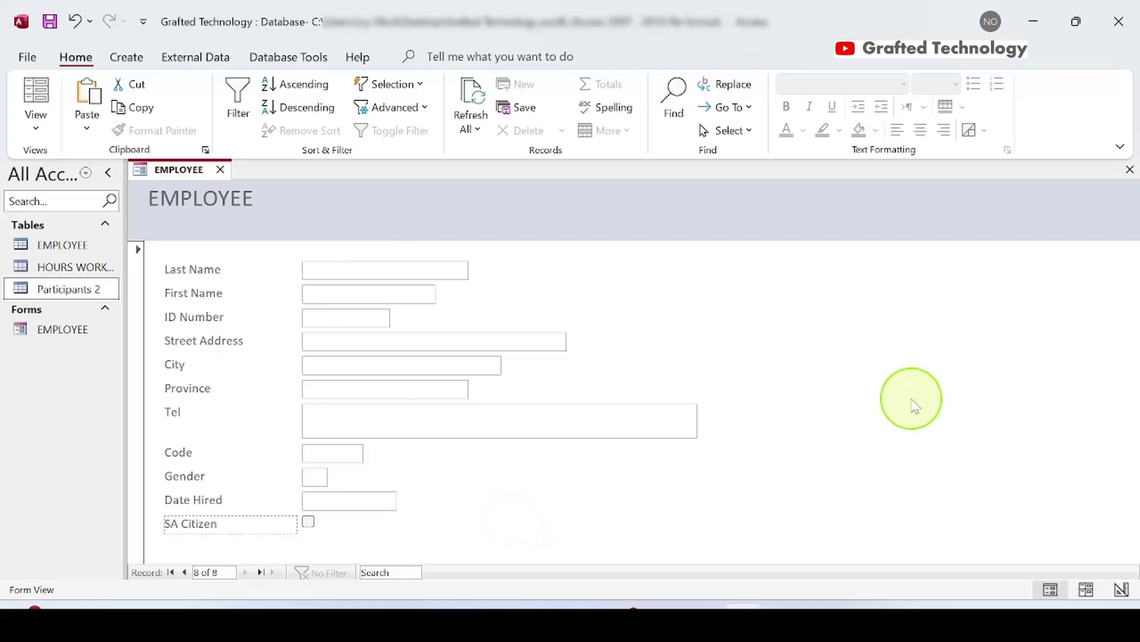
Open the EMPLOYEE table datasheet and check the newly added seventh record.
{"action": "double_click", "coordinate": [64, 250]}
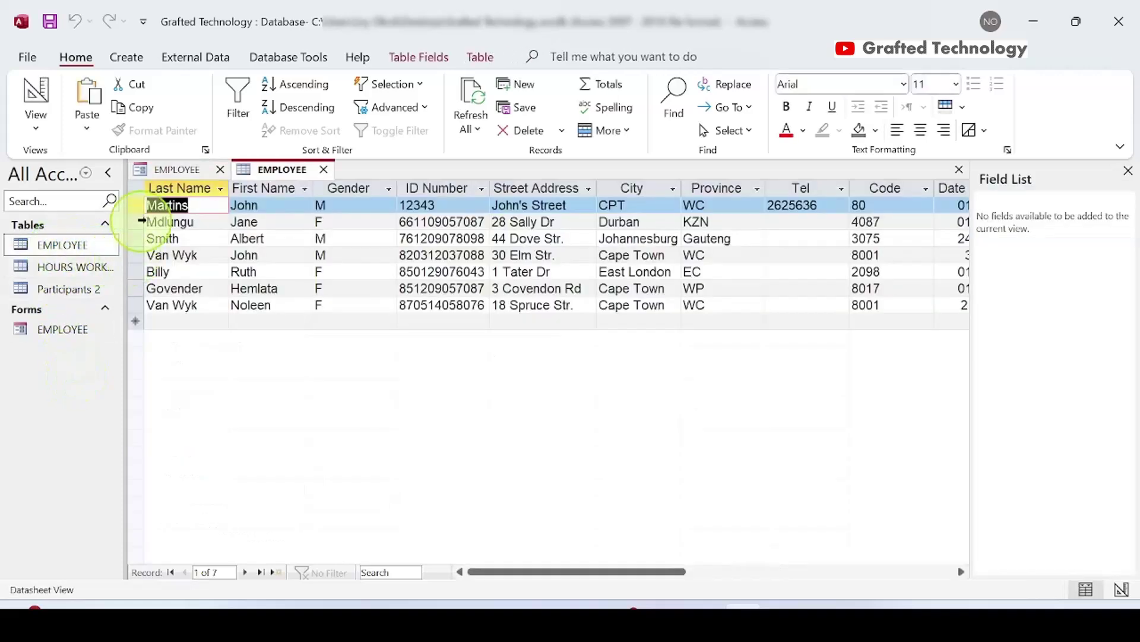
{"action": "left_click", "coordinate": [138, 205]}
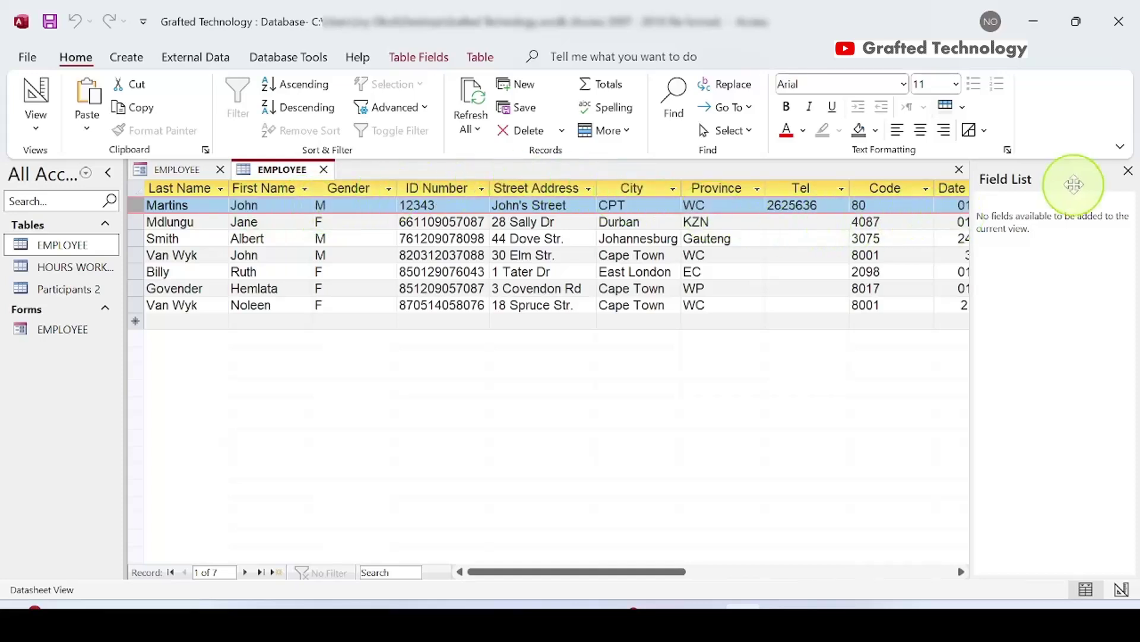
{"action": "left_click", "coordinate": [1129, 171]}
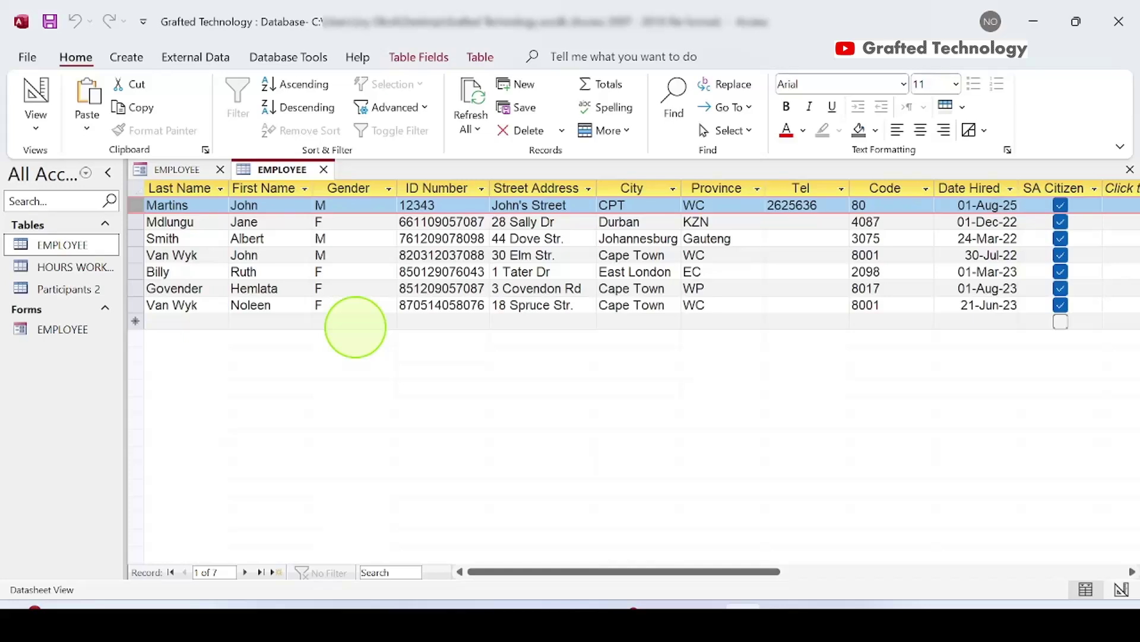
Switch between the form and table, then close the EMPLOYEE table datasheet.
{"action": "left_click", "coordinate": [172, 169]}
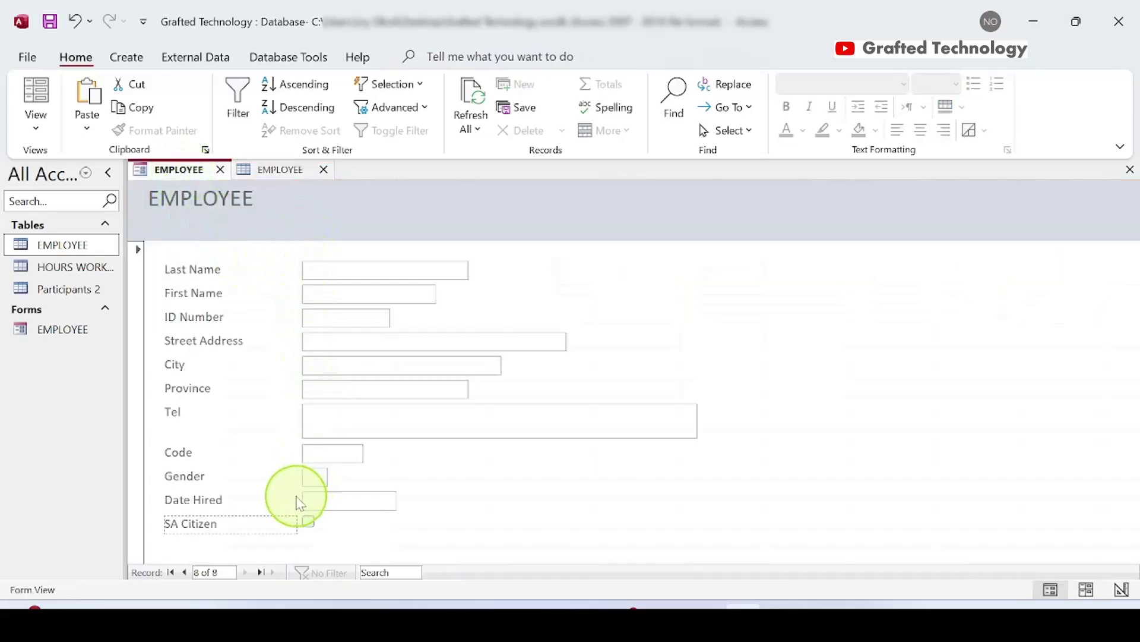
{"action": "left_click", "coordinate": [280, 169]}
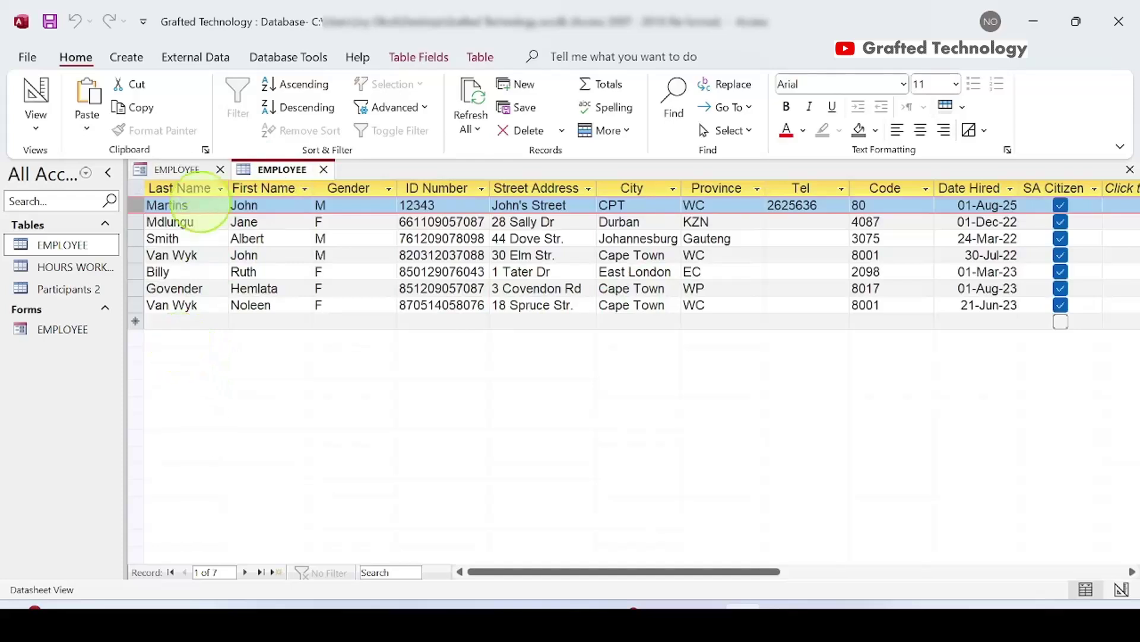
{"action": "left_click", "coordinate": [179, 171]}
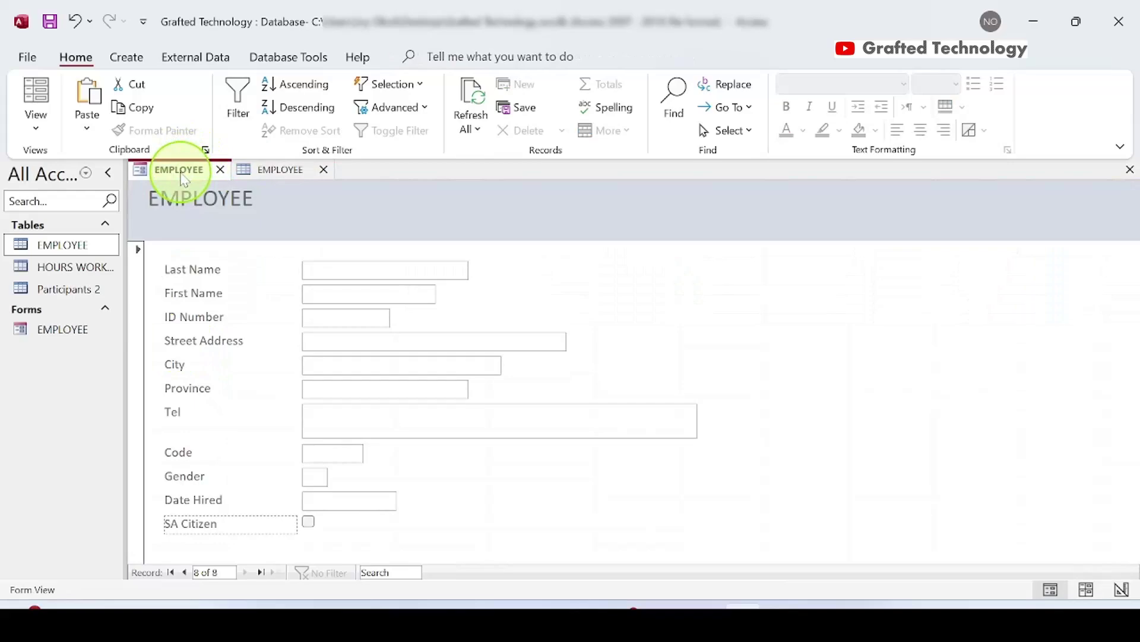
{"action": "left_click", "coordinate": [325, 170]}
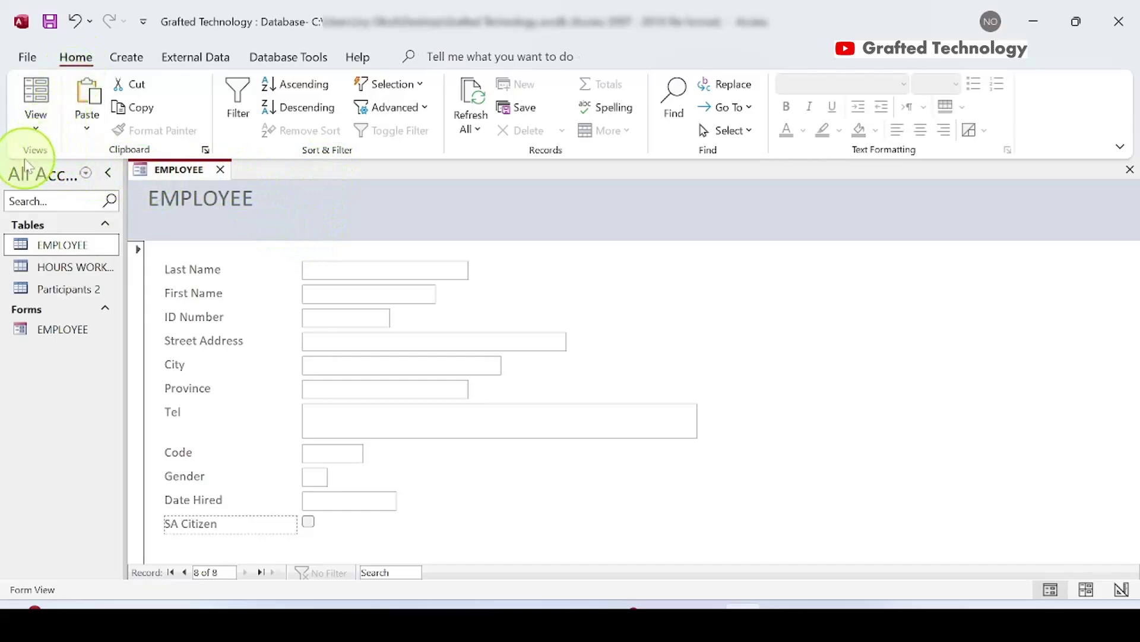
Switch the EMPLOYEE form to Layout View using the View list.
{"action": "left_click", "coordinate": [37, 133]}
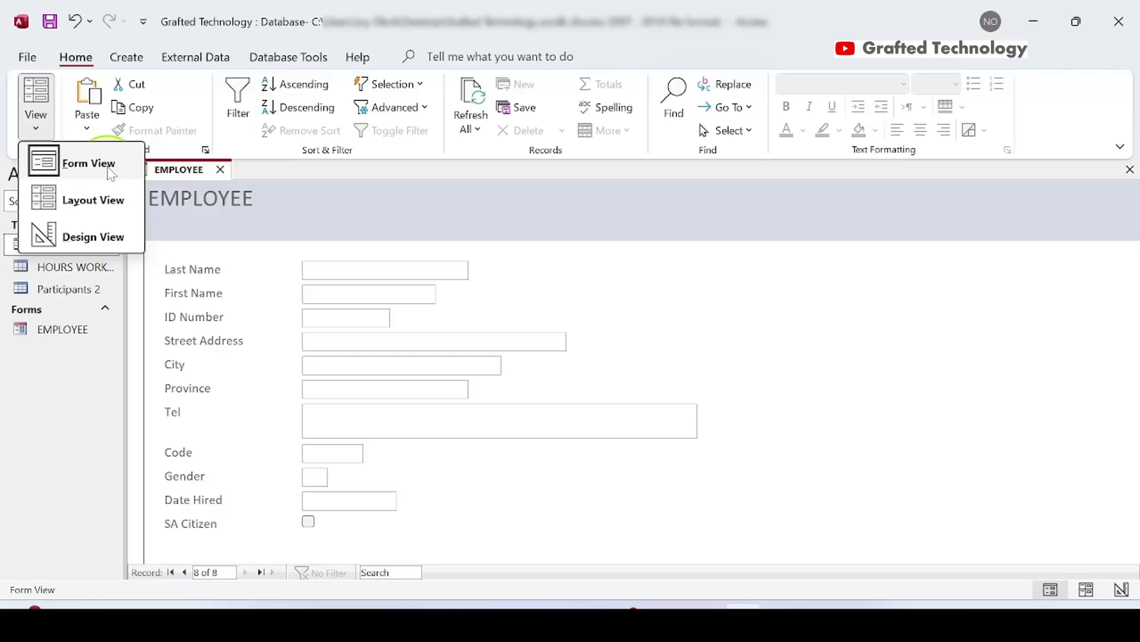
{"action": "left_click", "coordinate": [101, 208]}
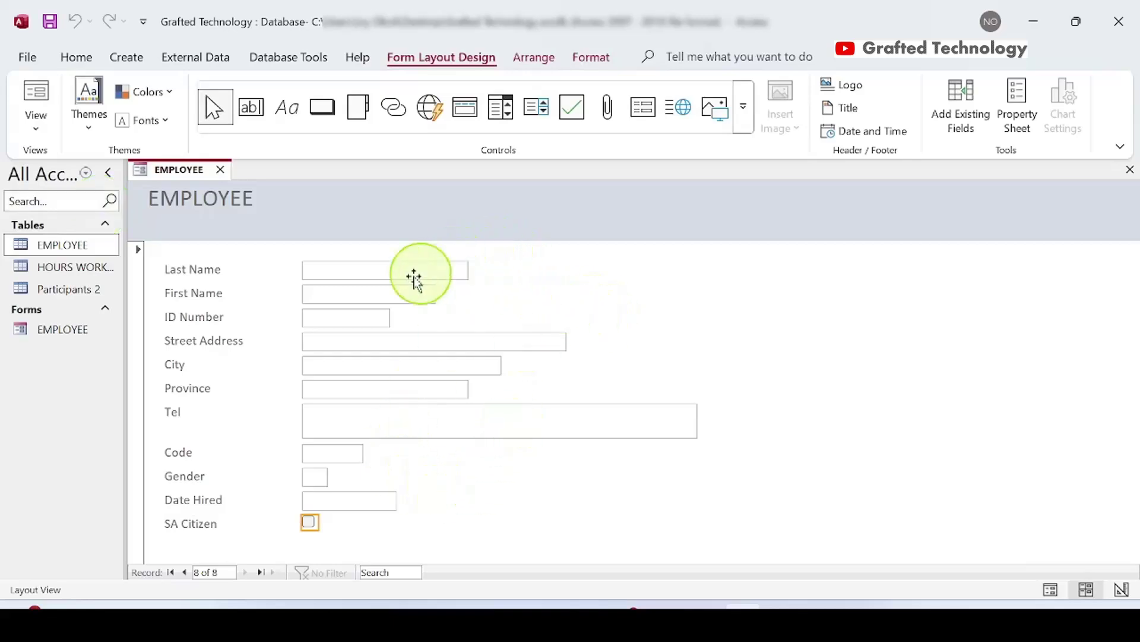
Widen the Last Name text box moderately.
{"action": "left_click", "coordinate": [458, 273]}
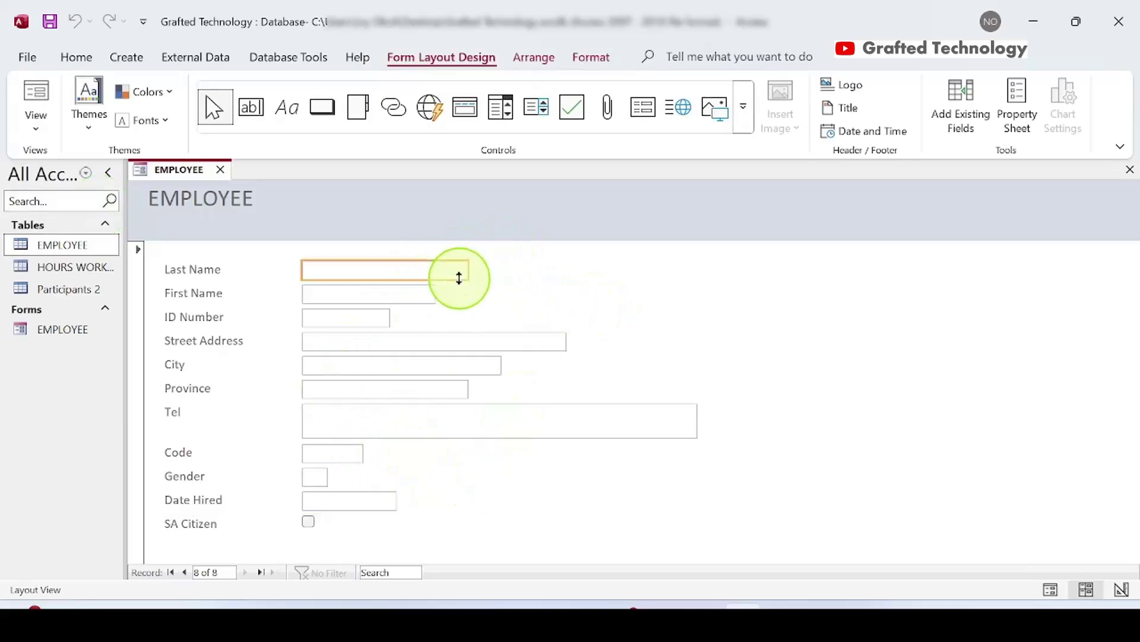
{"action": "left_click", "coordinate": [432, 299]}
{"action": "left_click", "coordinate": [387, 321]}
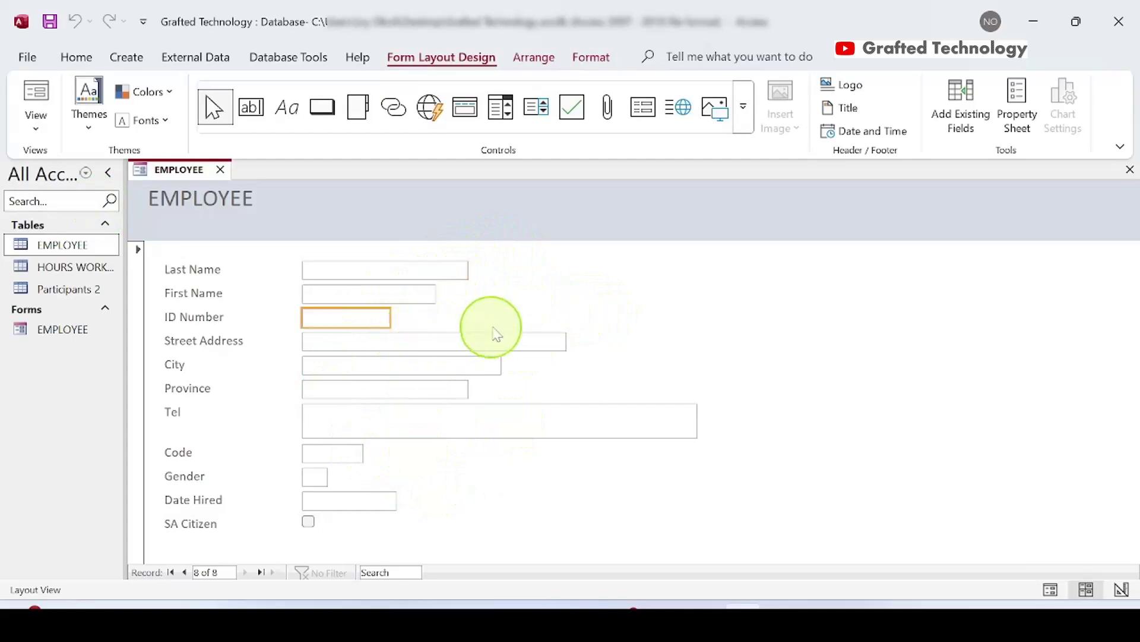
{"action": "left_click", "coordinate": [506, 347]}
{"action": "left_click", "coordinate": [498, 368]}
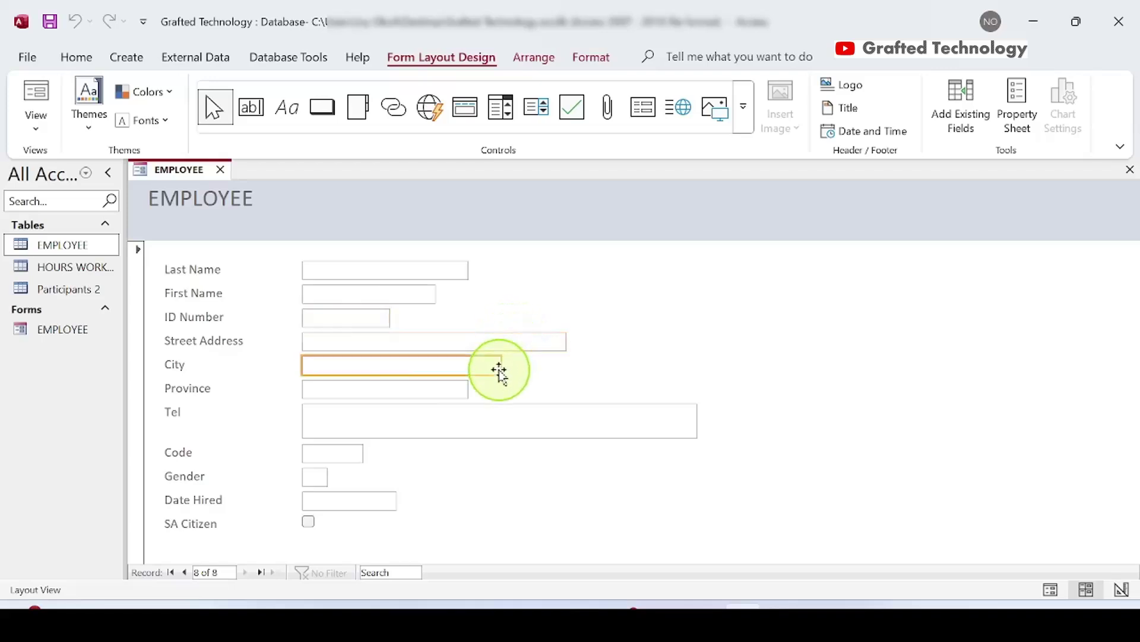
{"action": "left_click", "coordinate": [463, 392]}
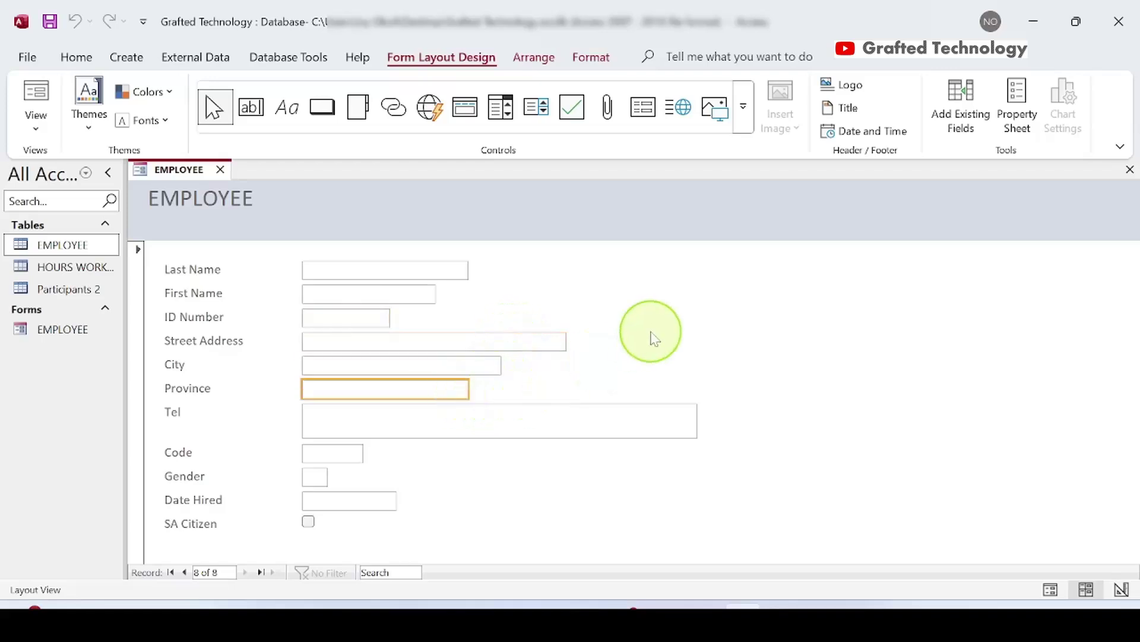
{"action": "left_click", "coordinate": [467, 271]}
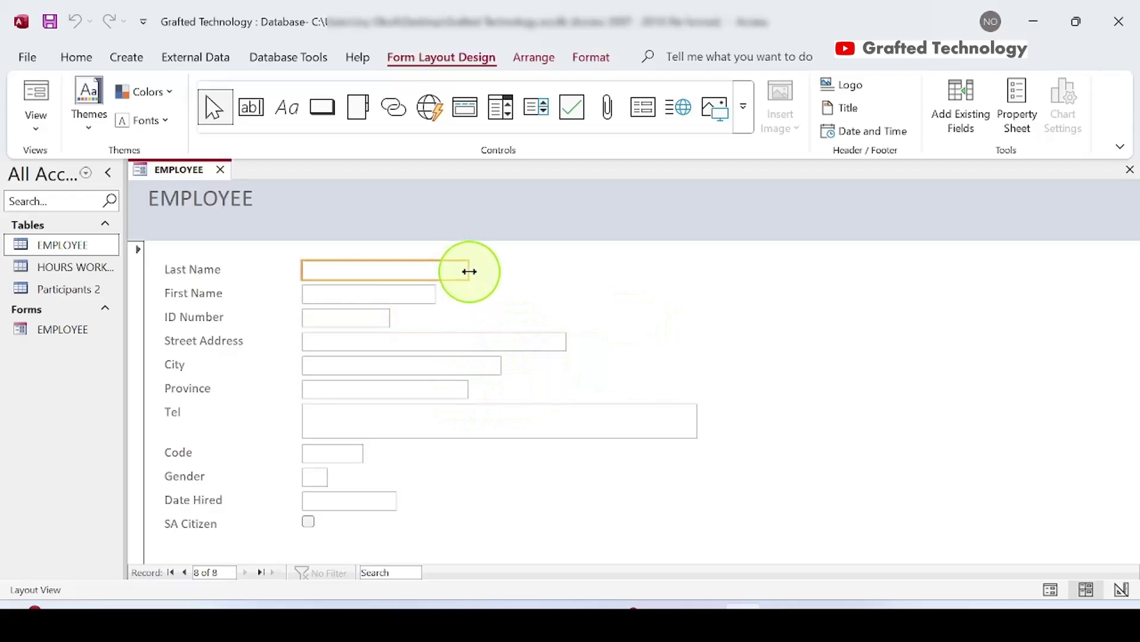
{"action": "left_click_drag", "start_coordinate": [469, 272], "coordinate": [680, 270]}
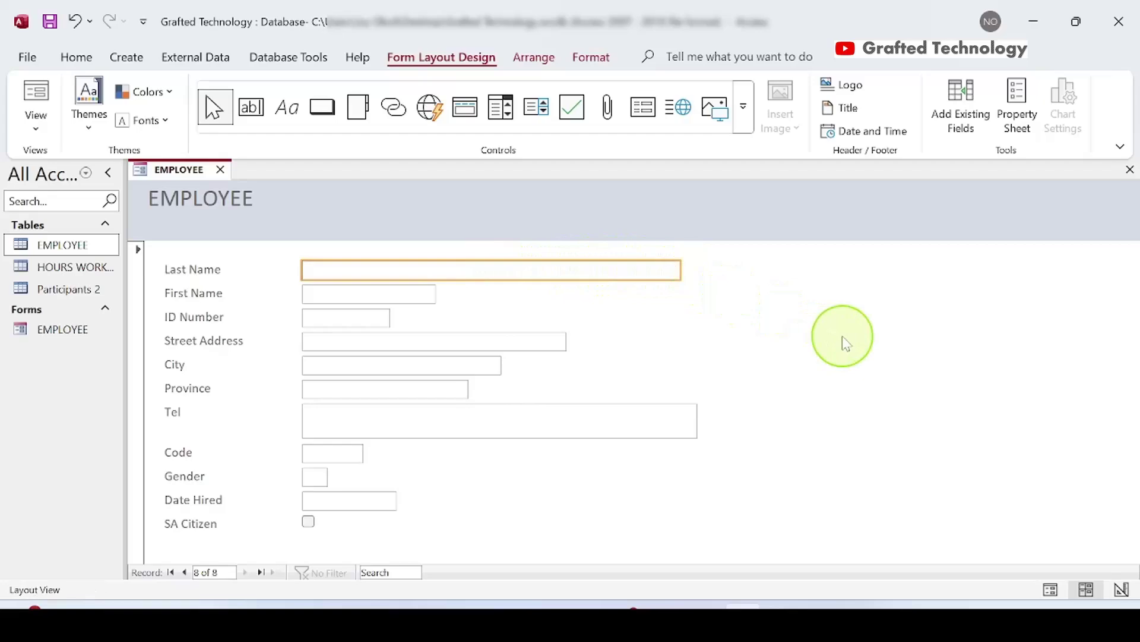
{"action": "left_click_drag", "start_coordinate": [680, 270], "coordinate": [523, 275]}
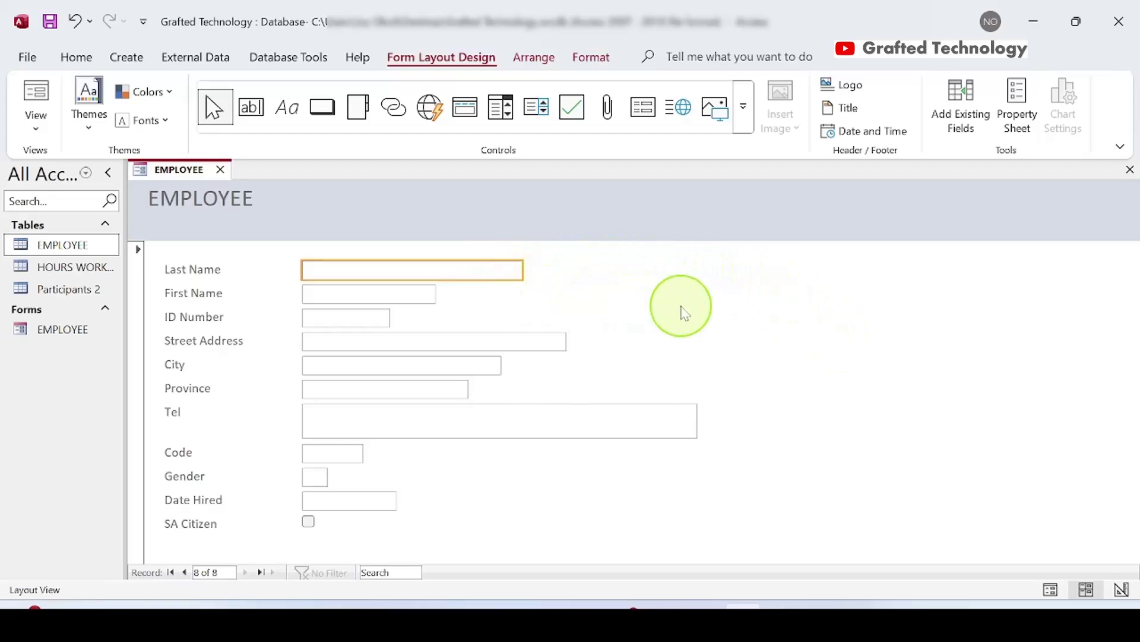
Reposition the ID Number box back beside its label.
{"action": "left_click", "coordinate": [383, 321]}
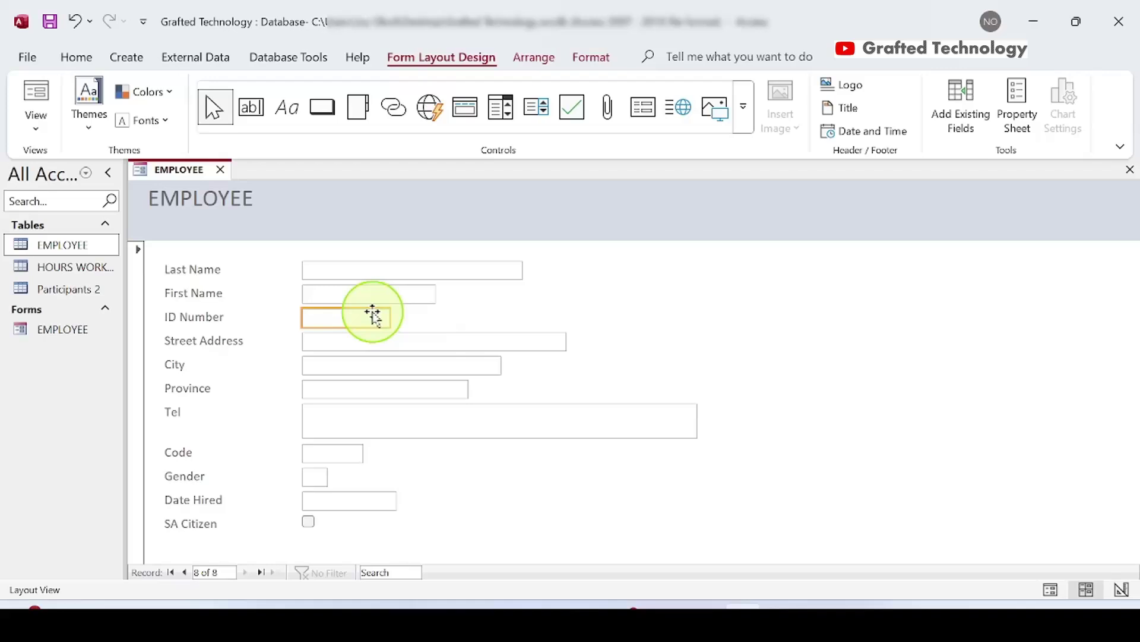
{"action": "left_click_drag", "start_coordinate": [373, 315], "coordinate": [588, 315]}
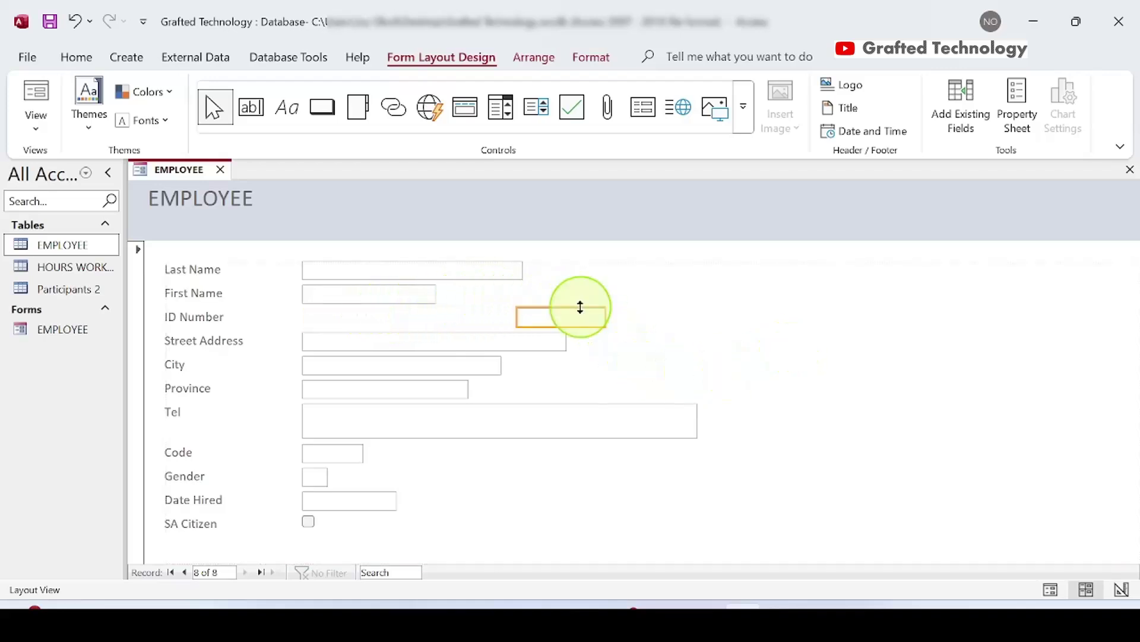
{"action": "left_click_drag", "start_coordinate": [511, 340], "coordinate": [378, 322]}
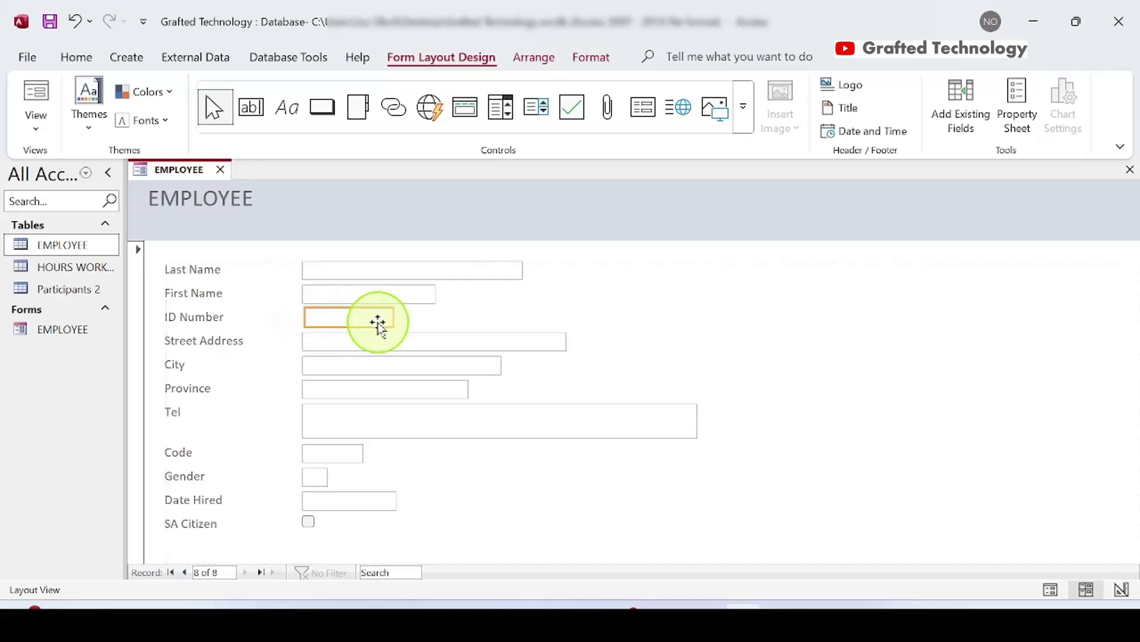
{"action": "left_click", "coordinate": [760, 350]}
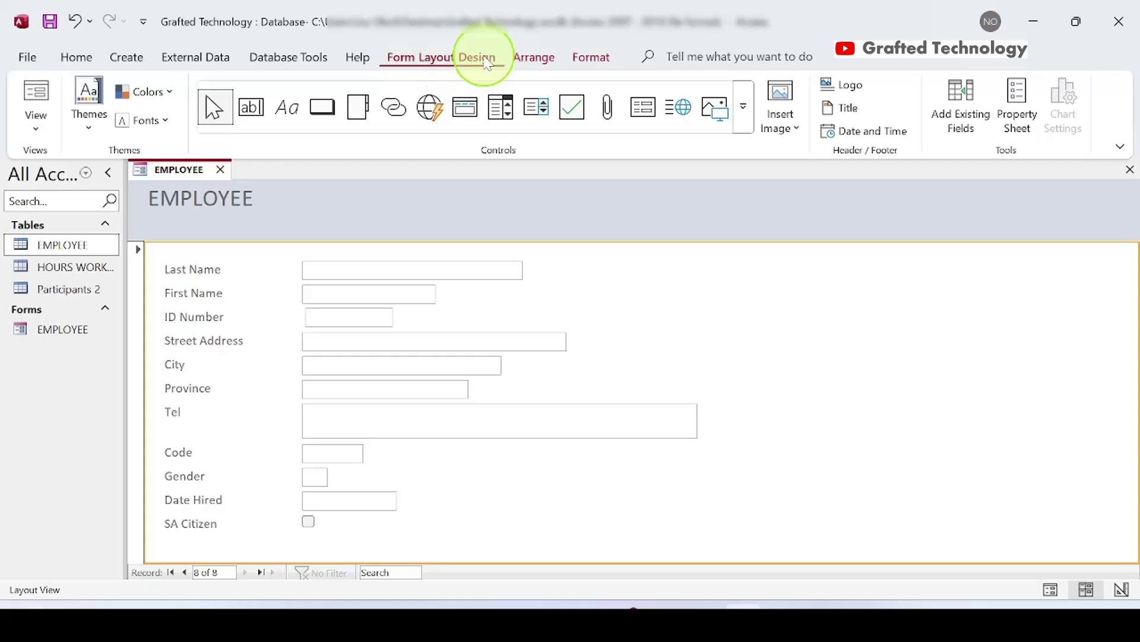
{"action": "left_click", "coordinate": [209, 201]}
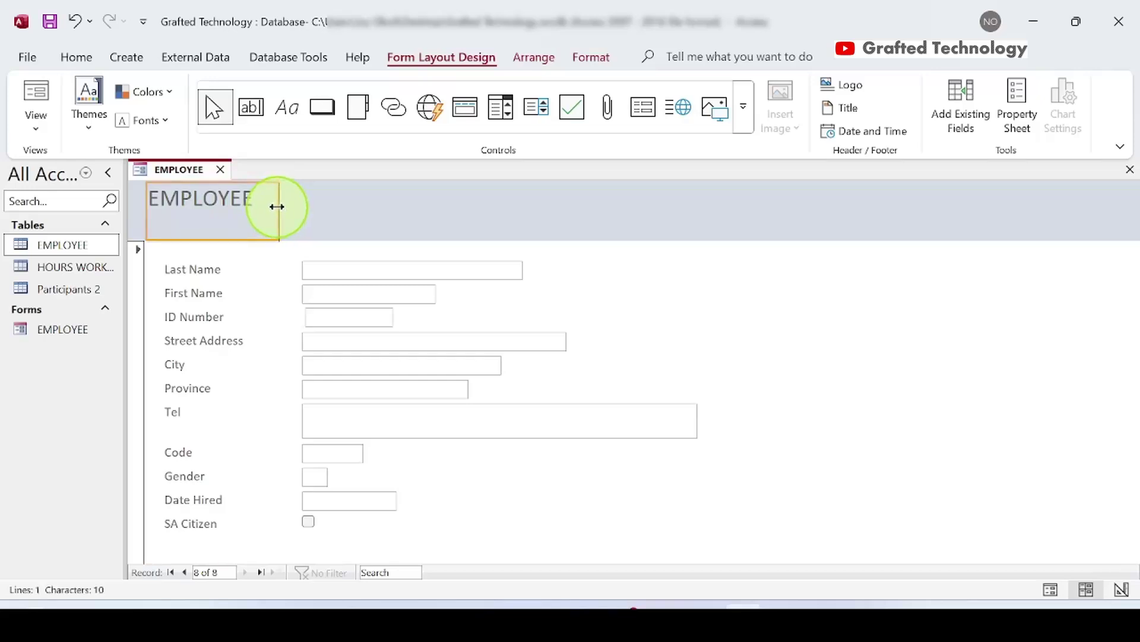
Change the header title text to 'GRAFTED EMPLOYEE'S FORM'.
{"action": "left_click_drag", "start_coordinate": [277, 206], "coordinate": [975, 205]}
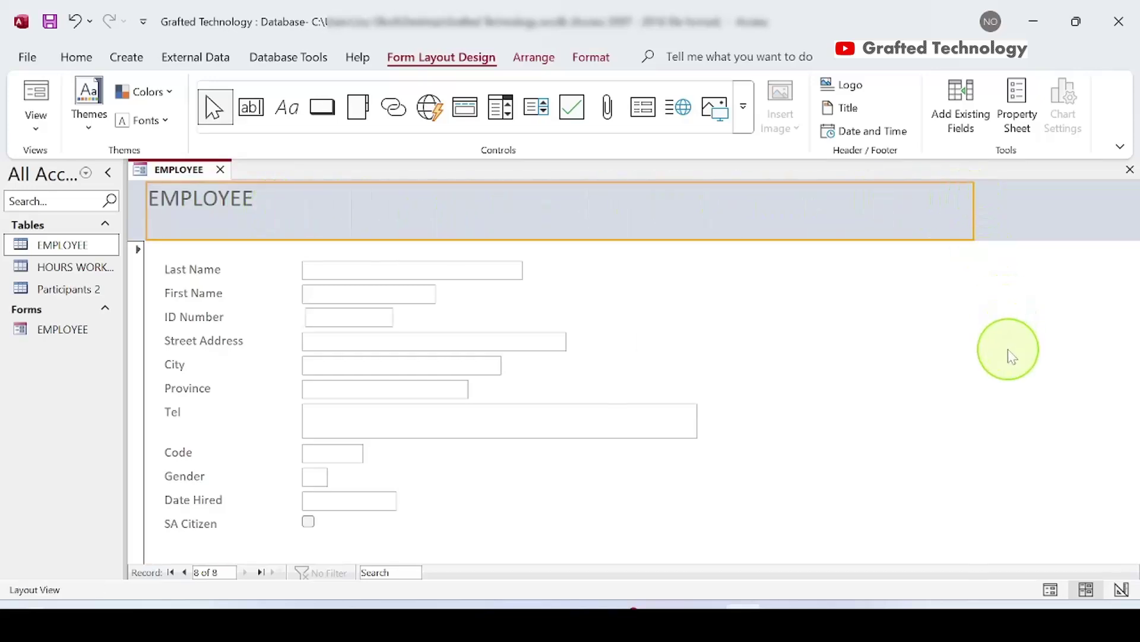
{"action": "left_click", "coordinate": [973, 207]}
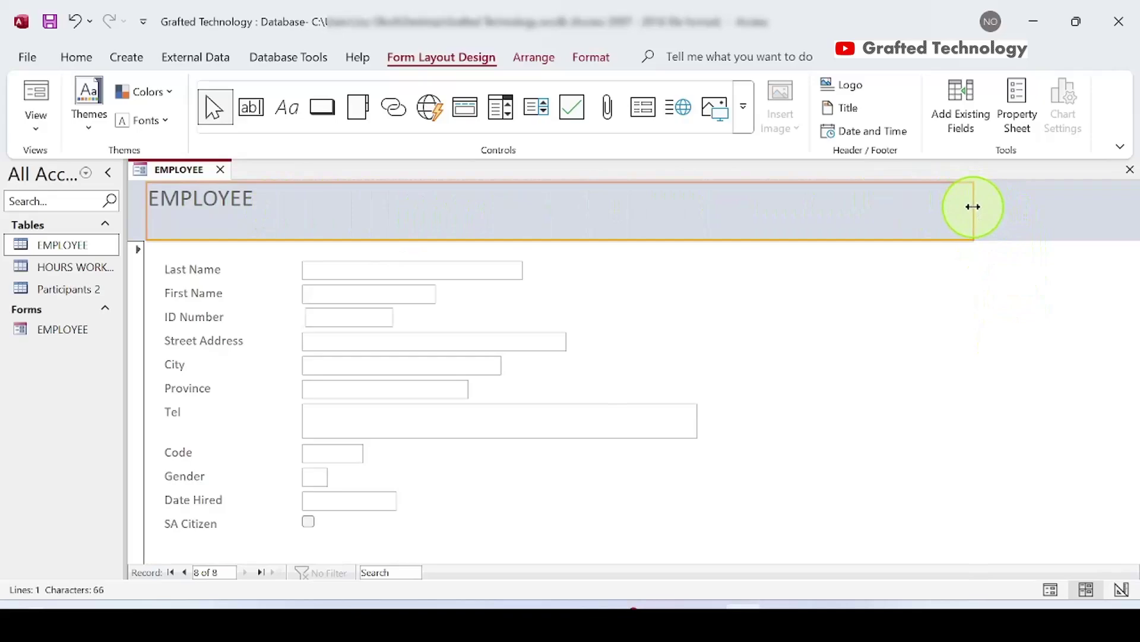
{"action": "left_click_drag", "start_coordinate": [973, 206], "coordinate": [268, 219]}
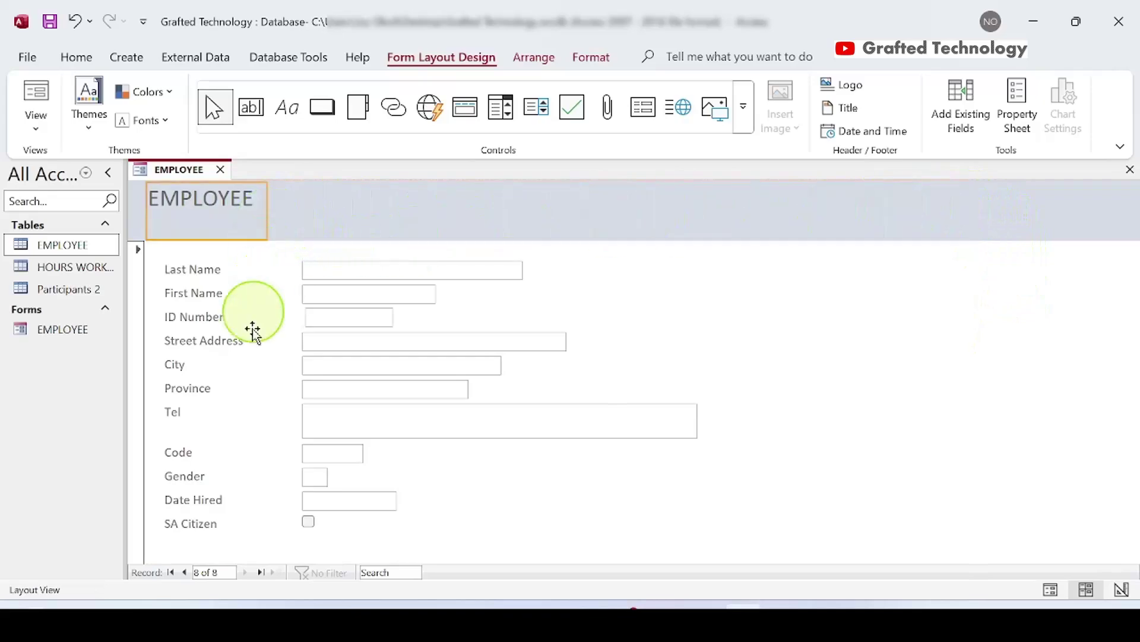
{"action": "left_click", "coordinate": [204, 199]}
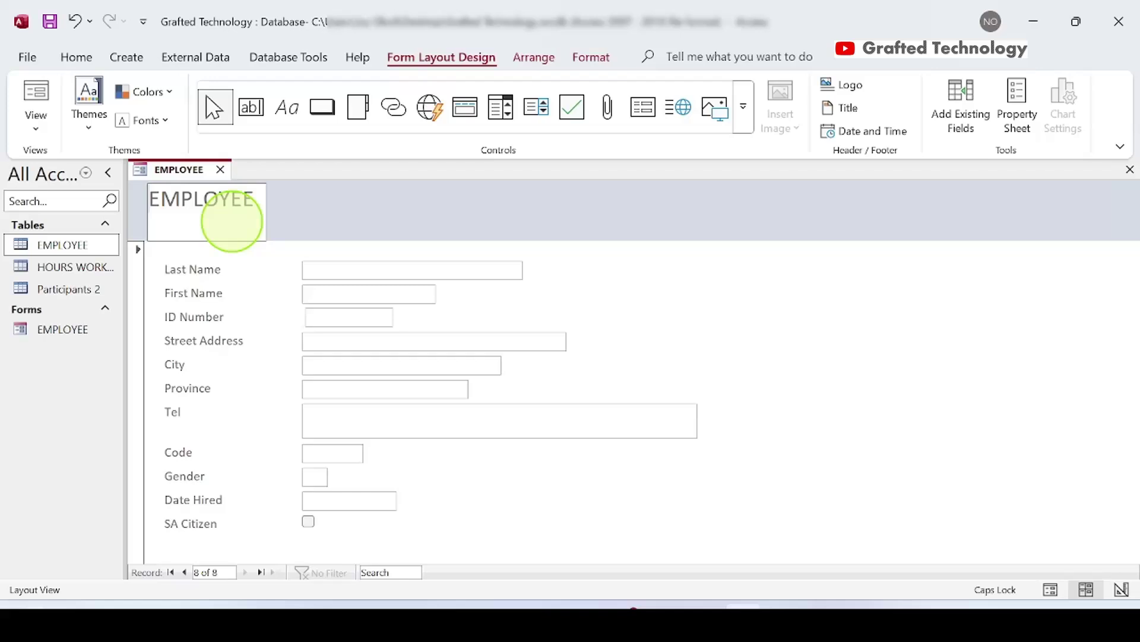
{"action": "type", "text": "GRAFTED EMPLOYEE"}
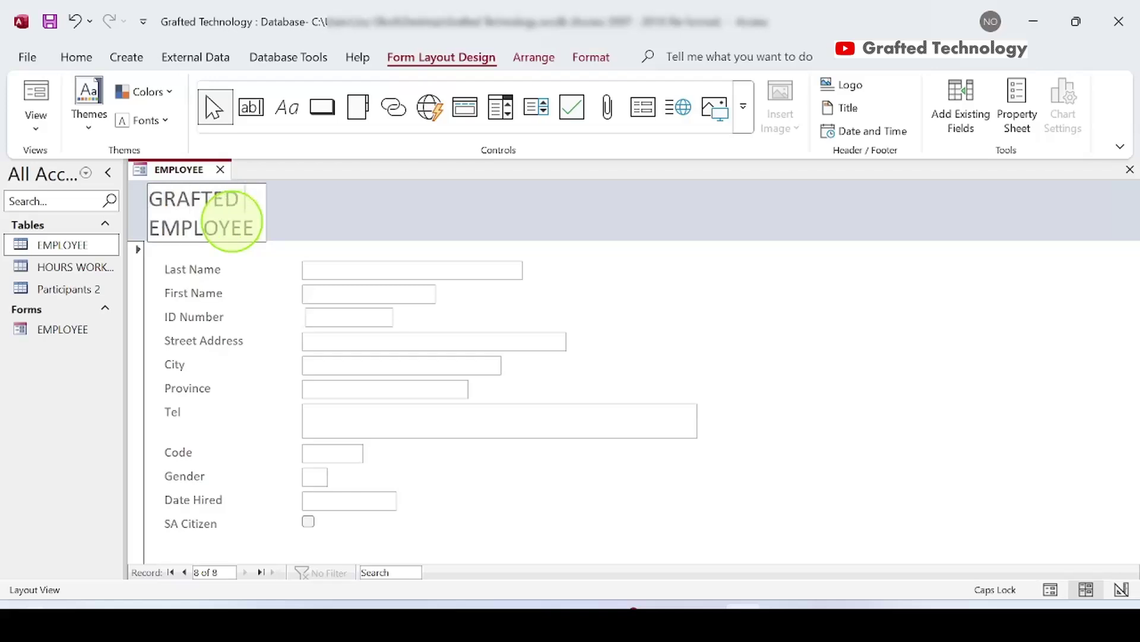
{"action": "type", "text": "'S FORM"}
{"action": "left_click", "coordinate": [784, 315]}
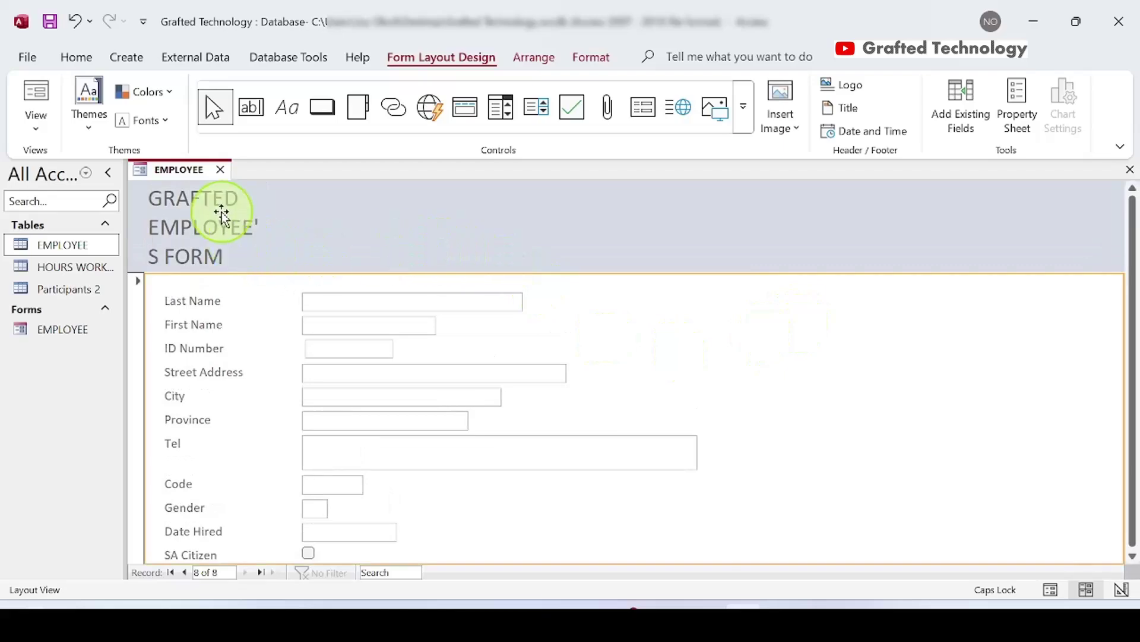
Widen the title label to fit one line and insert a header Title.
{"action": "left_click", "coordinate": [238, 240]}
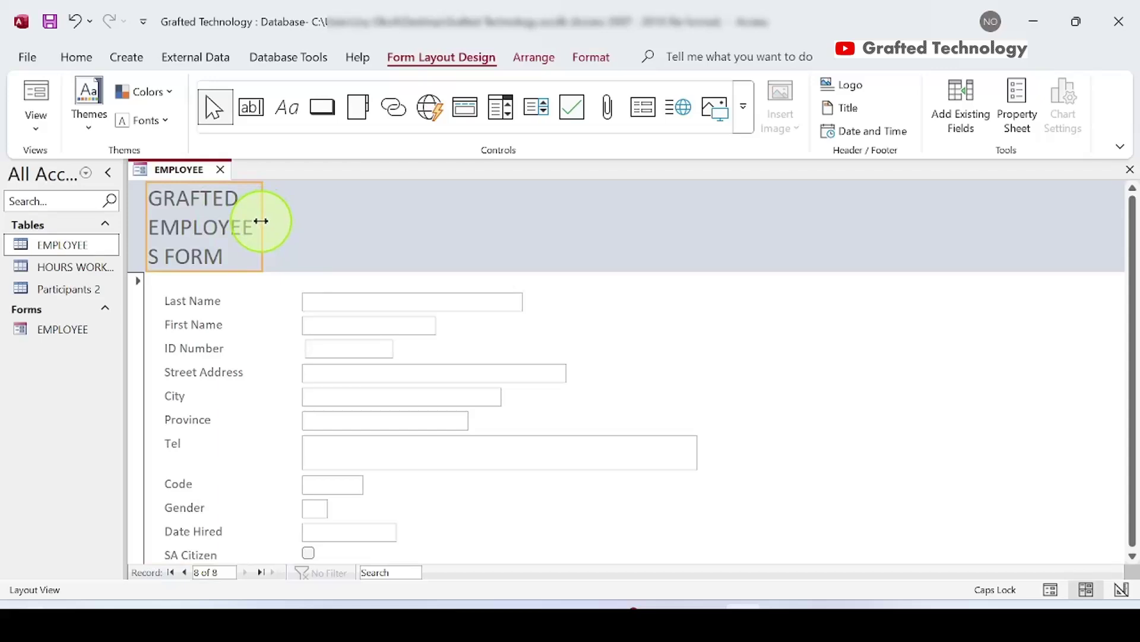
{"action": "left_click_drag", "start_coordinate": [261, 219], "coordinate": [721, 200]}
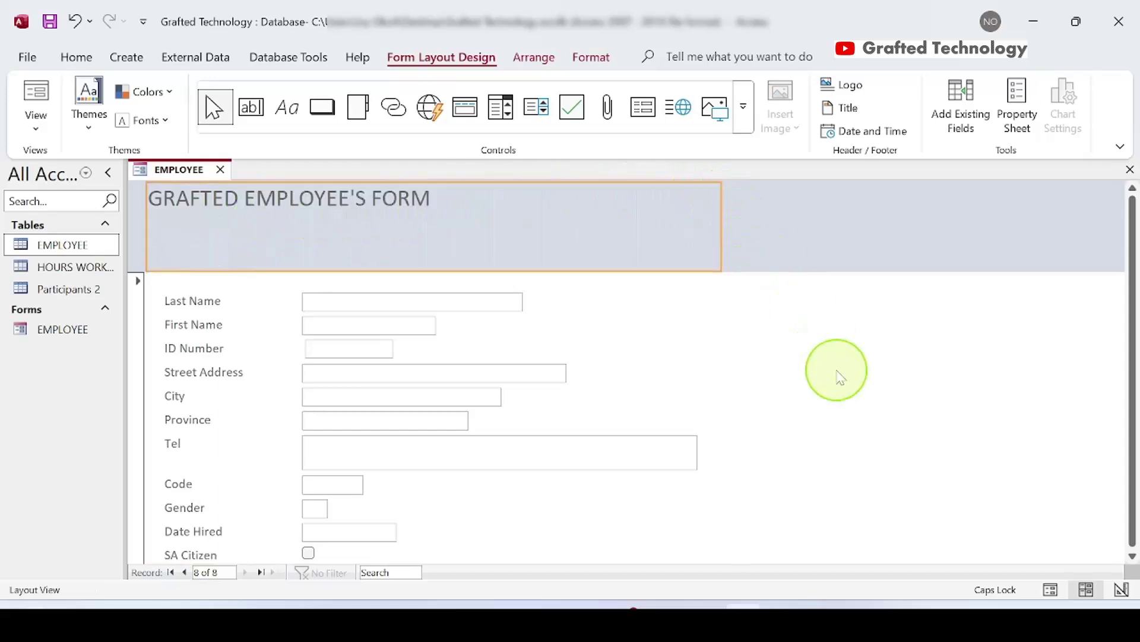
{"action": "left_click", "coordinate": [847, 331]}
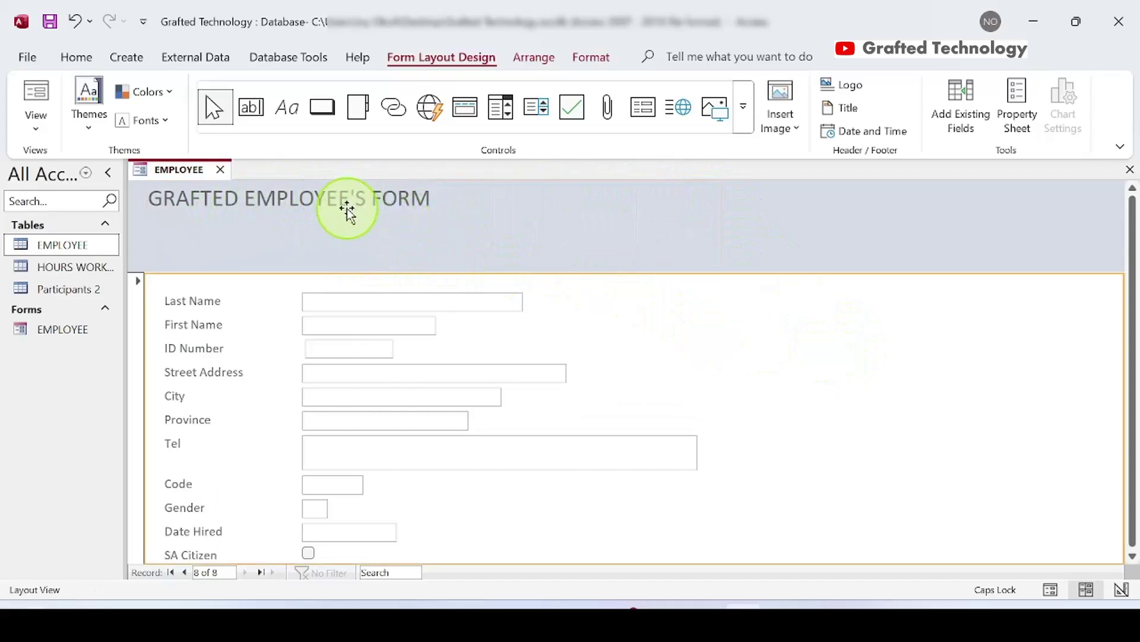
{"action": "left_click_drag", "start_coordinate": [347, 208], "coordinate": [321, 232]}
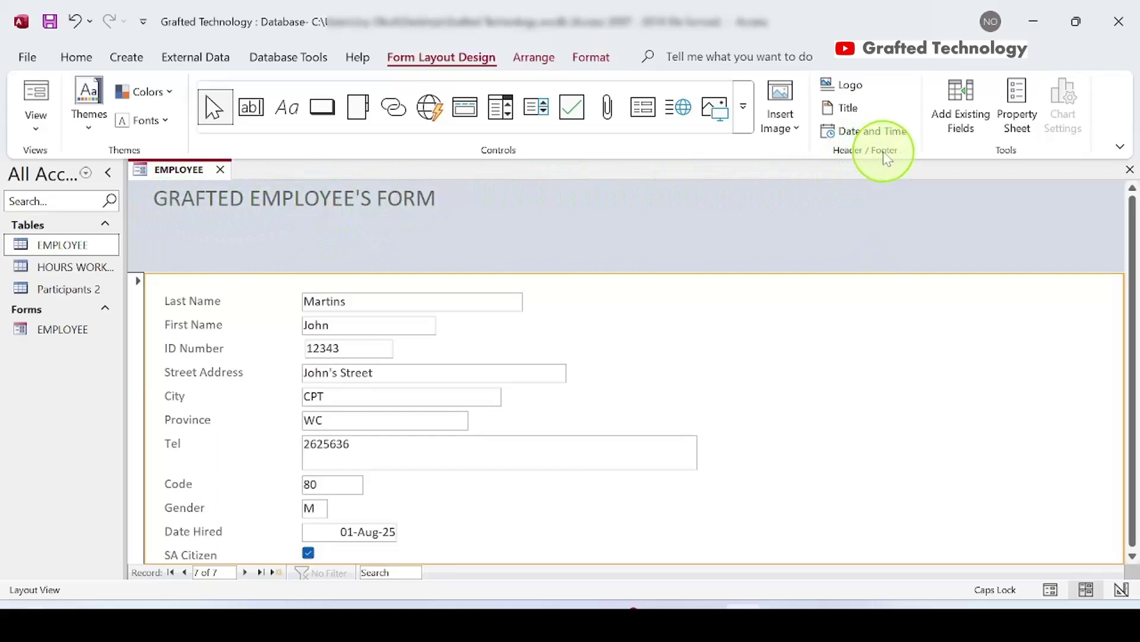
{"action": "left_click", "coordinate": [850, 113]}
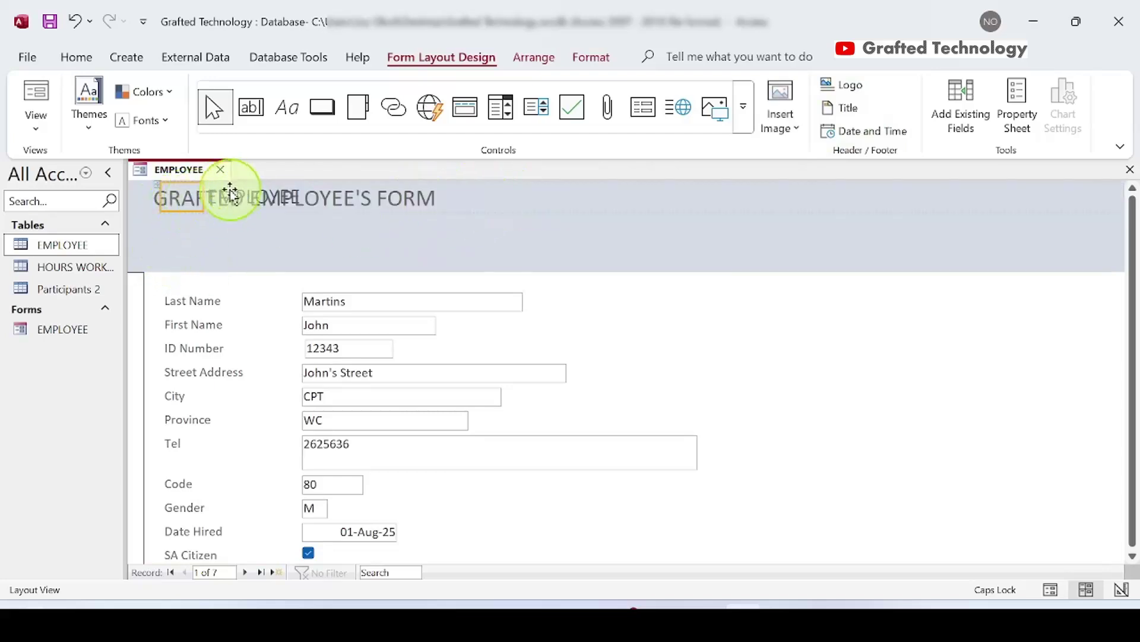
{"action": "left_click", "coordinate": [336, 209]}
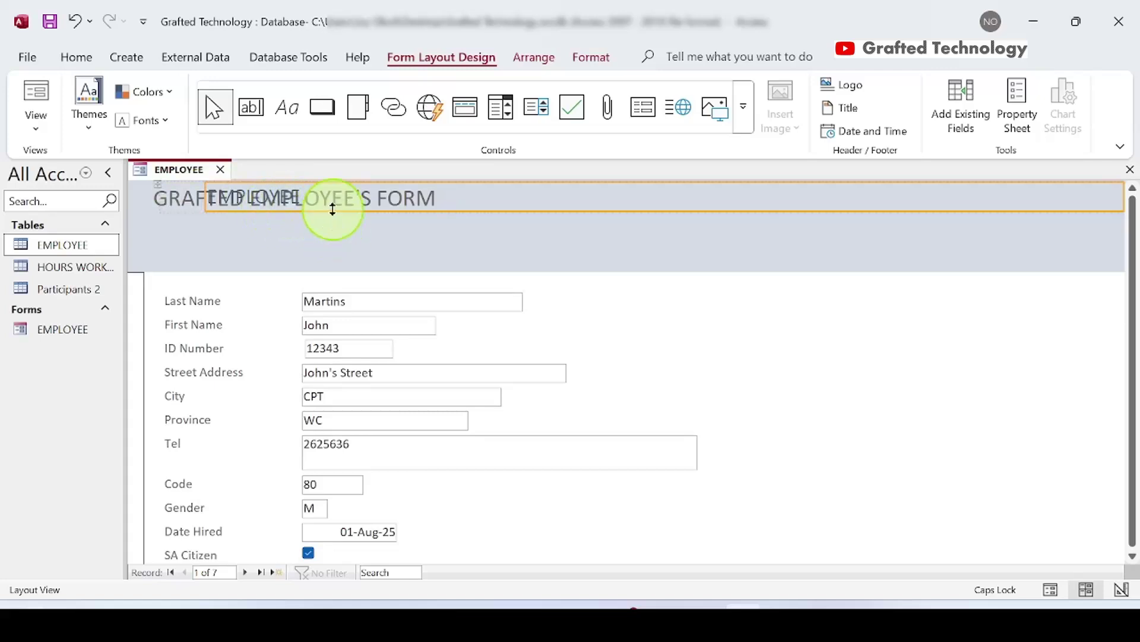
Delete the duplicate EMPLOYEE title and the old header title.
{"action": "right_click", "coordinate": [302, 198]}
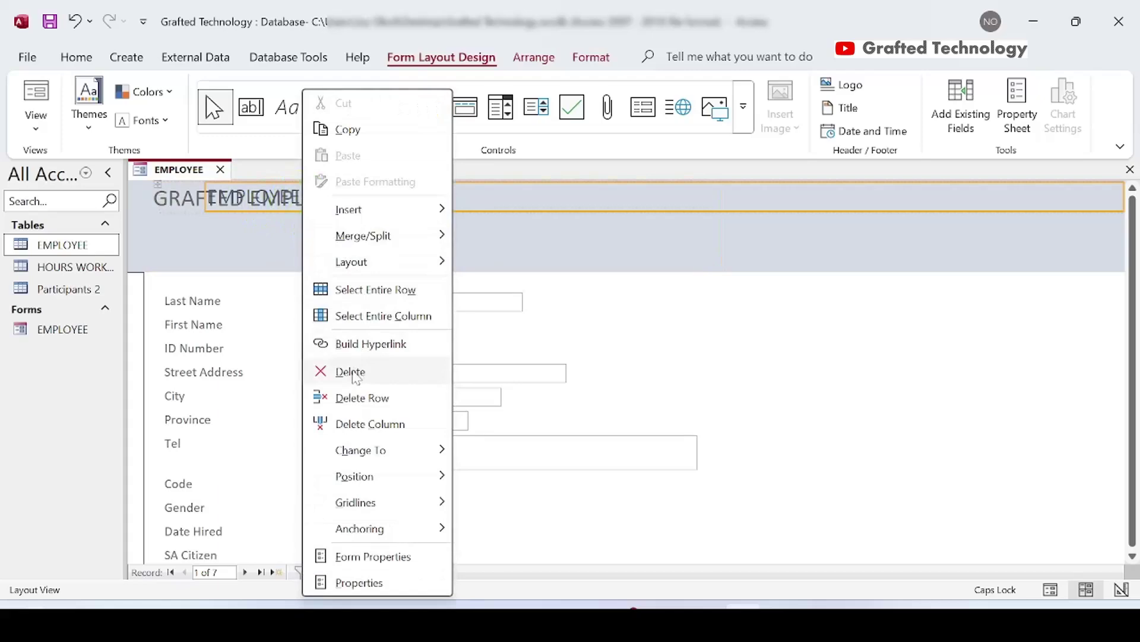
{"action": "left_click", "coordinate": [352, 372]}
{"action": "right_click", "coordinate": [298, 201]}
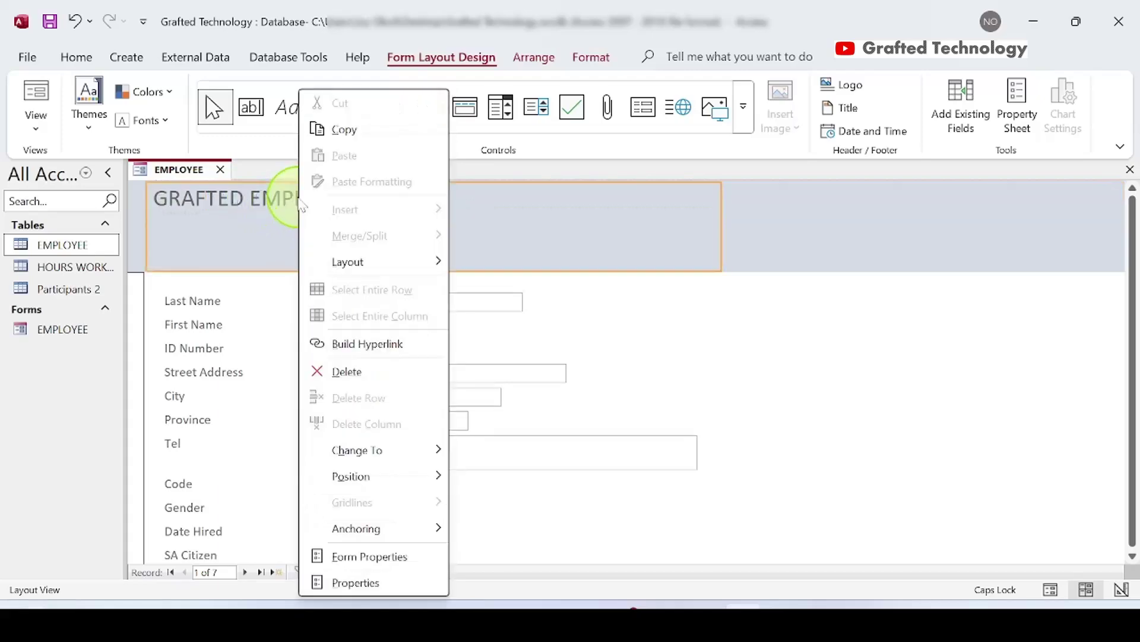
{"action": "left_click", "coordinate": [357, 373]}
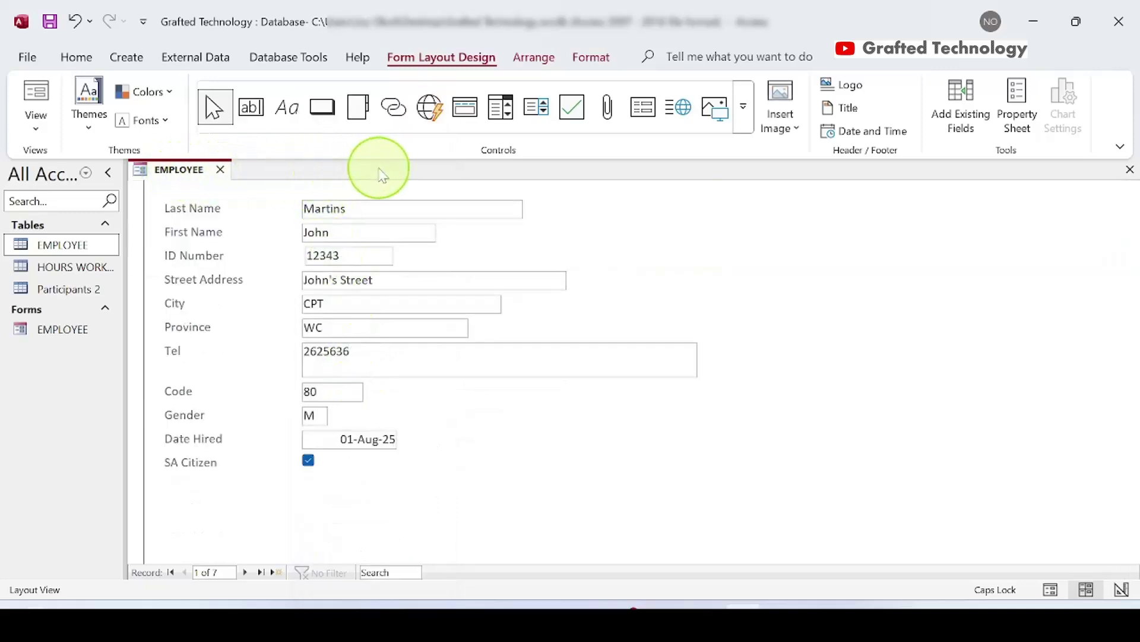
Add a fresh header title reading 'GRAFTED EMPLOYEE'S FORM'.
{"action": "left_click", "coordinate": [850, 111]}
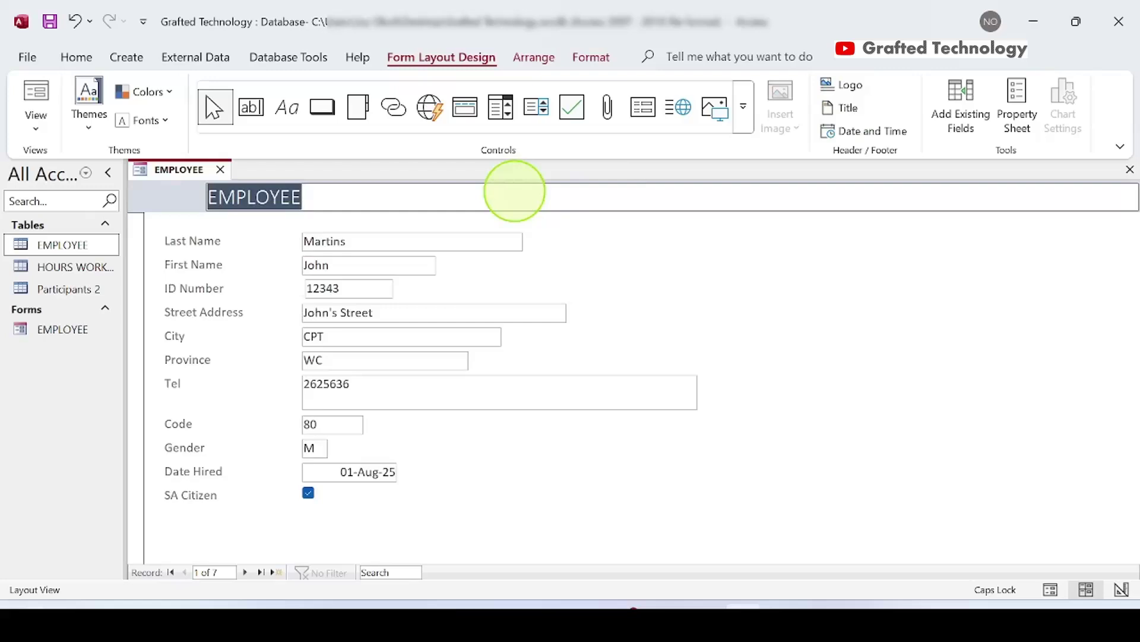
{"action": "type", "text": "GRAFTED EMPLOYEE'S FORM"}
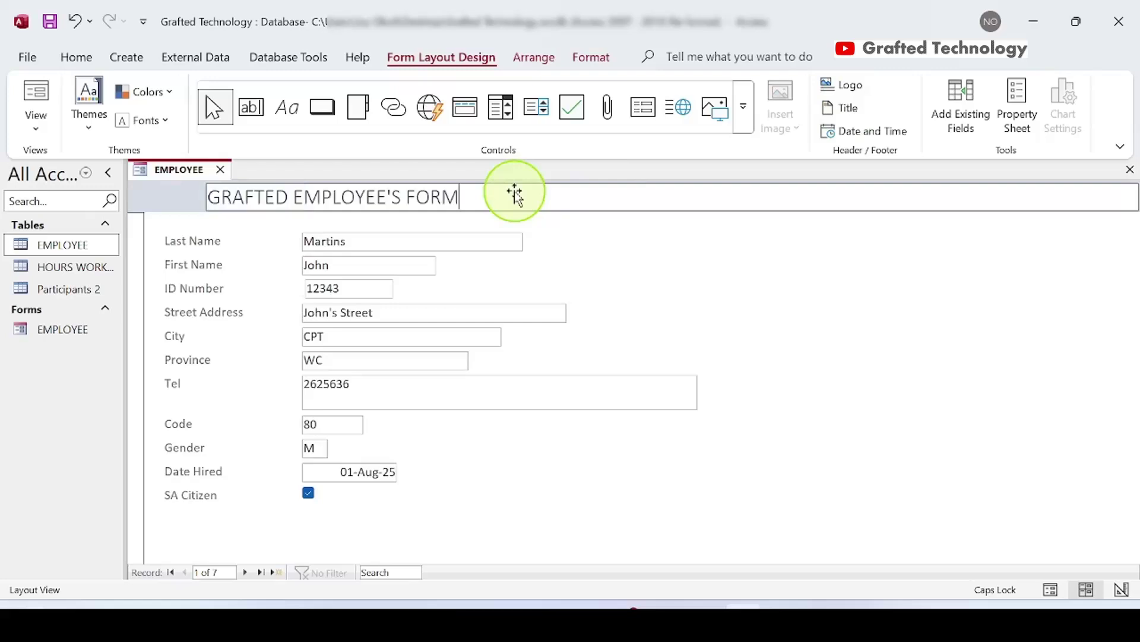
{"action": "left_click", "coordinate": [837, 303]}
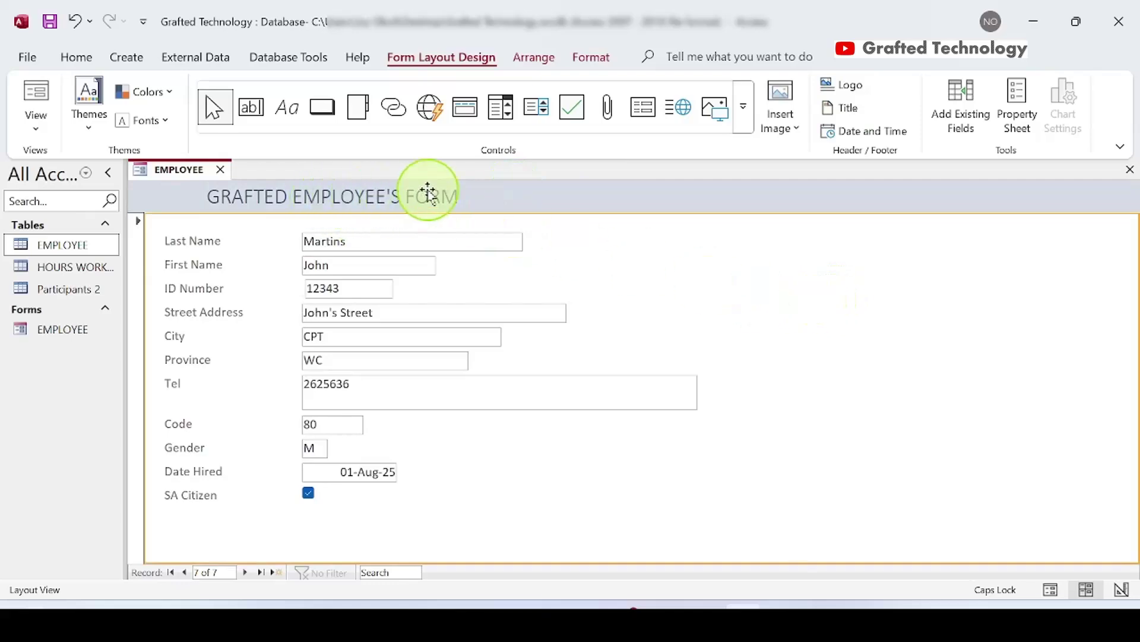
{"action": "left_click", "coordinate": [850, 88]}
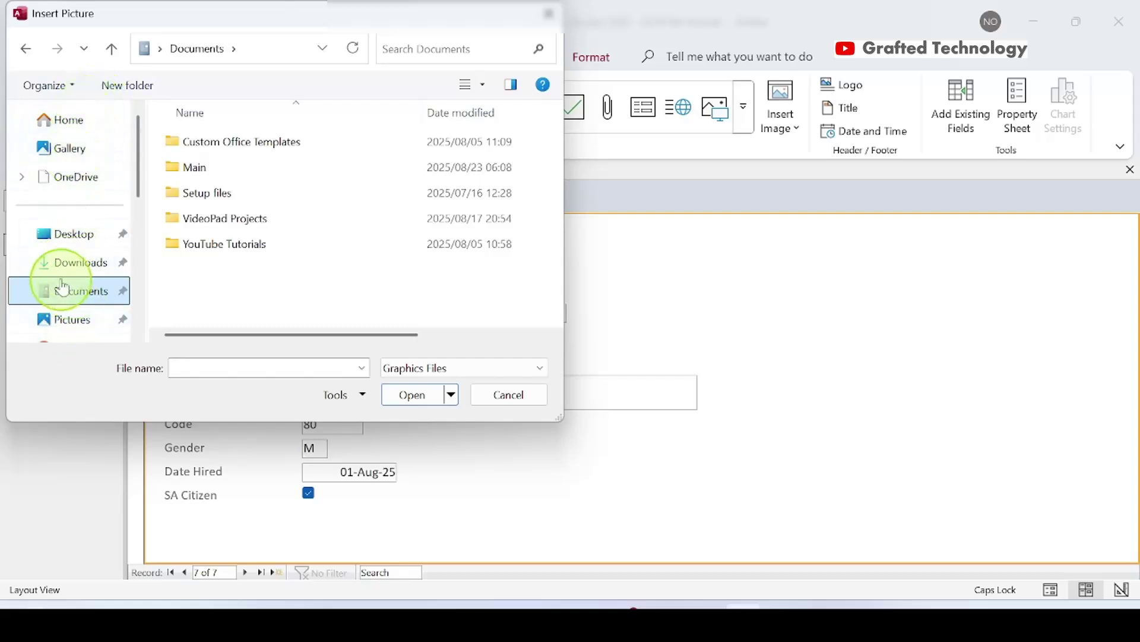
Insert the Absolute referencing picture from the THUMBNAIL folder as the header logo.
{"action": "scroll", "coordinate": [63, 284], "scroll_direction": "down", "scroll_amount": 4}
{"action": "scroll", "coordinate": [64, 280], "scroll_direction": "up", "scroll_amount": 4}
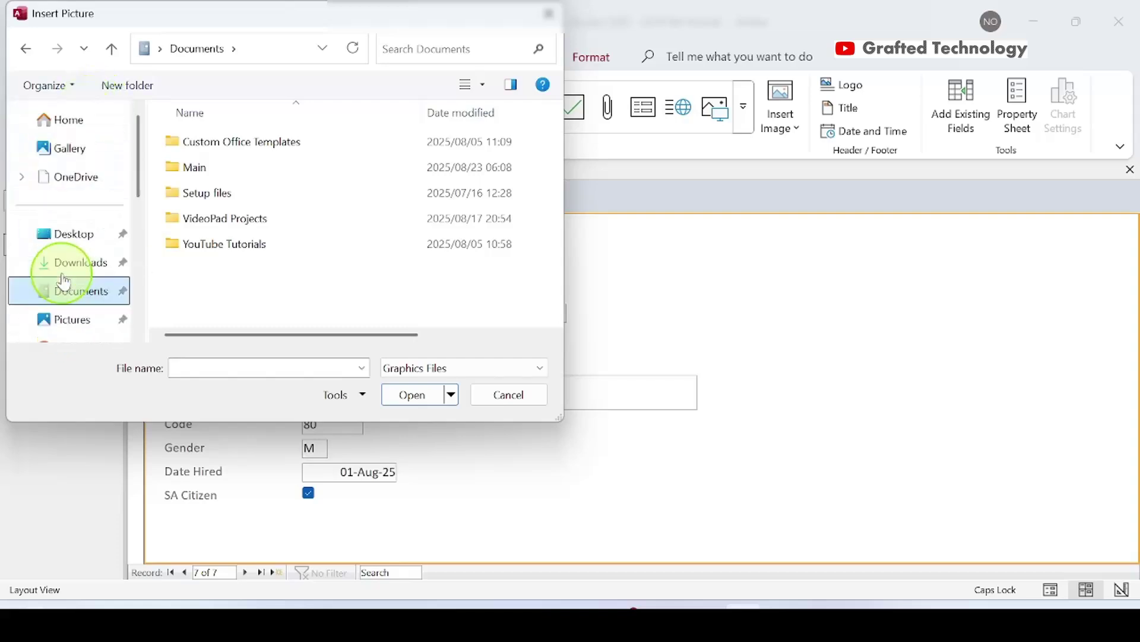
{"action": "scroll", "coordinate": [69, 173], "scroll_direction": "down", "scroll_amount": 3}
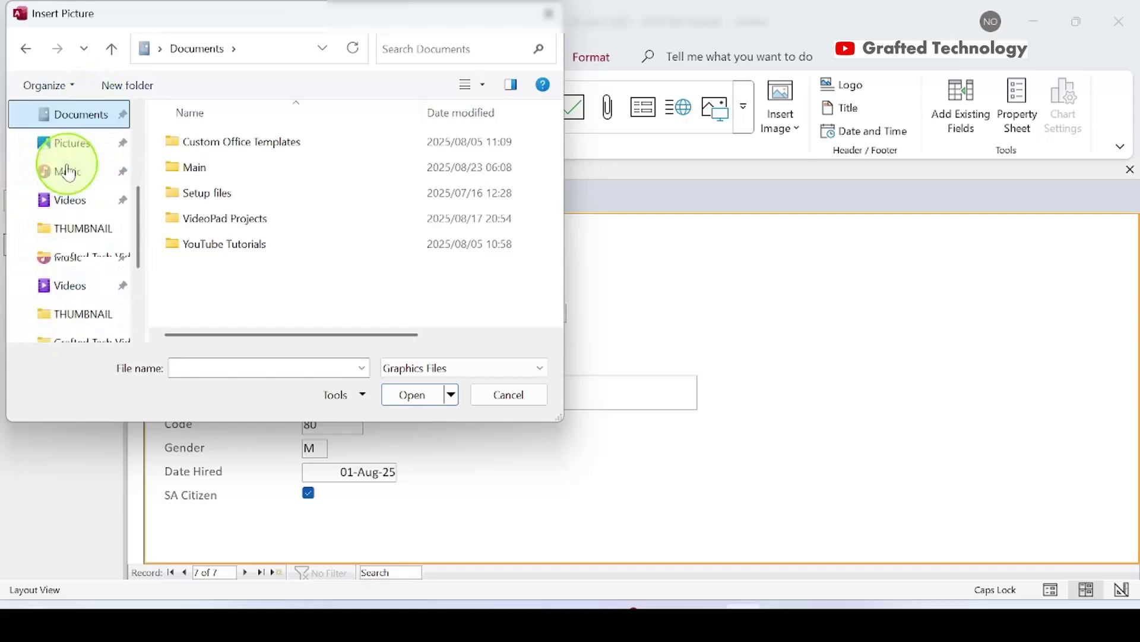
{"action": "left_click", "coordinate": [77, 233]}
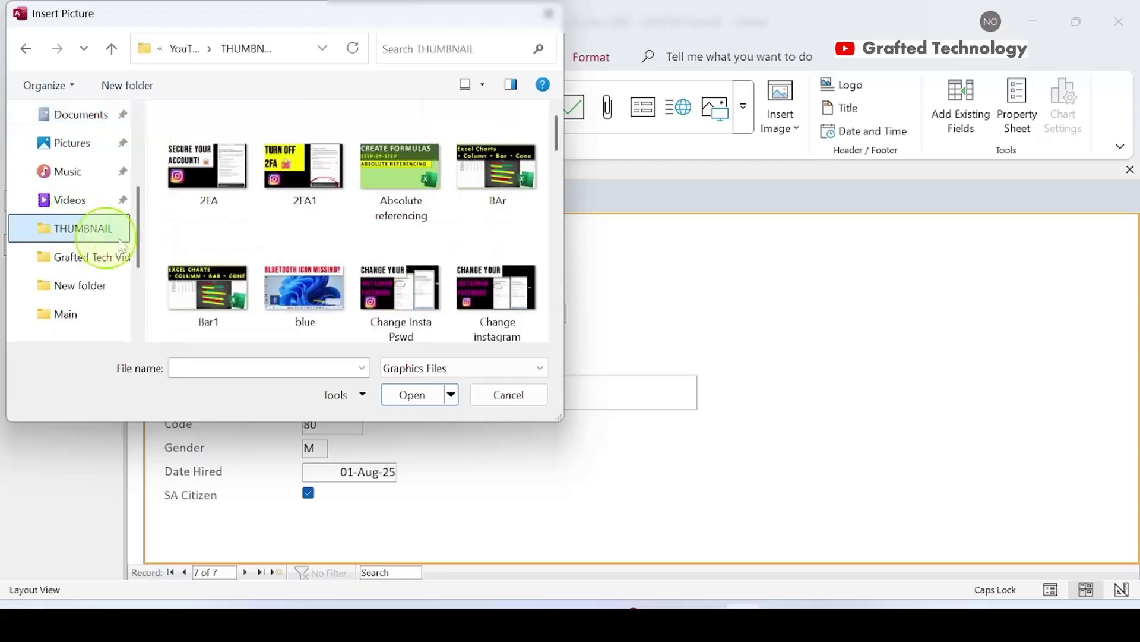
{"action": "scroll", "coordinate": [433, 179], "scroll_direction": "down", "scroll_amount": 10}
{"action": "scroll", "coordinate": [457, 202], "scroll_direction": "up", "scroll_amount": 10}
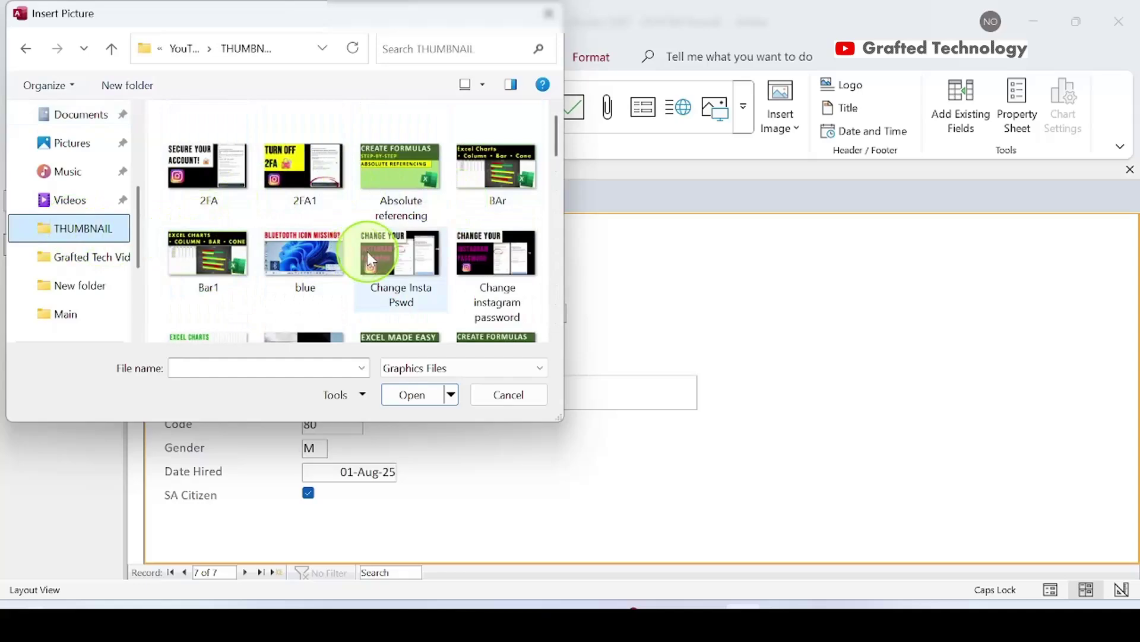
{"action": "left_click", "coordinate": [410, 172]}
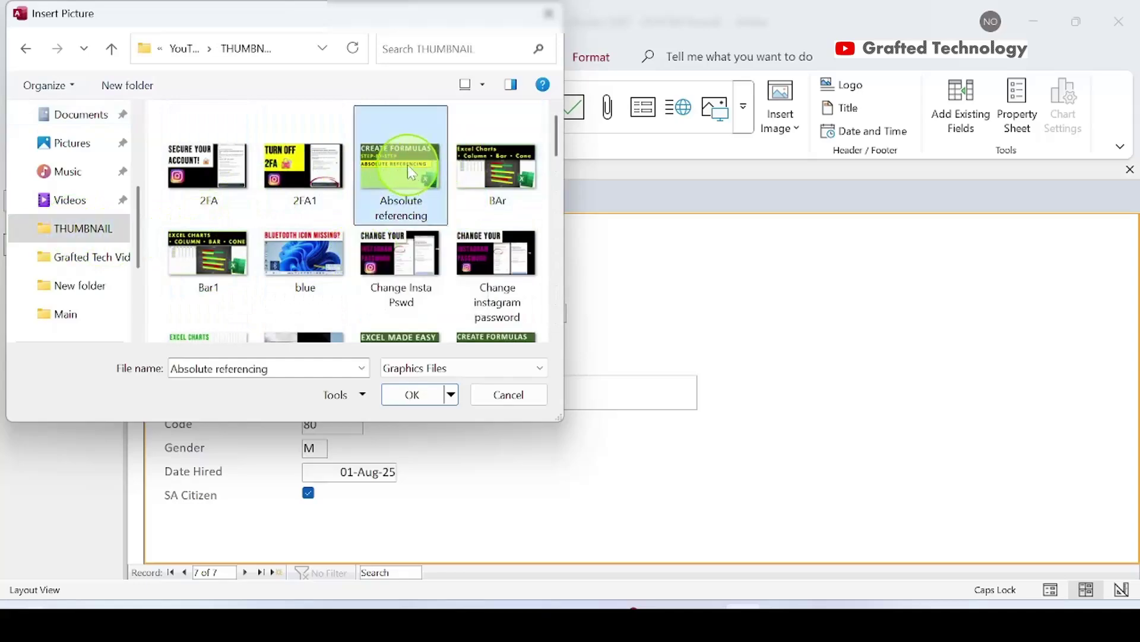
{"action": "left_click", "coordinate": [410, 393]}
{"action": "left_click", "coordinate": [189, 196]}
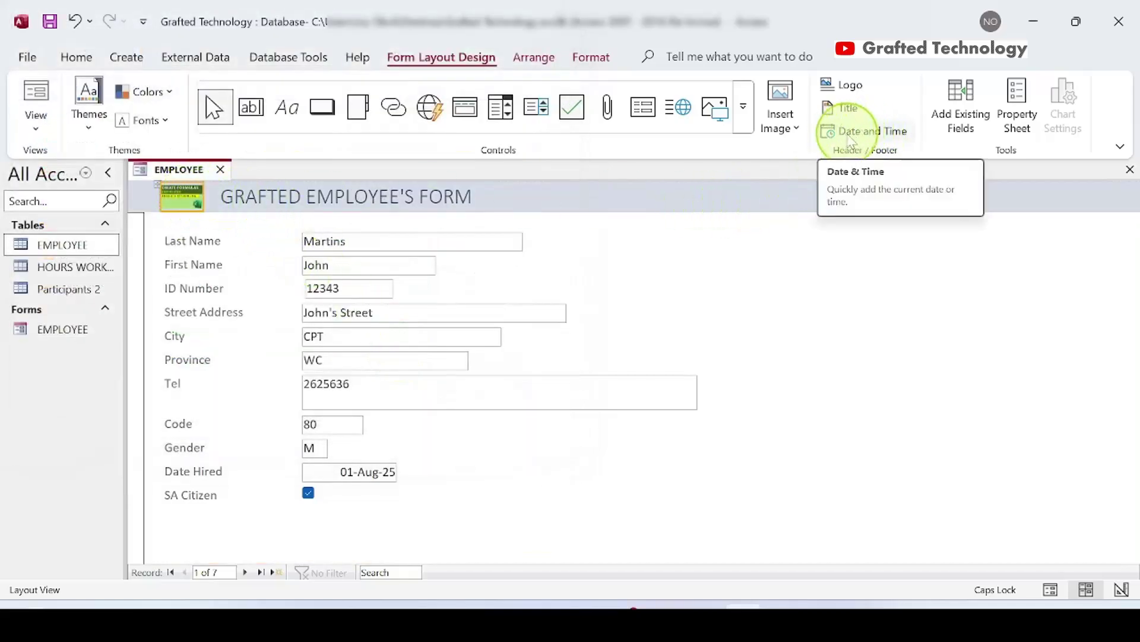
Add the long-format date (Saturday, 23 August 2025) with the time to the header.
{"action": "left_click", "coordinate": [901, 134]}
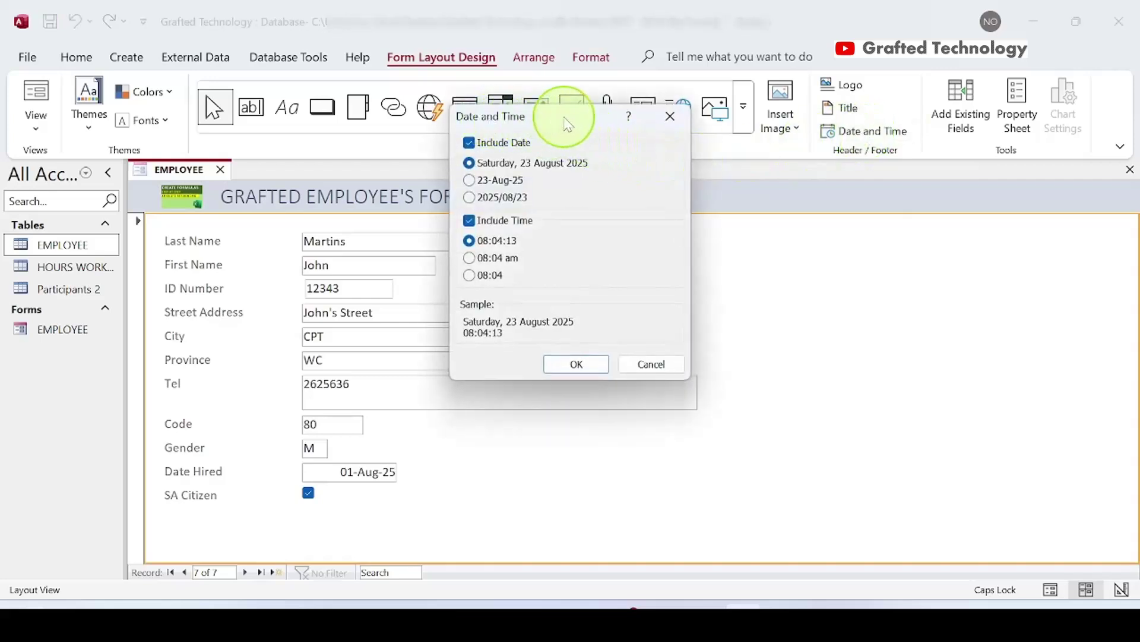
{"action": "left_click_drag", "start_coordinate": [565, 117], "coordinate": [578, 126]}
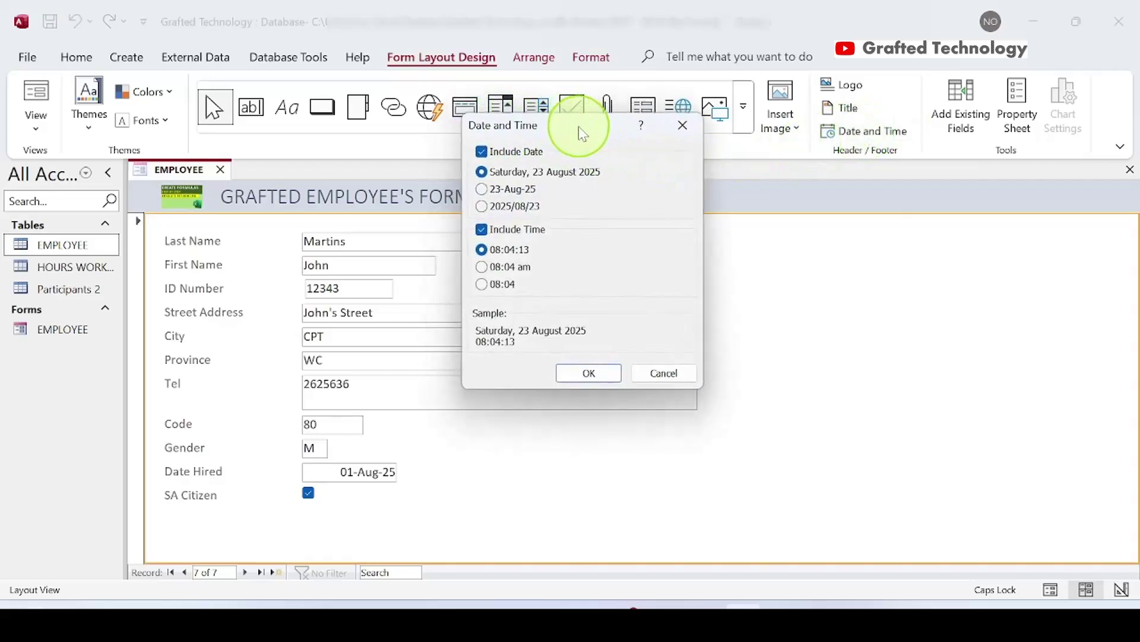
{"action": "left_click", "coordinate": [511, 177]}
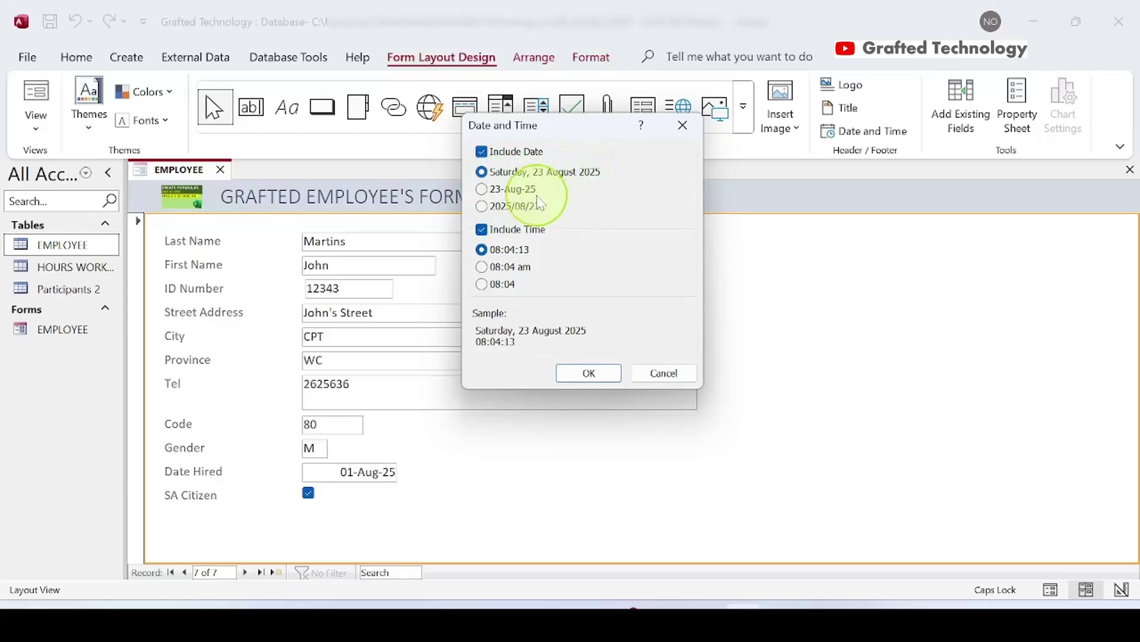
{"action": "left_click", "coordinate": [506, 188]}
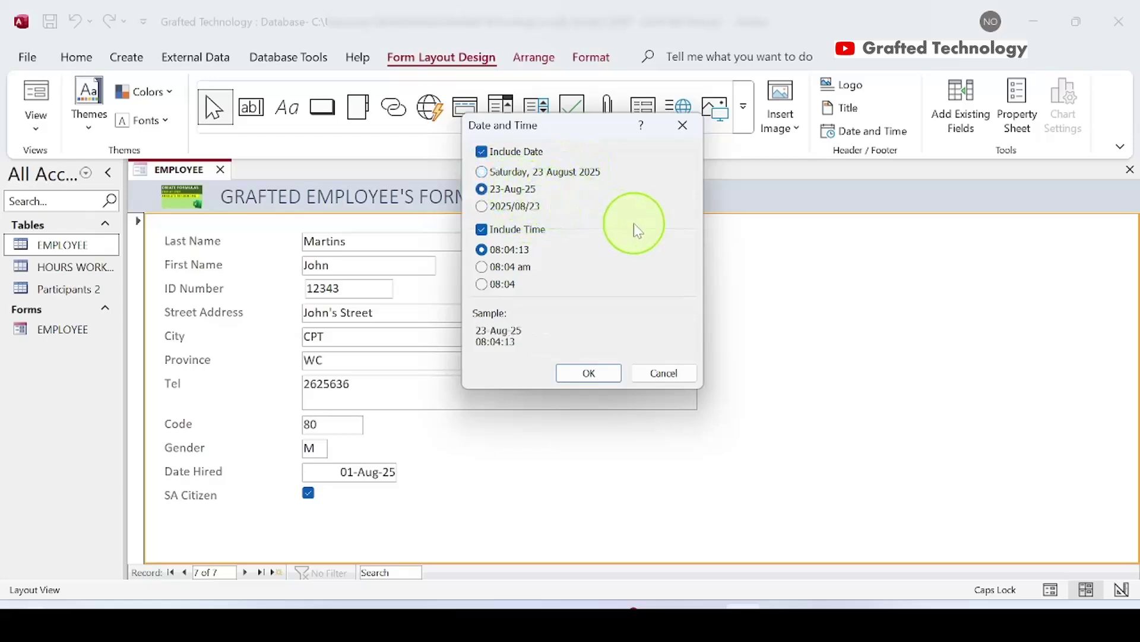
{"action": "left_click", "coordinate": [545, 172]}
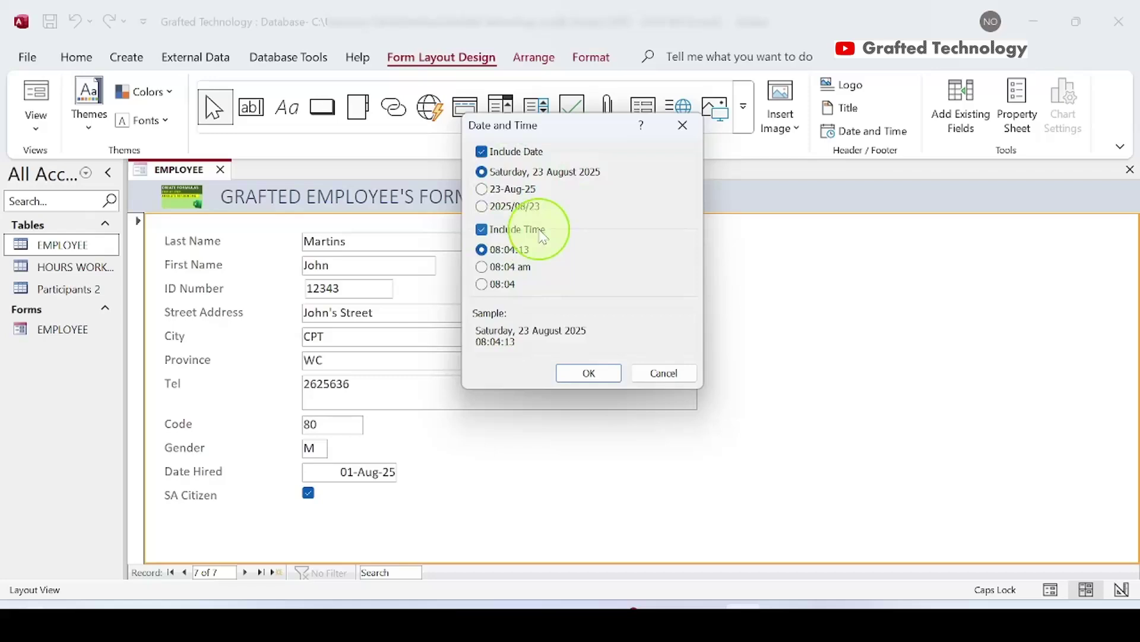
{"action": "left_click", "coordinate": [482, 229]}
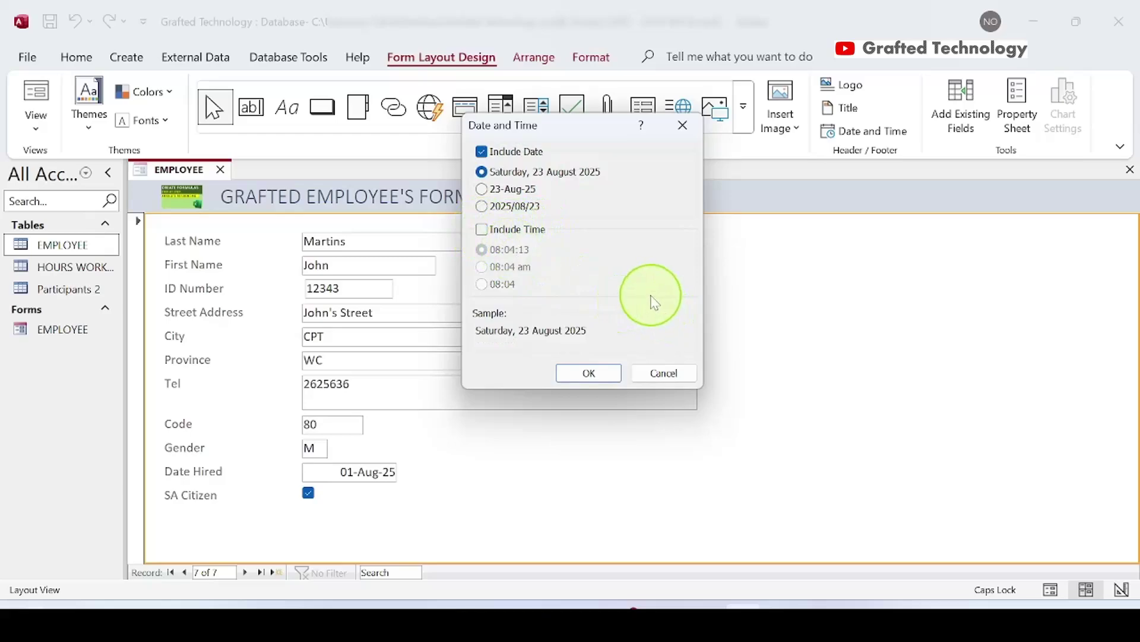
{"action": "left_click", "coordinate": [481, 229]}
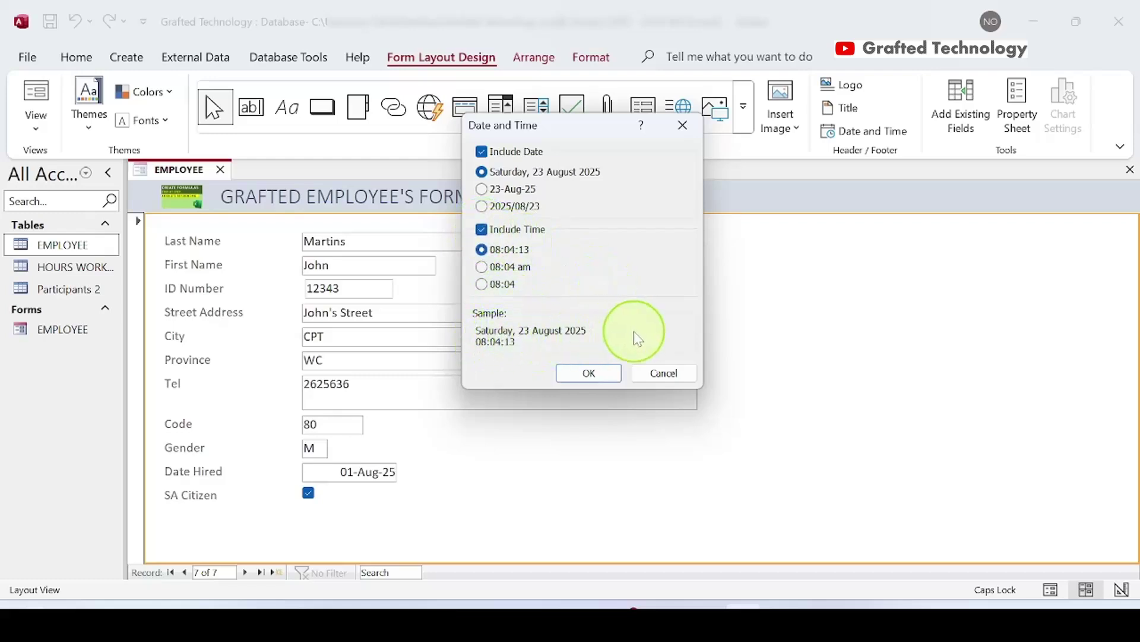
{"action": "left_click", "coordinate": [594, 373]}
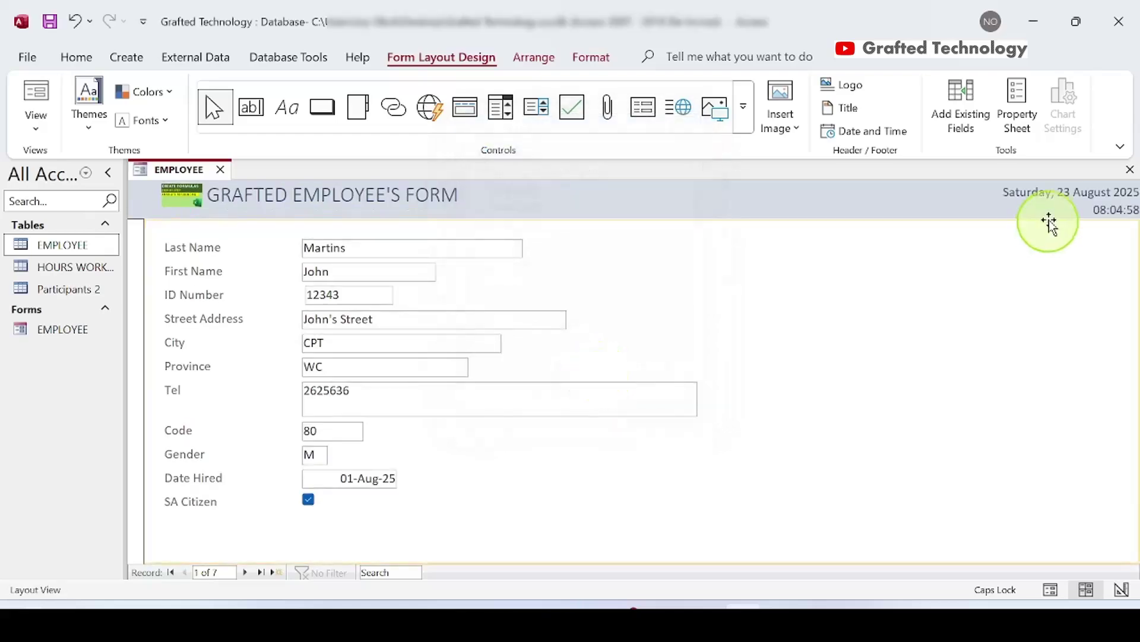
Delete the time control from the header, undoing an accidental move of the date.
{"action": "left_click", "coordinate": [1109, 217]}
{"action": "left_click", "coordinate": [1041, 190]}
{"action": "left_click", "coordinate": [1112, 216]}
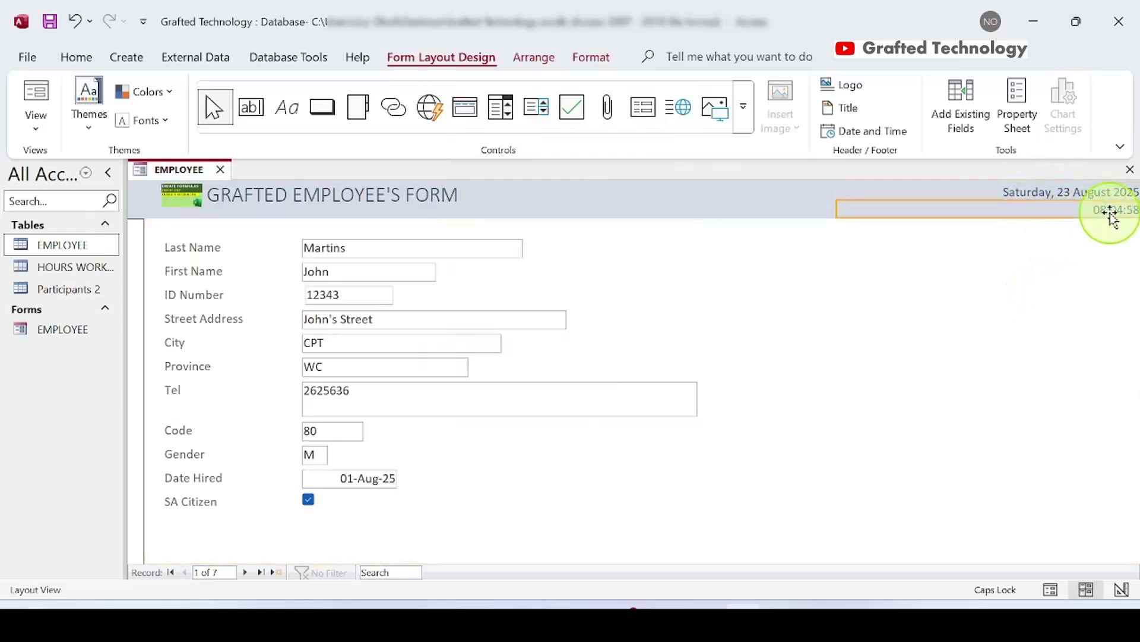
{"action": "left_click", "coordinate": [1027, 195]}
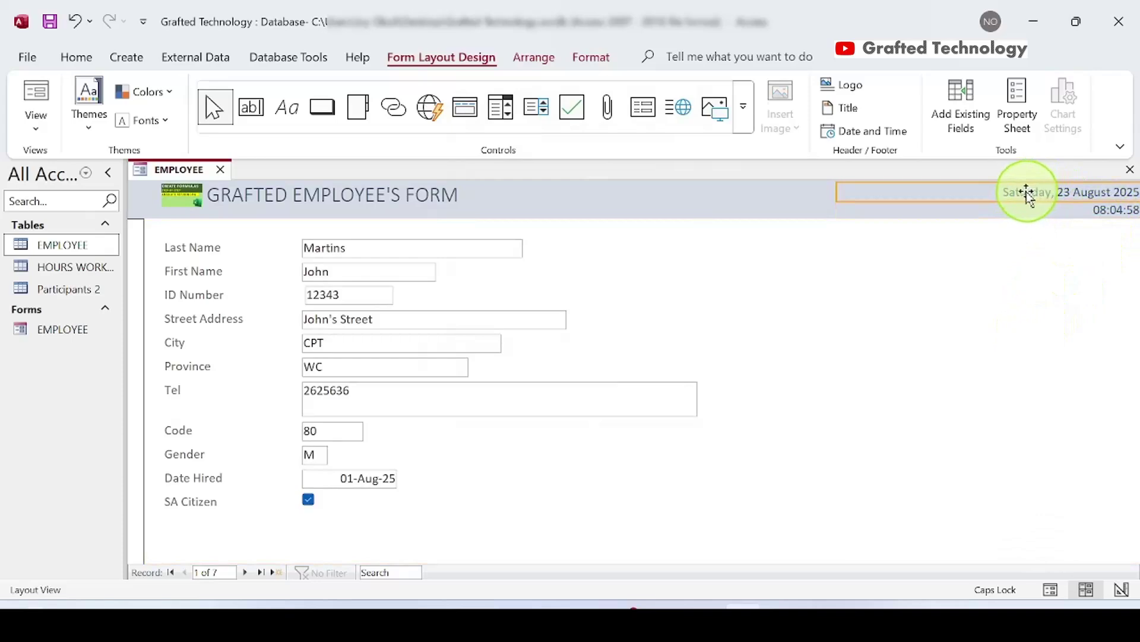
{"action": "left_click_drag", "start_coordinate": [1026, 192], "coordinate": [1000, 228]}
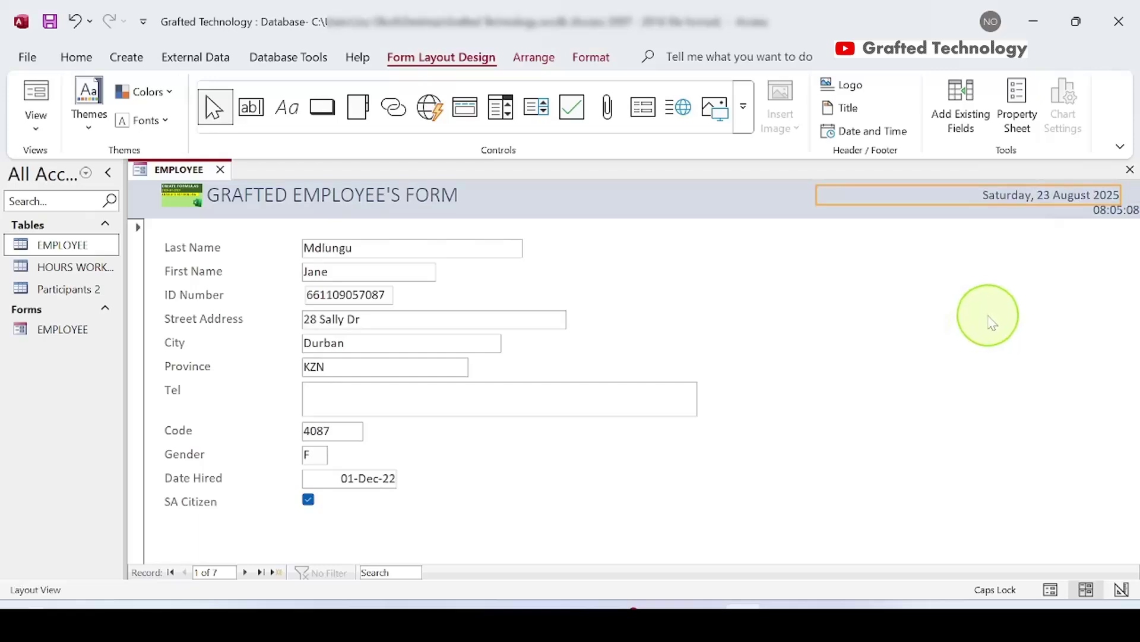
{"action": "left_click", "coordinate": [74, 24]}
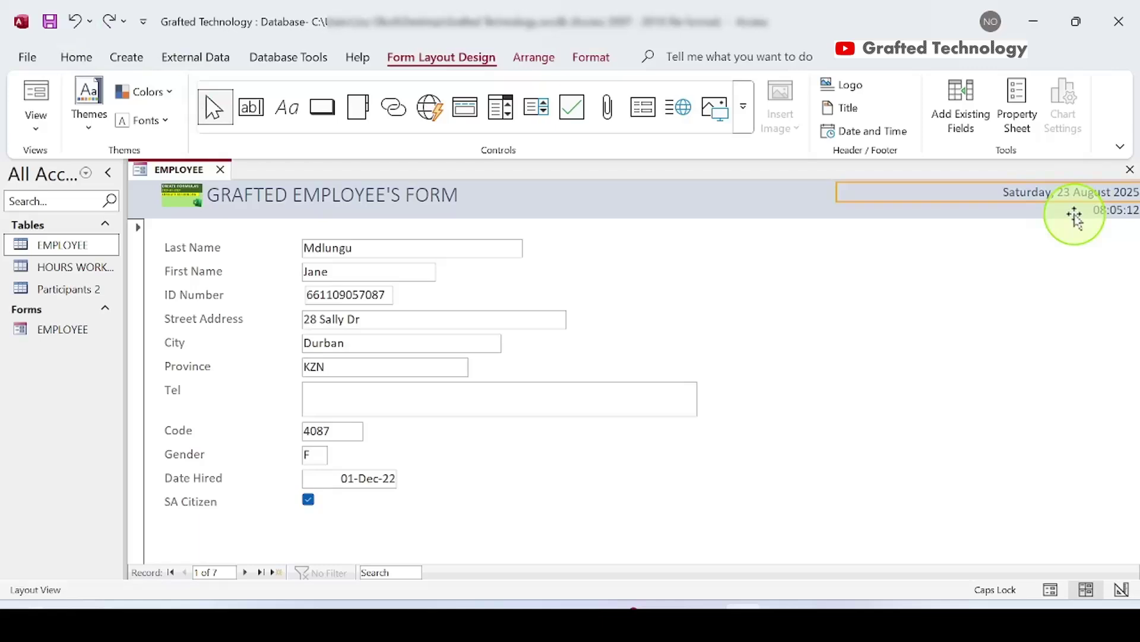
{"action": "left_click", "coordinate": [1076, 216]}
{"action": "right_click", "coordinate": [1076, 216]}
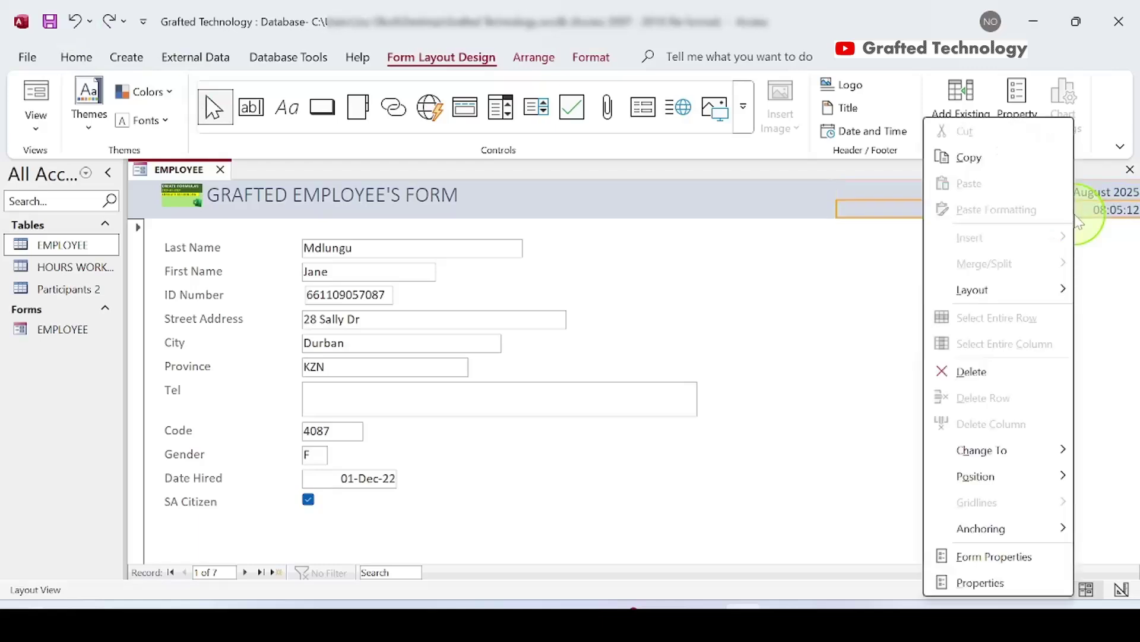
{"action": "left_click", "coordinate": [968, 369]}
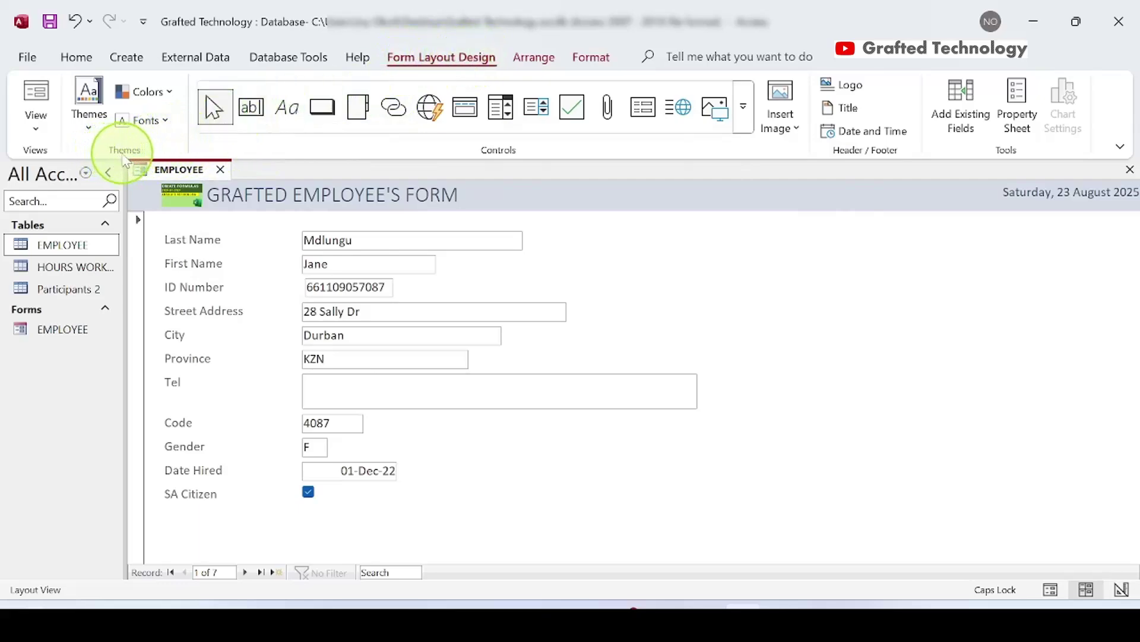
Apply the Gallery theme and widen the title so 'GRAFTED EMPLOYEE'S FORM' shows fully.
{"action": "left_click", "coordinate": [89, 126]}
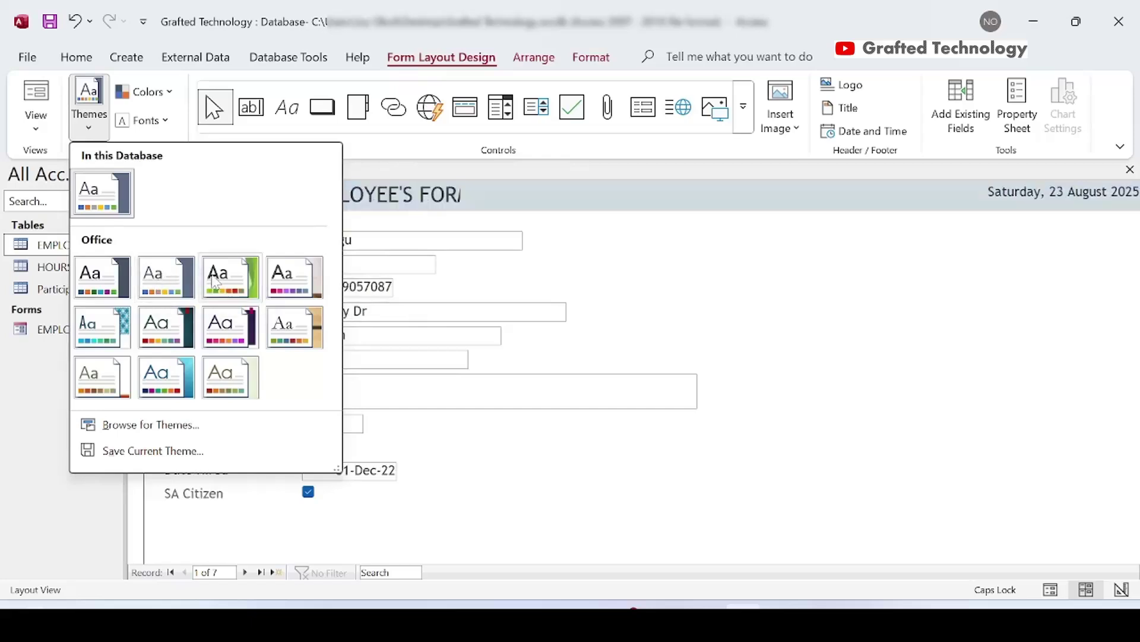
{"action": "left_click", "coordinate": [280, 284]}
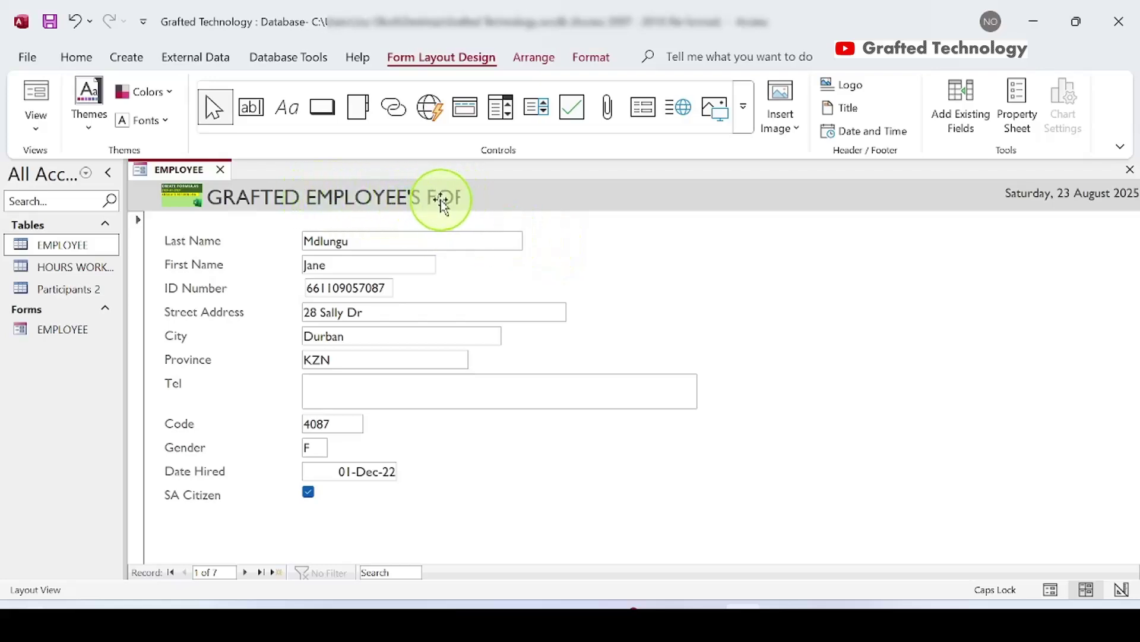
{"action": "left_click_drag", "start_coordinate": [443, 197], "coordinate": [665, 208]}
{"action": "left_click", "coordinate": [719, 285]}
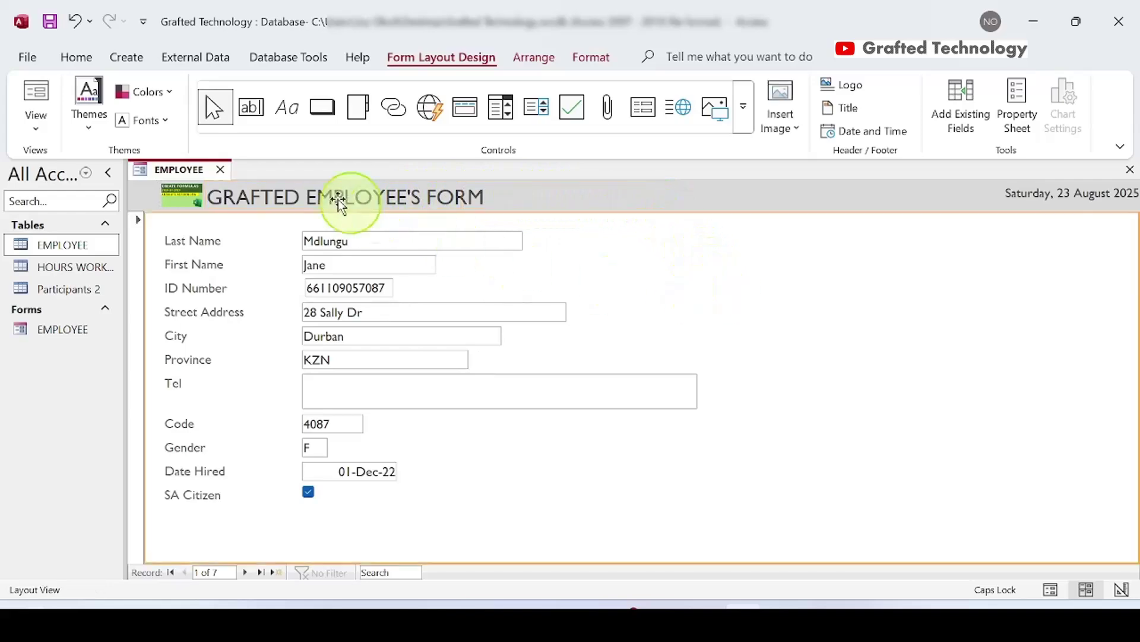
{"action": "left_click", "coordinate": [170, 96]}
{"action": "scroll", "coordinate": [249, 261], "scroll_direction": "down", "scroll_amount": 1}
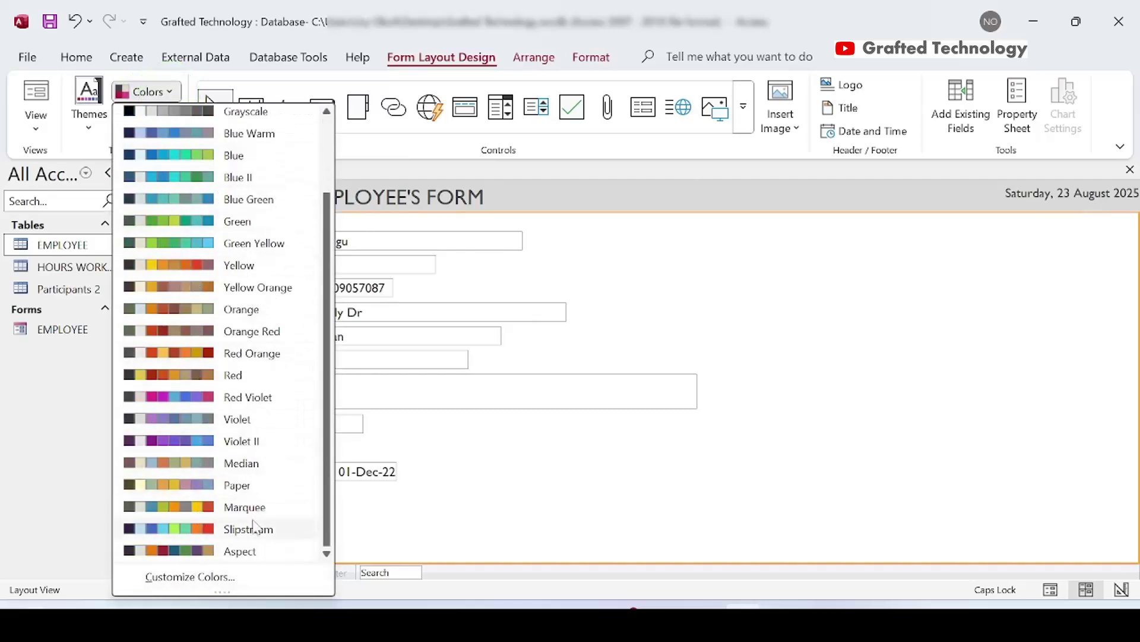
{"action": "left_click", "coordinate": [222, 586]}
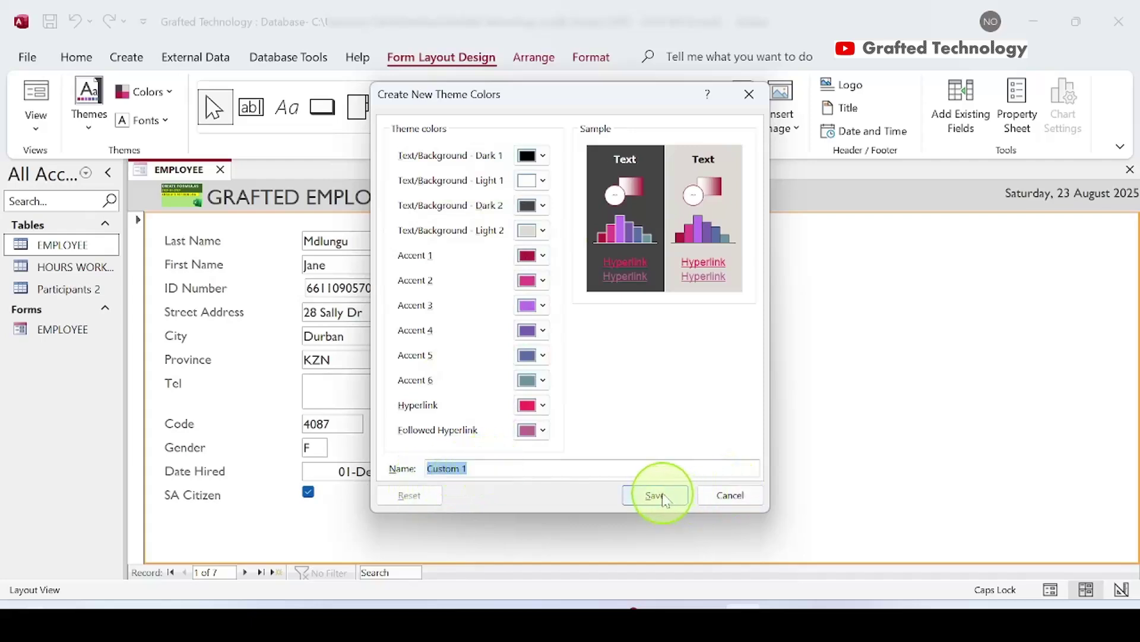
{"action": "left_click", "coordinate": [731, 495]}
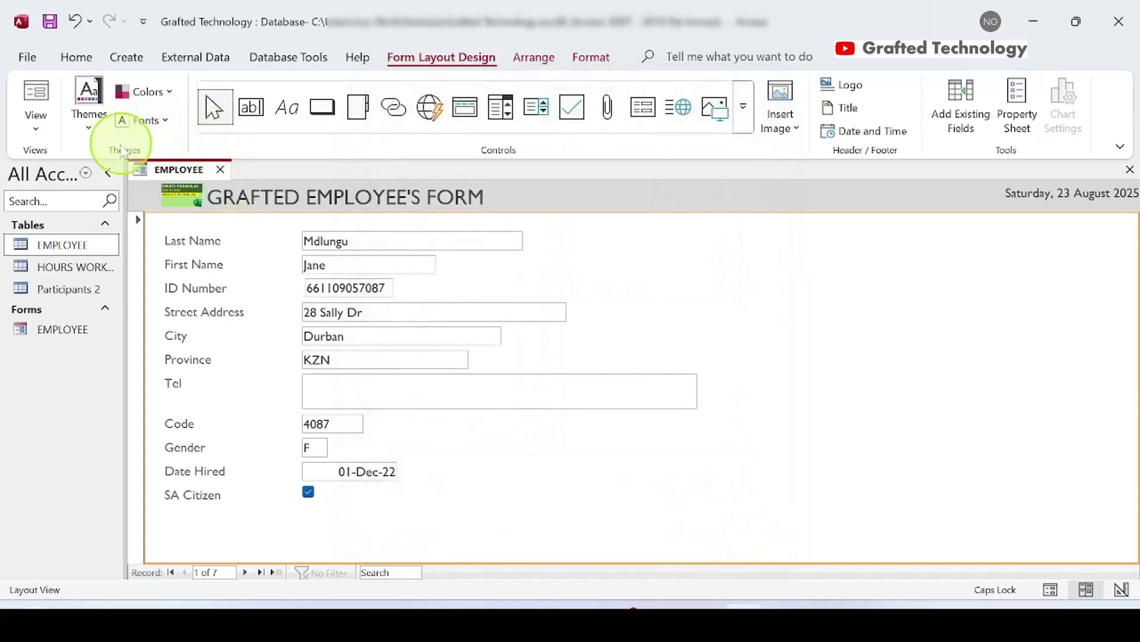
Apply the Corbel theme font set to the EMPLOYEE form.
{"action": "left_click", "coordinate": [169, 125]}
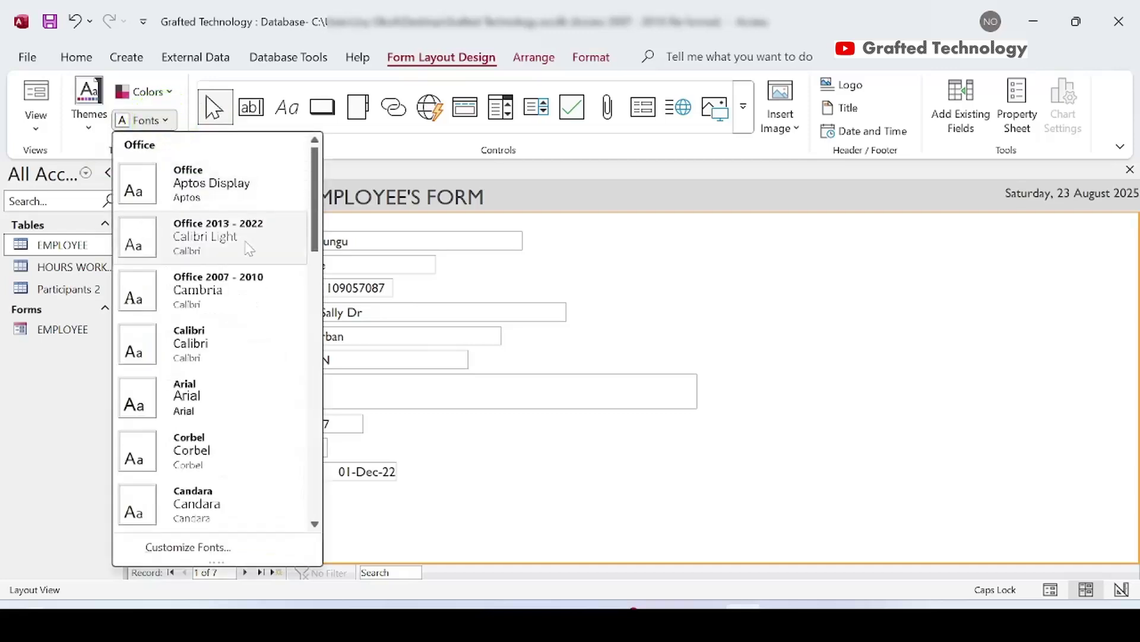
{"action": "scroll", "coordinate": [249, 249], "scroll_direction": "down", "scroll_amount": 10}
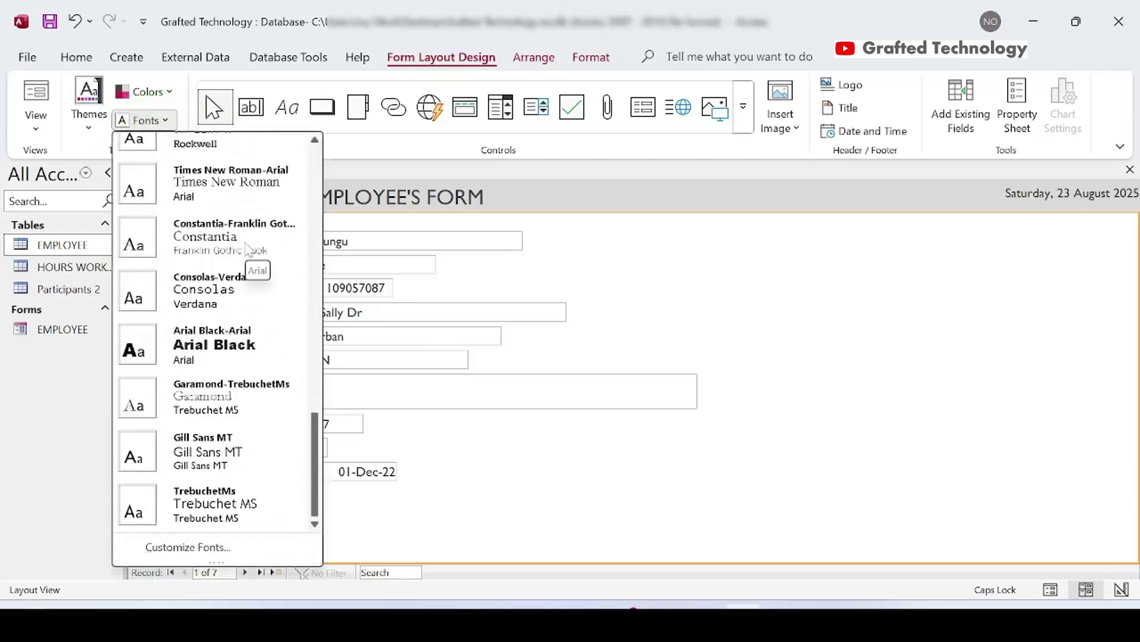
{"action": "scroll", "coordinate": [252, 371], "scroll_direction": "up", "scroll_amount": 10}
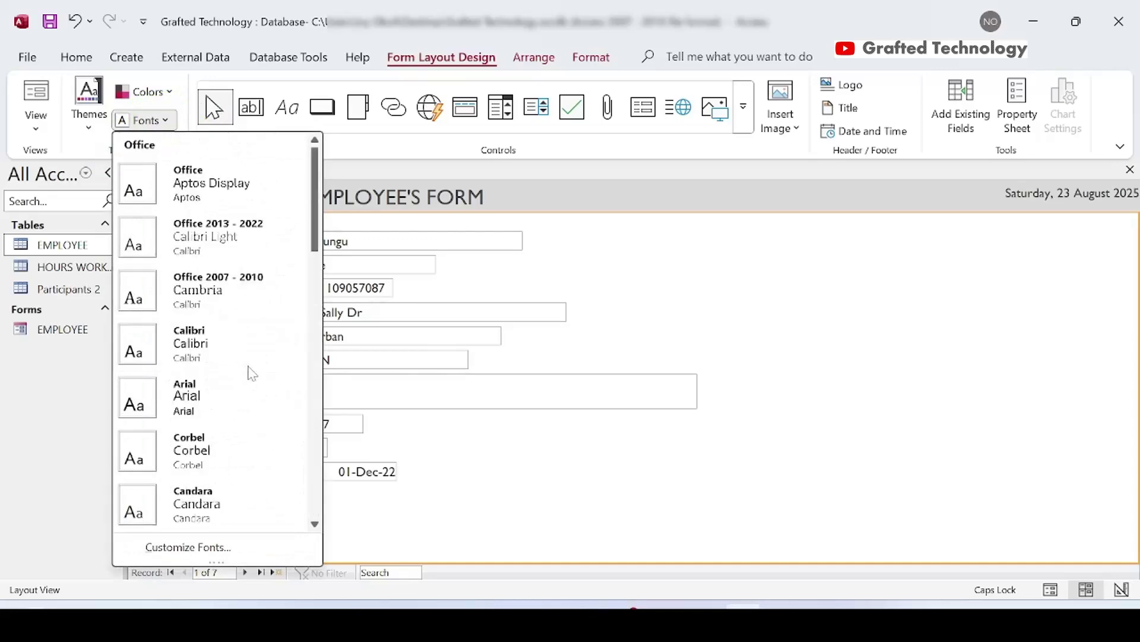
{"action": "left_click", "coordinate": [217, 458]}
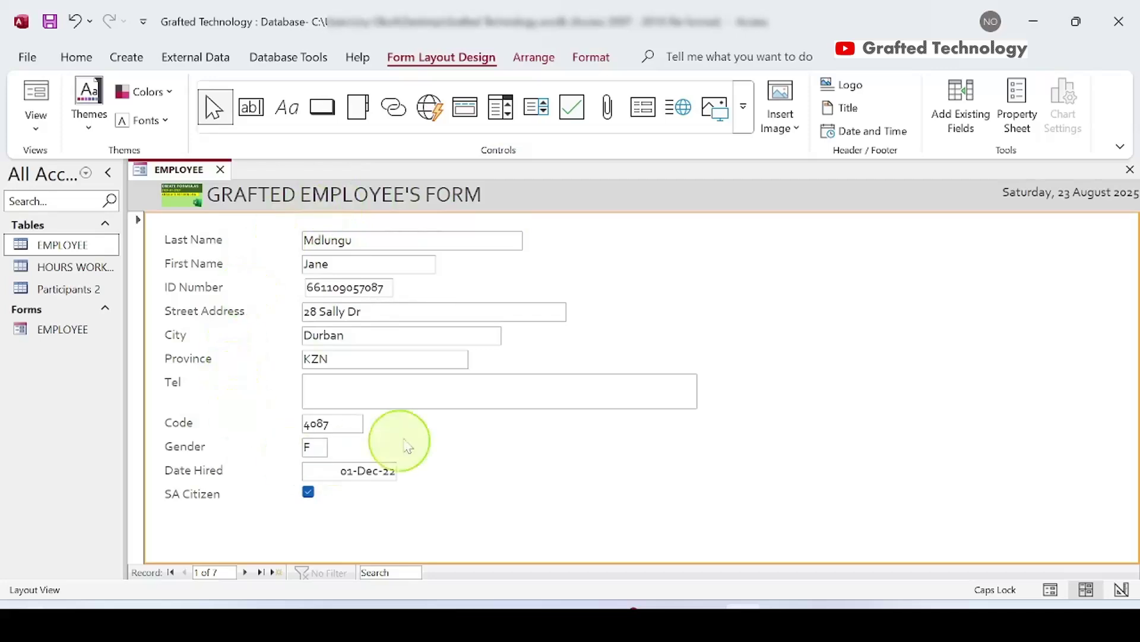
{"action": "left_click", "coordinate": [149, 120]}
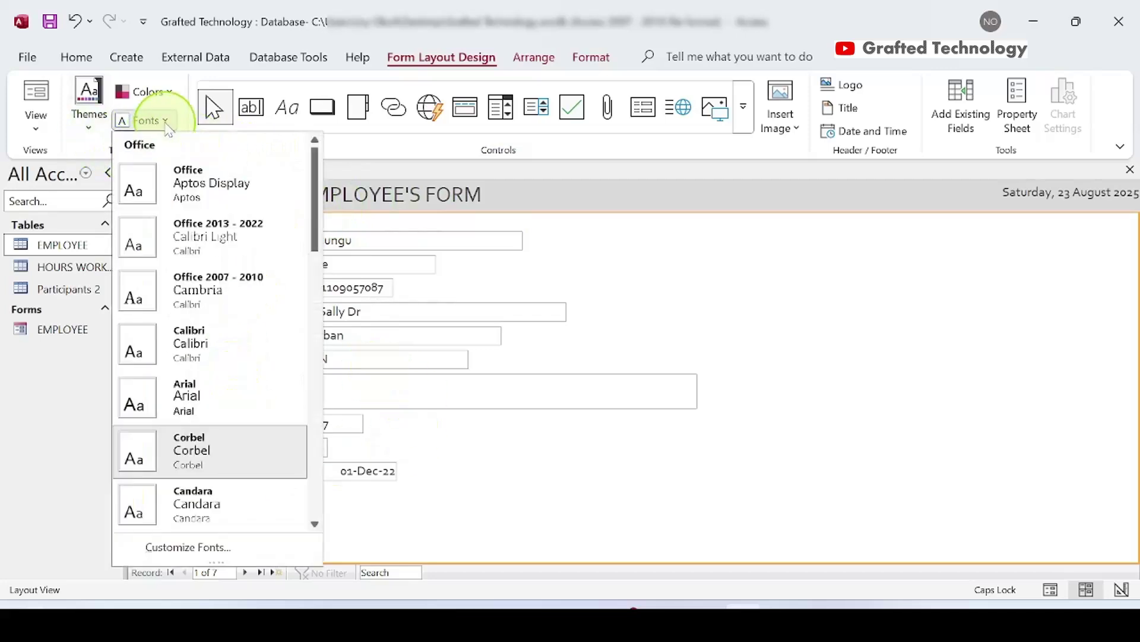
Save a custom theme font set using Corbel for headings and body text.
{"action": "left_click", "coordinate": [168, 556]}
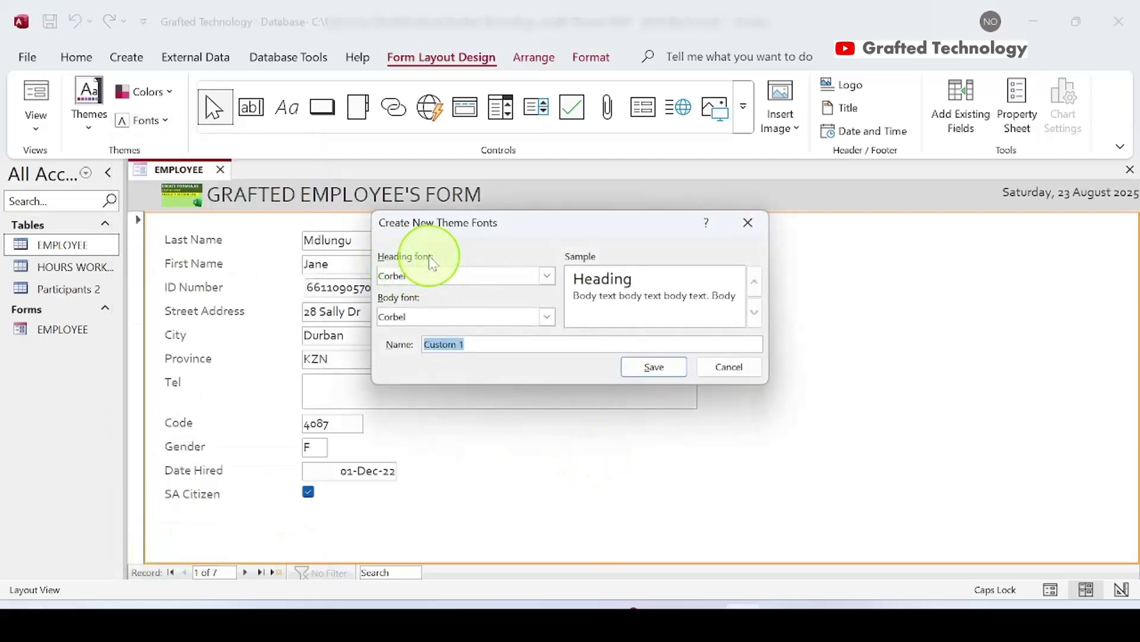
{"action": "left_click", "coordinate": [547, 276]}
{"action": "left_click", "coordinate": [397, 430]}
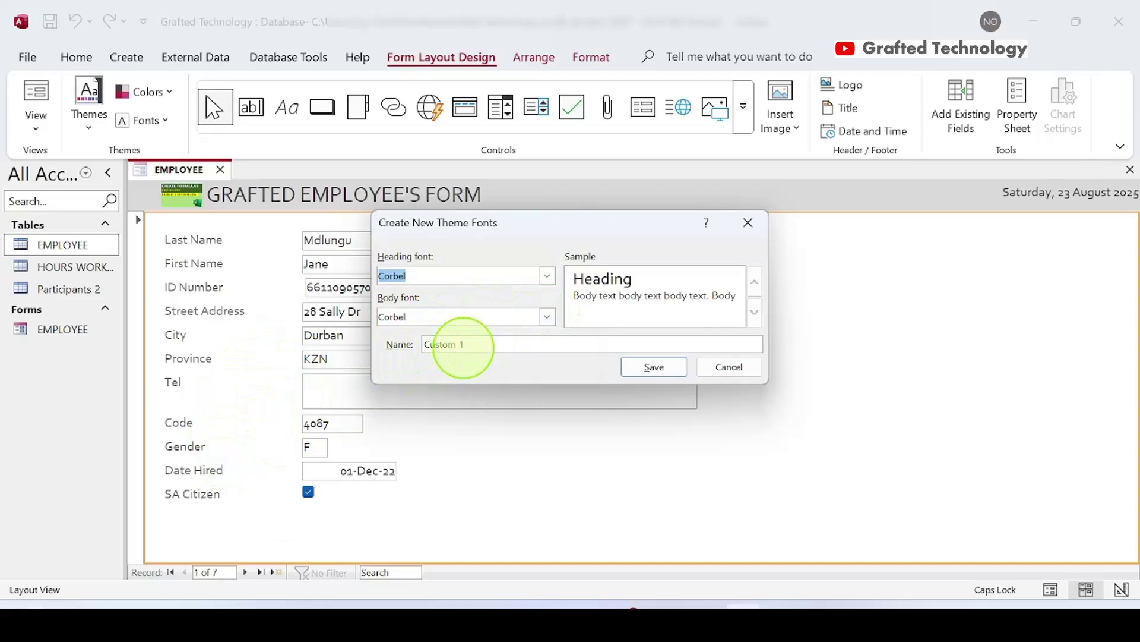
{"action": "left_click", "coordinate": [676, 368]}
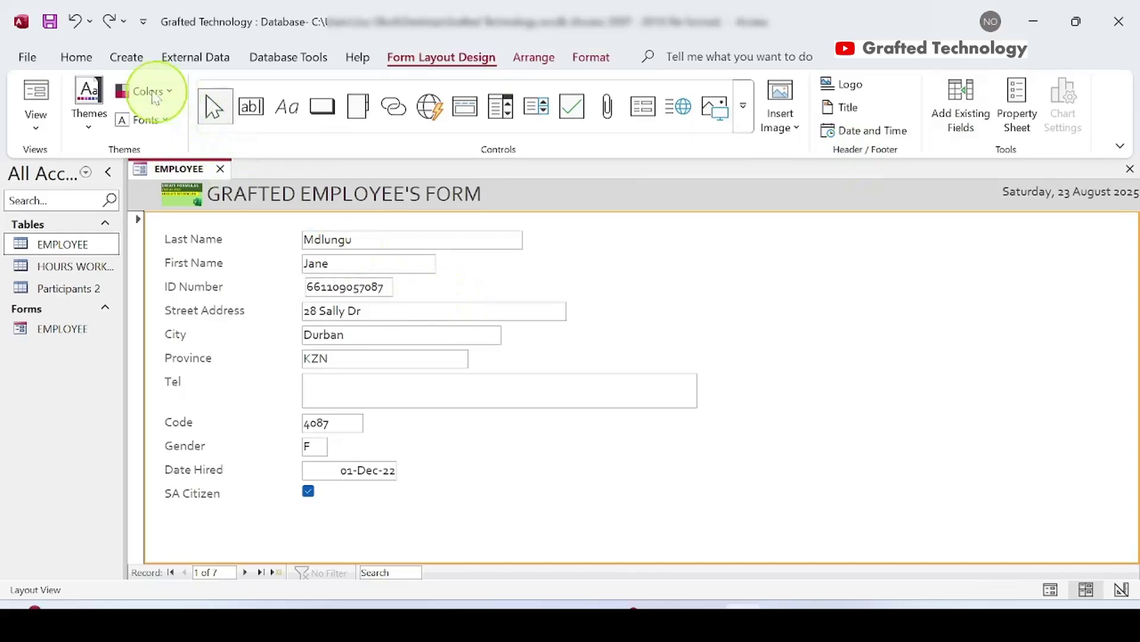
{"action": "left_click", "coordinate": [82, 58]}
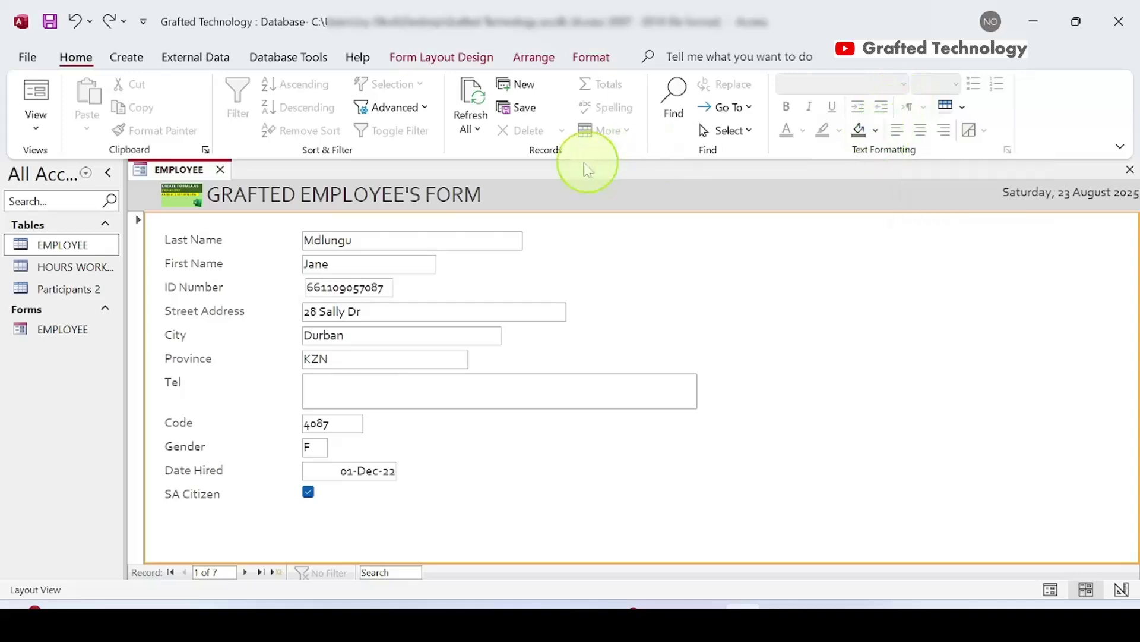
Make the GRAFTED EMPLOYEE'S FORM title bold and center-aligned.
{"action": "left_click", "coordinate": [441, 202]}
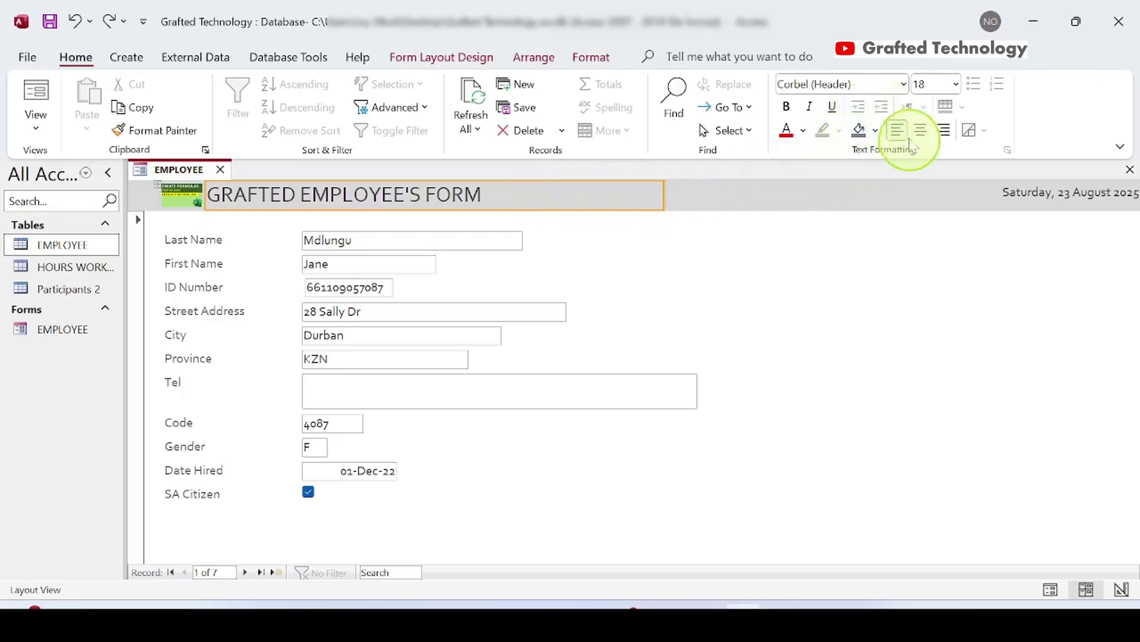
{"action": "left_click", "coordinate": [787, 108]}
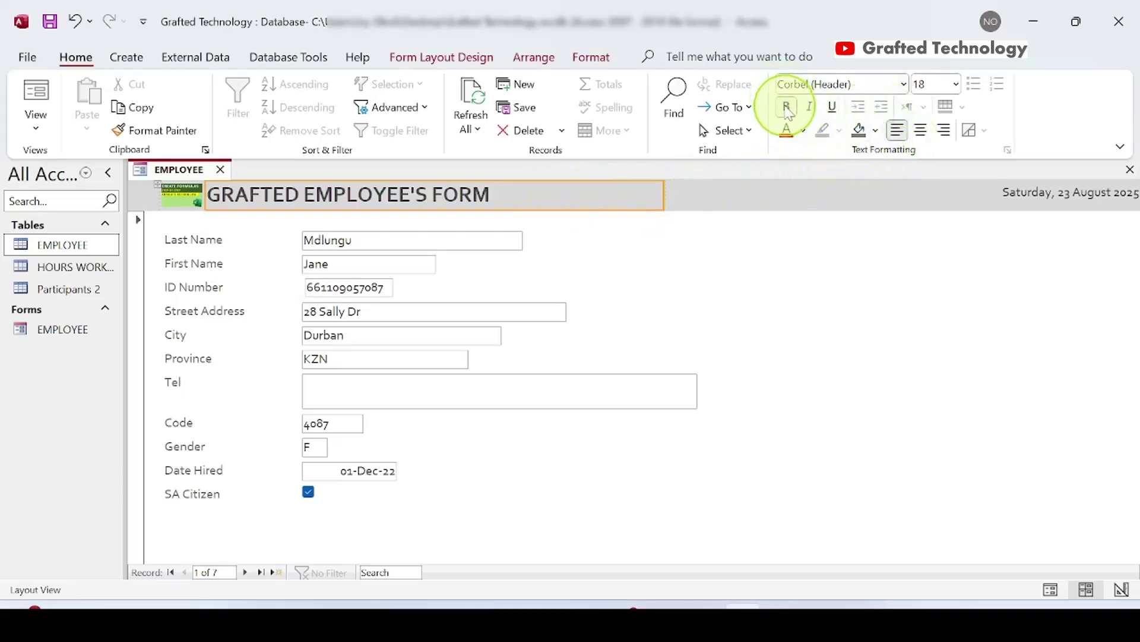
{"action": "left_click", "coordinate": [922, 132]}
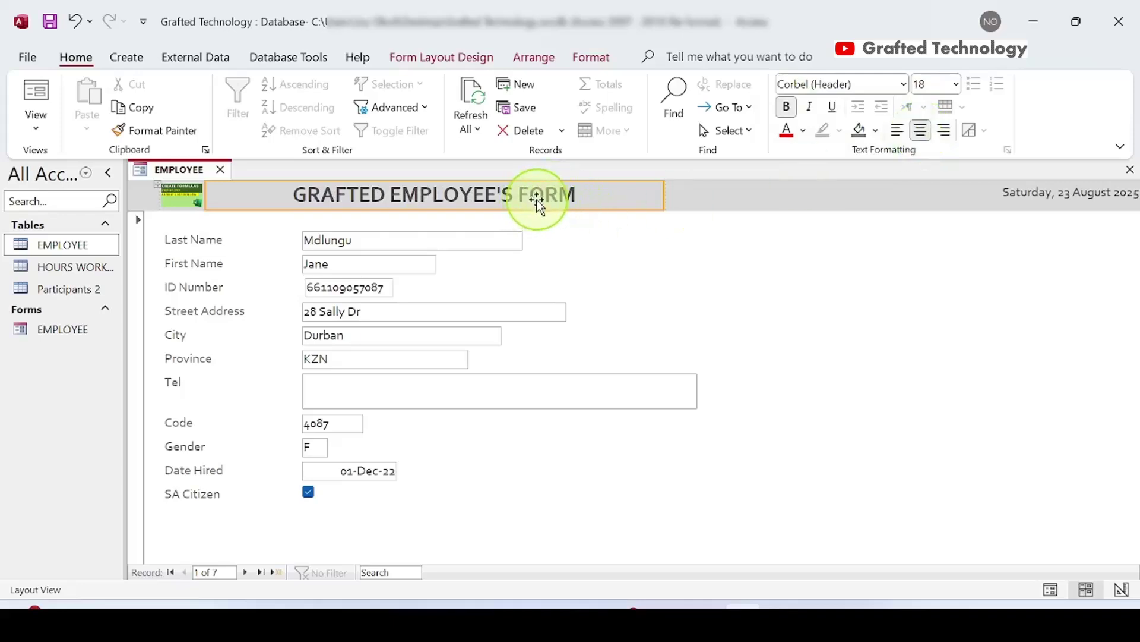
{"action": "left_click", "coordinate": [947, 135]}
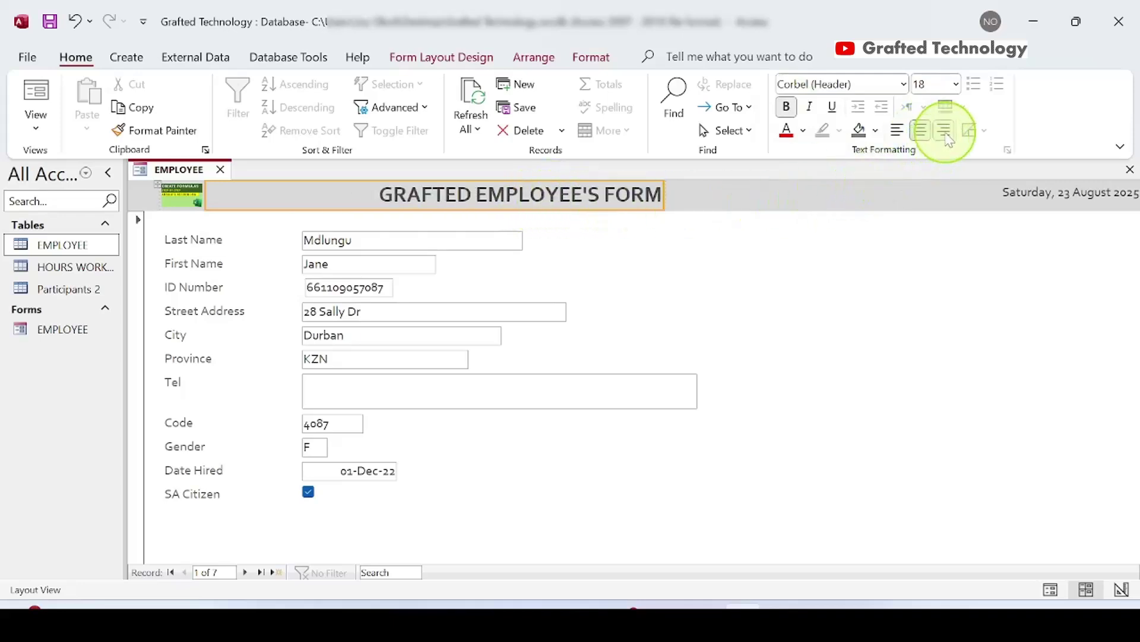
{"action": "left_click", "coordinate": [897, 129]}
{"action": "left_click", "coordinate": [921, 130]}
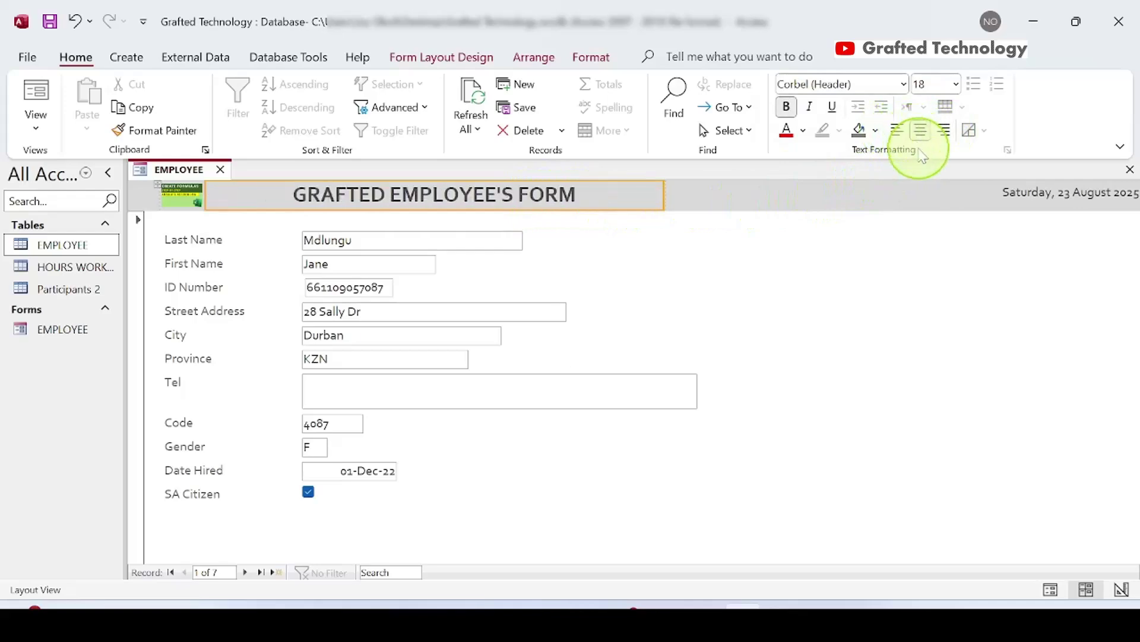
Set the title to font size 20 in Arial Black.
{"action": "left_click", "coordinate": [956, 86]}
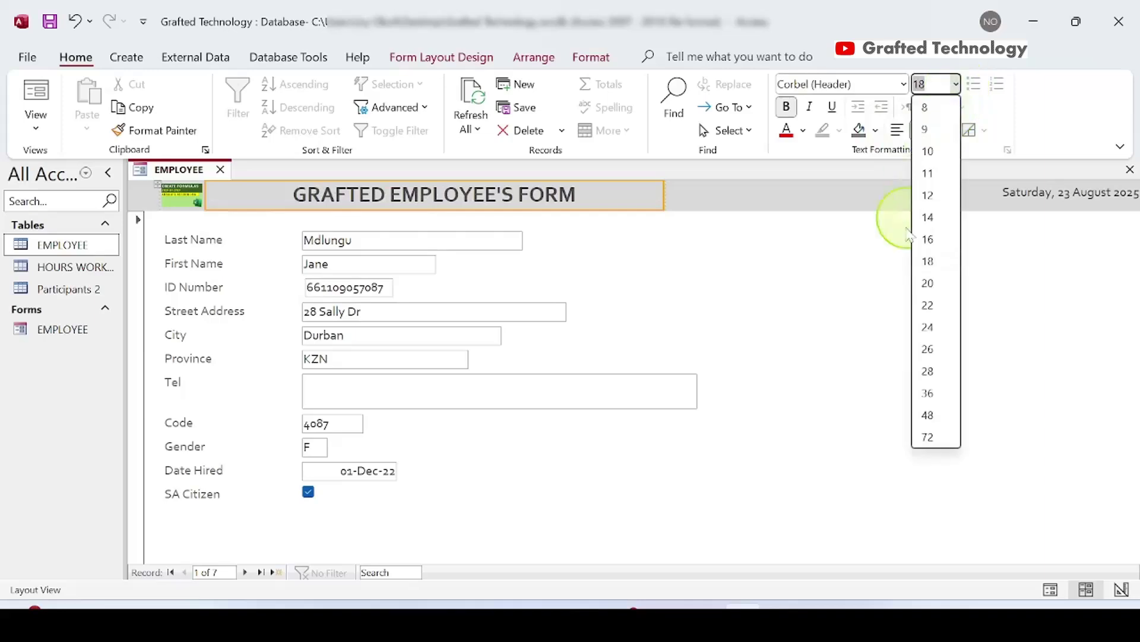
{"action": "left_click", "coordinate": [928, 326]}
{"action": "left_click", "coordinate": [956, 83]}
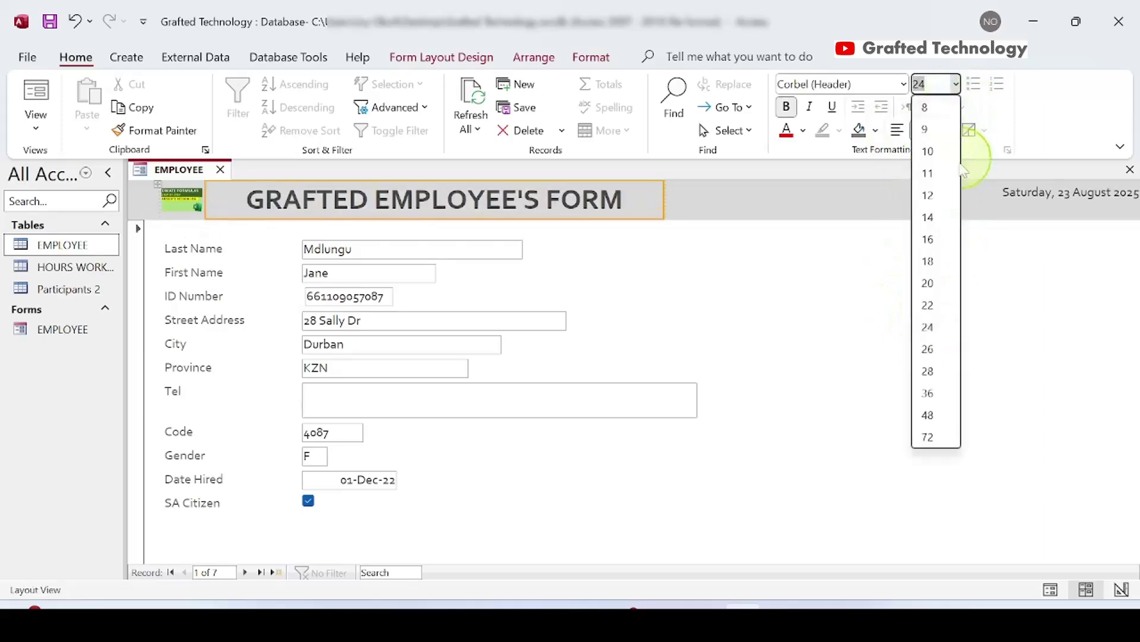
{"action": "left_click", "coordinate": [928, 284]}
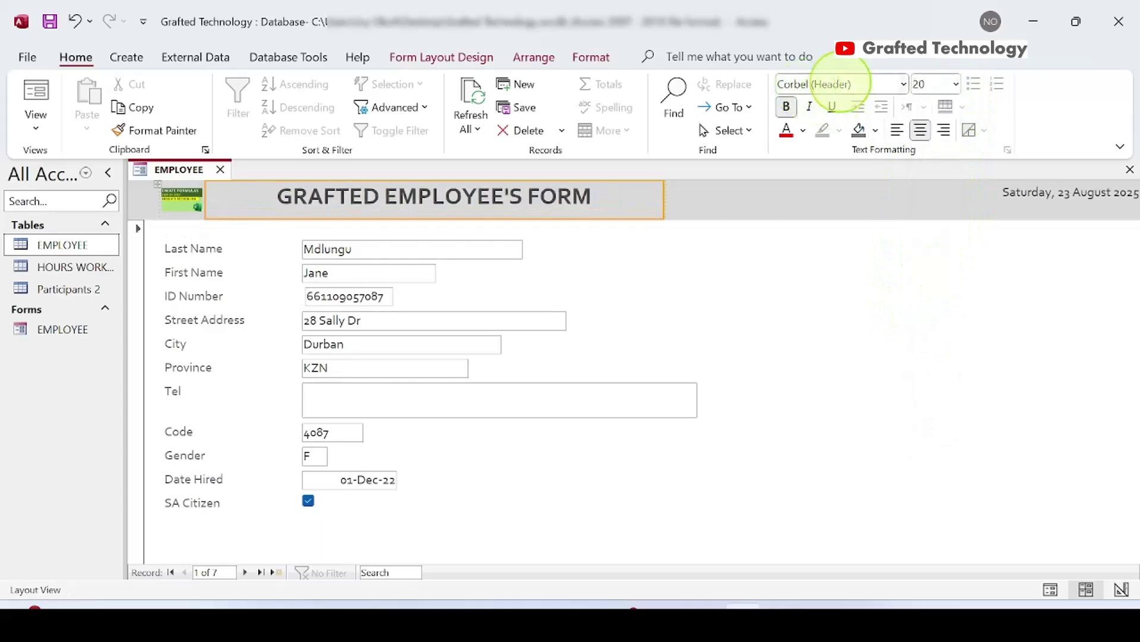
{"action": "left_click", "coordinate": [904, 84]}
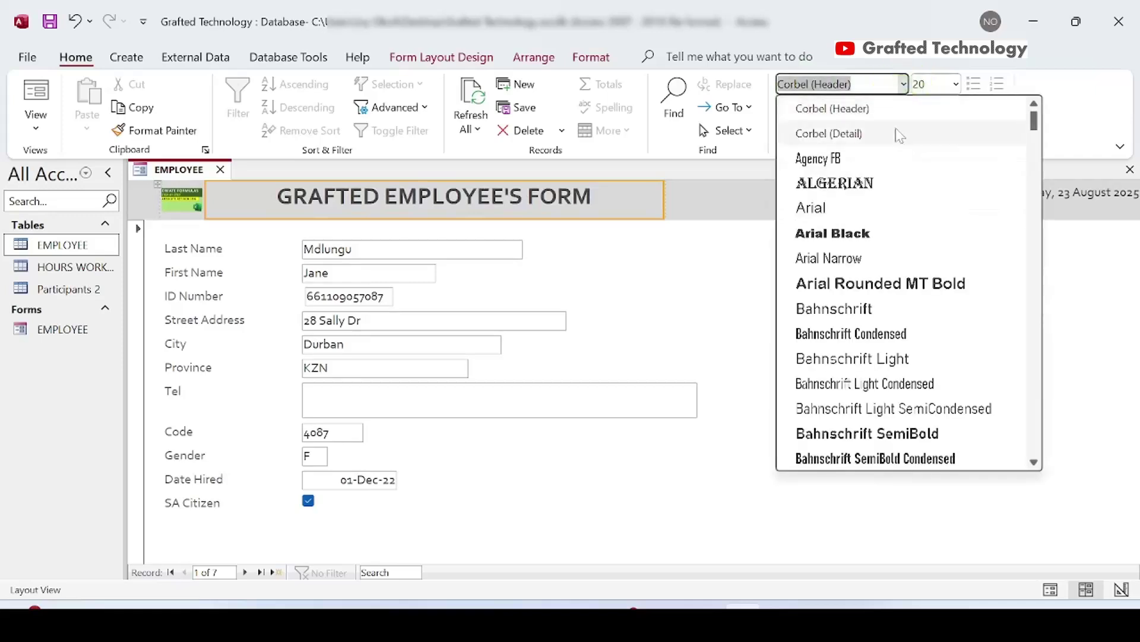
{"action": "left_click", "coordinate": [854, 240]}
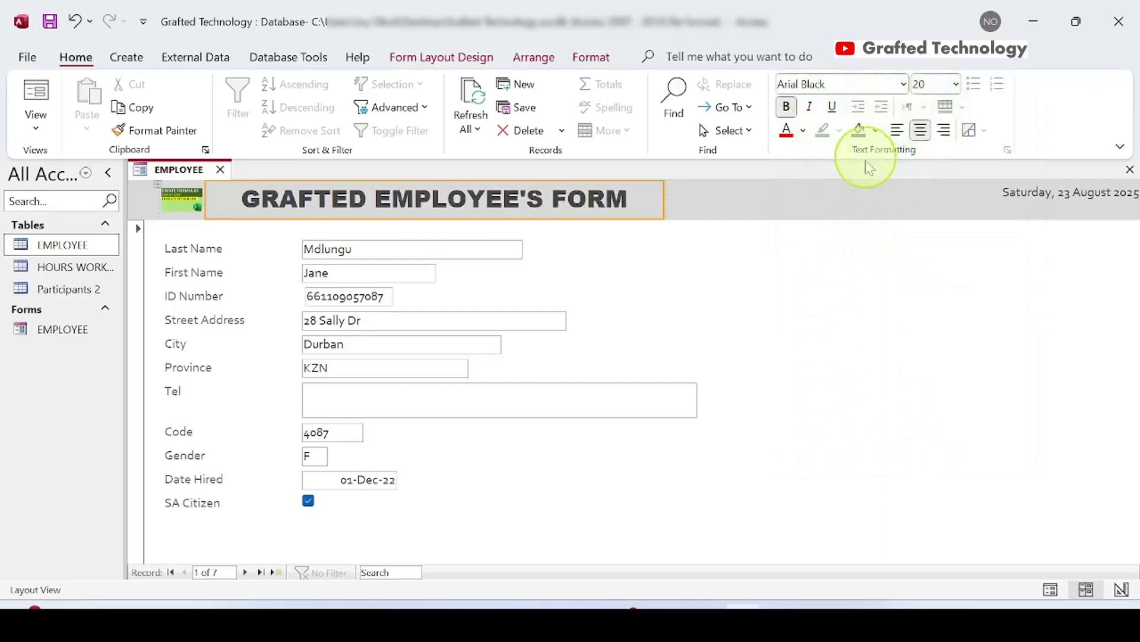
{"action": "left_click", "coordinate": [907, 270]}
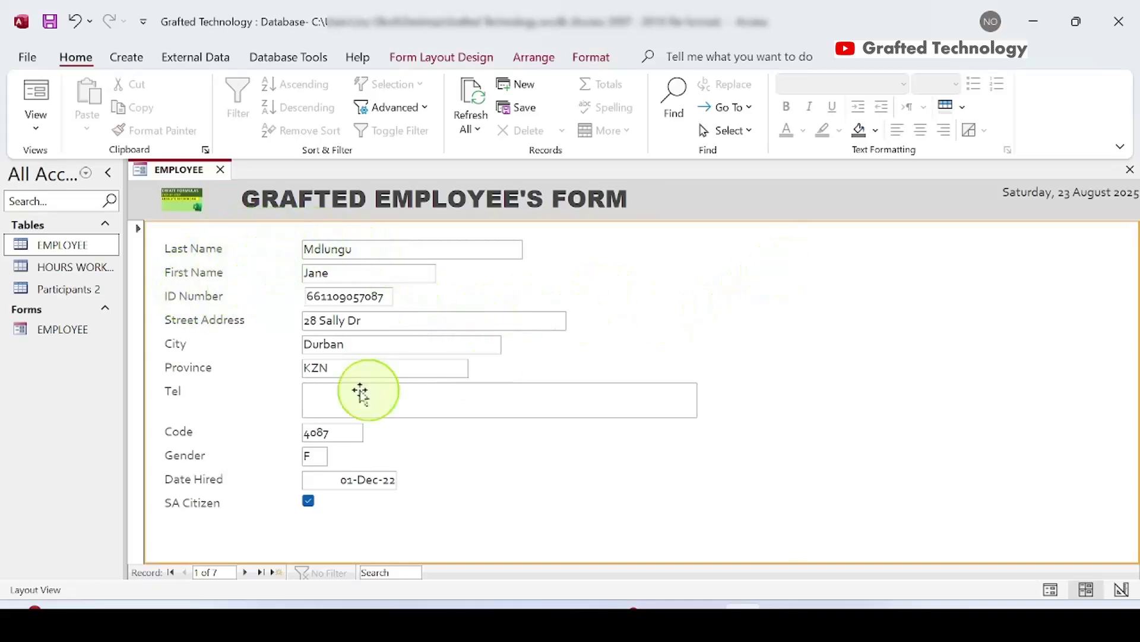
Bold the Last Name and First Name labels on the EMPLOYEE form.
{"action": "left_click", "coordinate": [211, 258]}
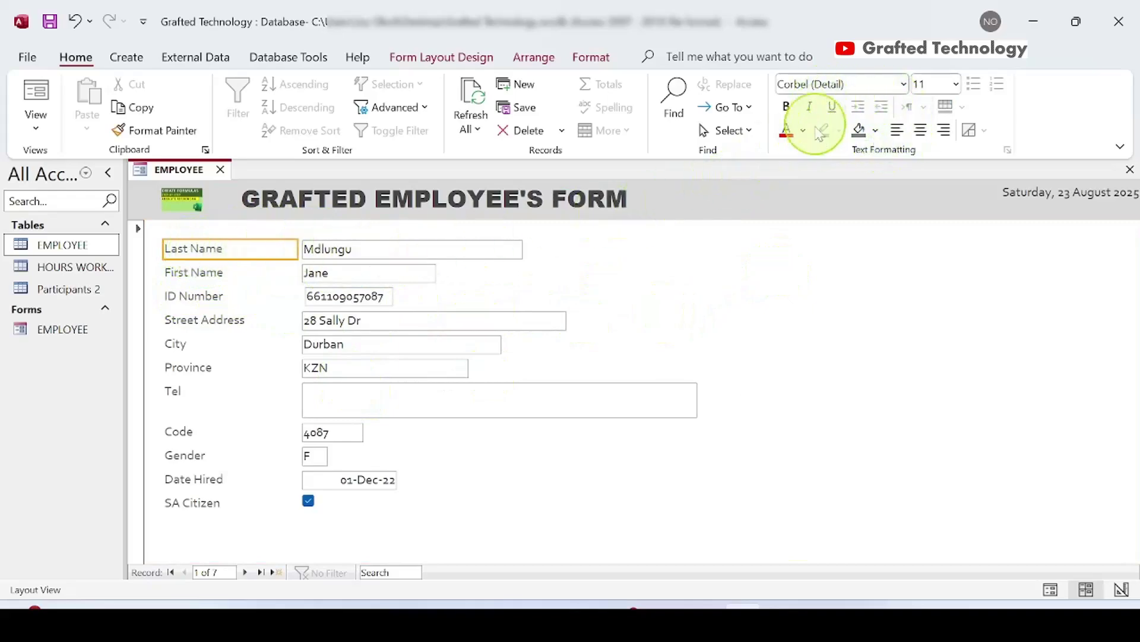
{"action": "left_click", "coordinate": [210, 276]}
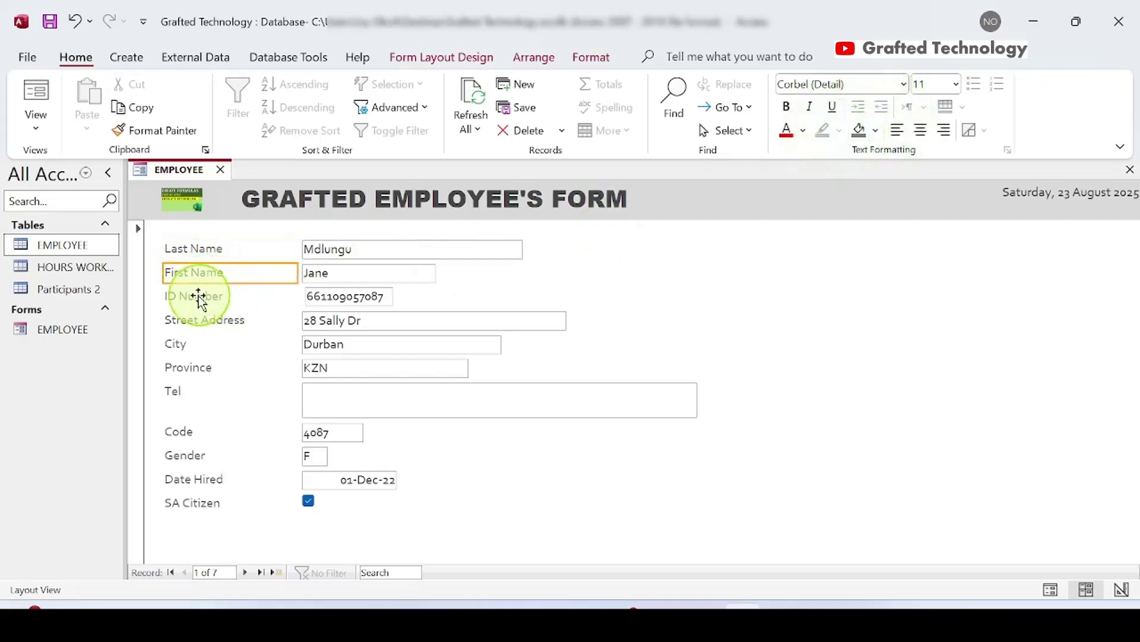
{"action": "left_click", "coordinate": [202, 298]}
{"action": "left_click", "coordinate": [199, 322]}
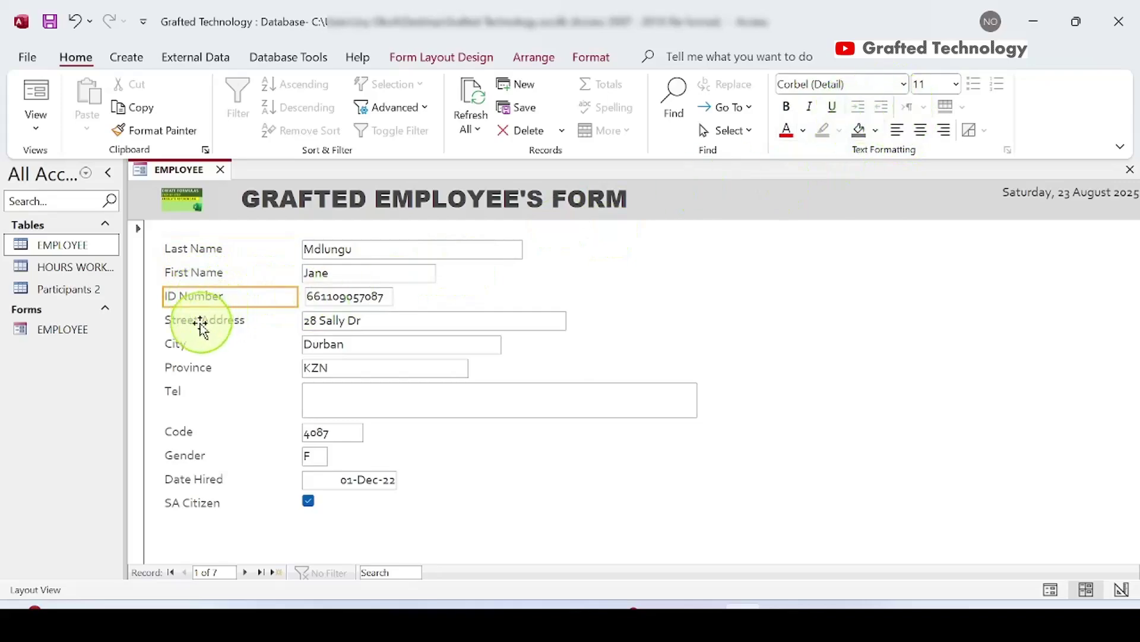
{"action": "left_click", "coordinate": [191, 347]}
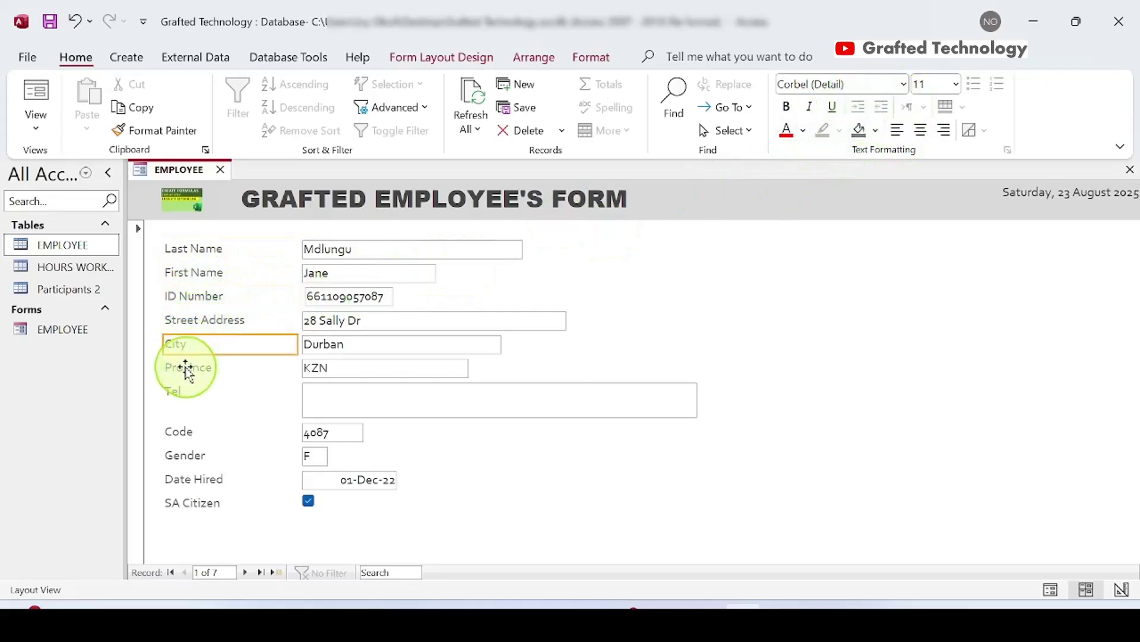
{"action": "left_click", "coordinate": [193, 360]}
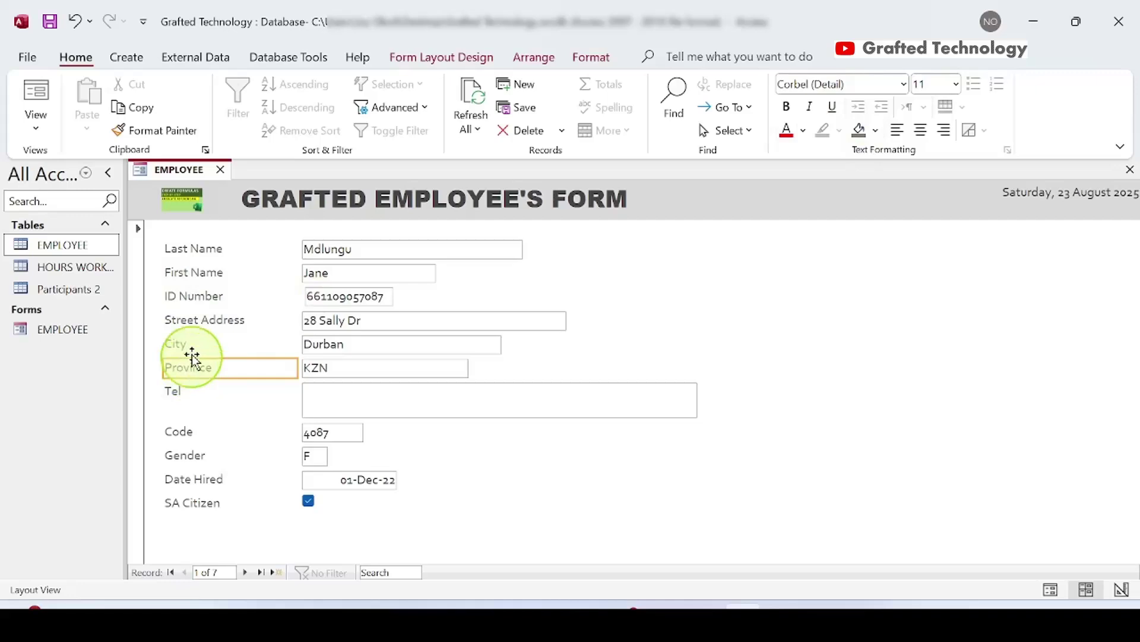
{"action": "left_click", "coordinate": [193, 252]}
{"action": "left_click", "coordinate": [787, 107]}
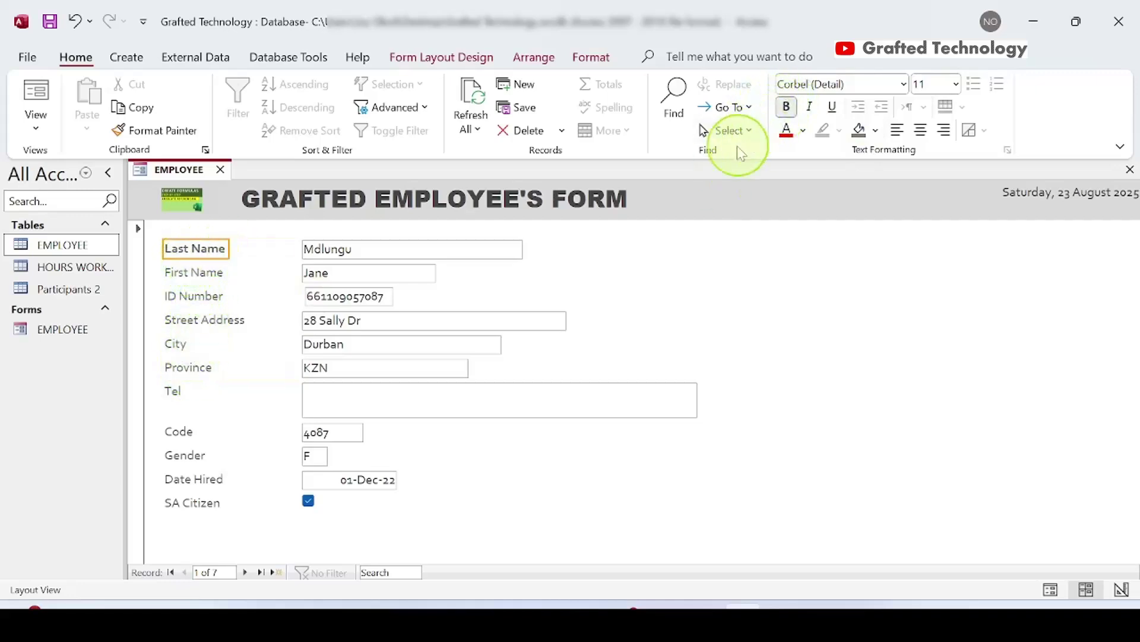
{"action": "left_click", "coordinate": [196, 274]}
{"action": "left_click", "coordinate": [786, 106]}
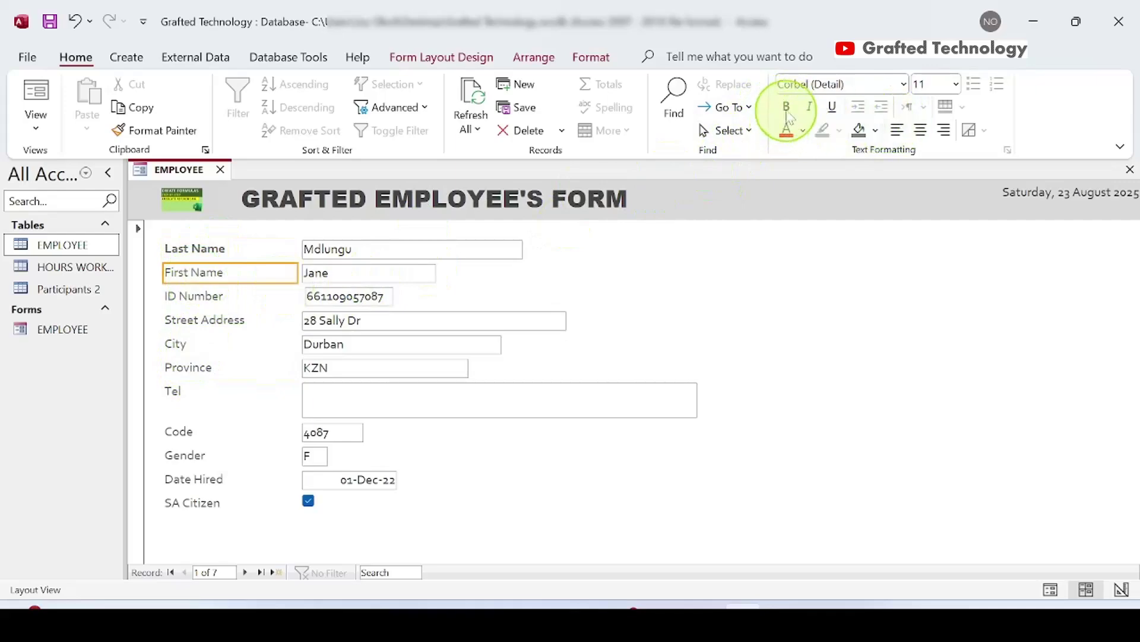
Bold the ID Number and Street Address labels.
{"action": "left_click", "coordinate": [214, 294]}
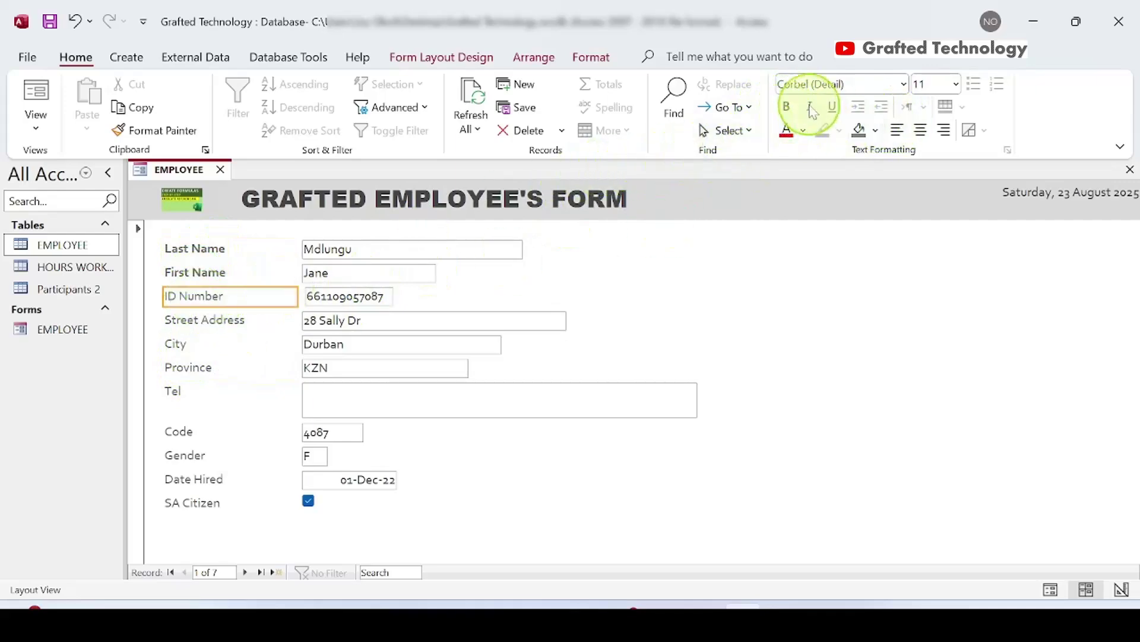
{"action": "left_click", "coordinate": [787, 107]}
{"action": "left_click", "coordinate": [199, 323]}
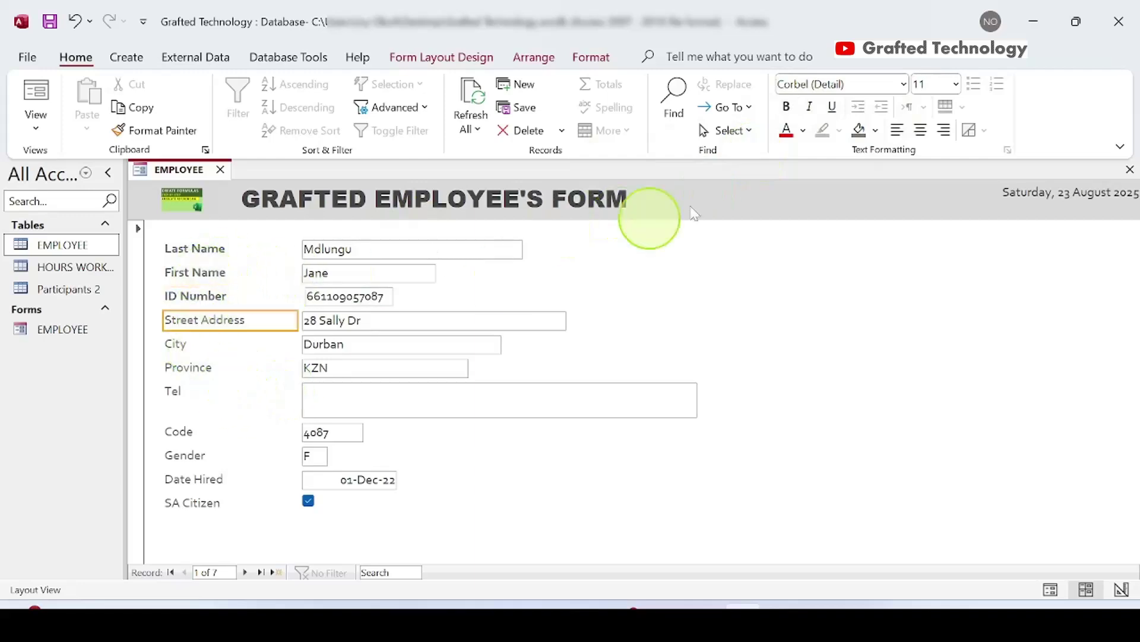
{"action": "left_click", "coordinate": [786, 107]}
{"action": "left_click", "coordinate": [902, 291]}
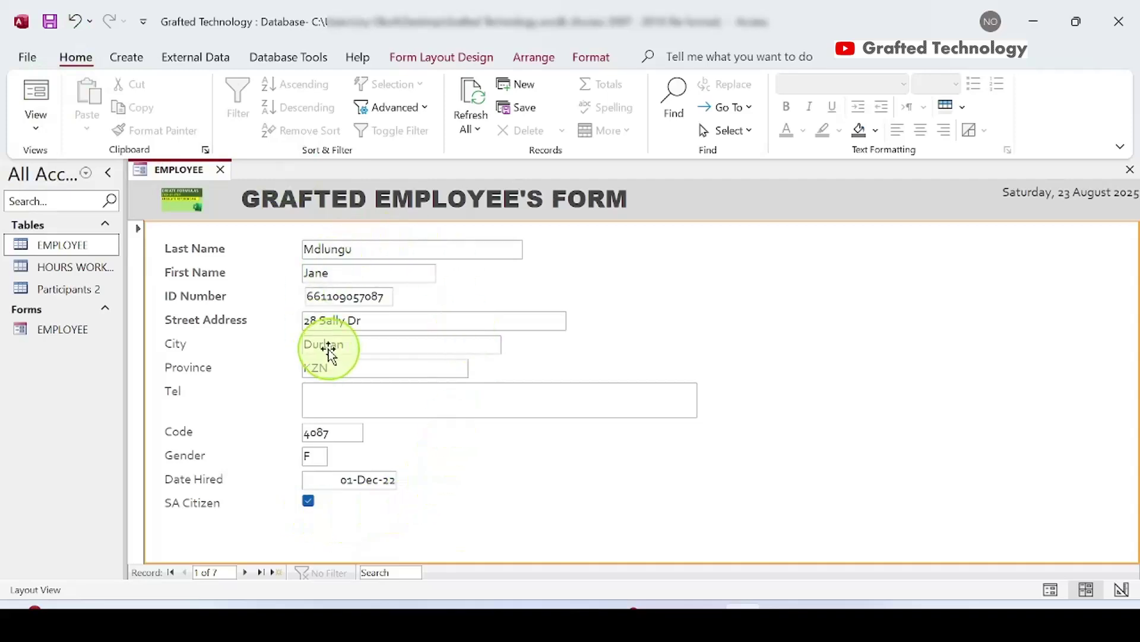
Close the EMPLOYEE form from its tab's shortcut menu.
{"action": "right_click", "coordinate": [168, 179]}
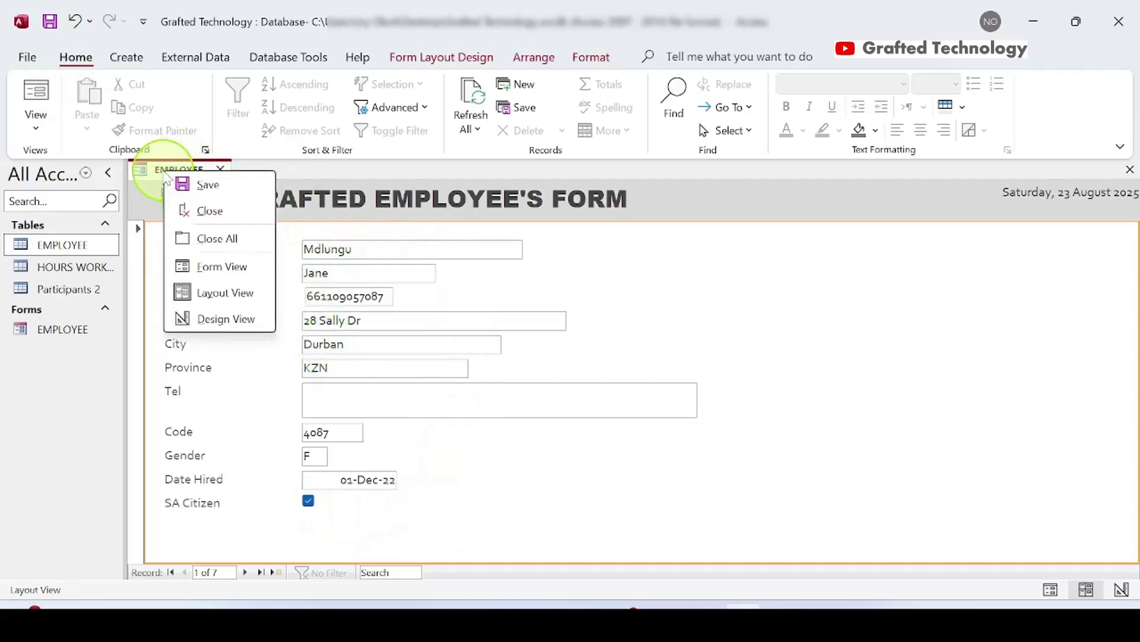
{"action": "left_click", "coordinate": [172, 174]}
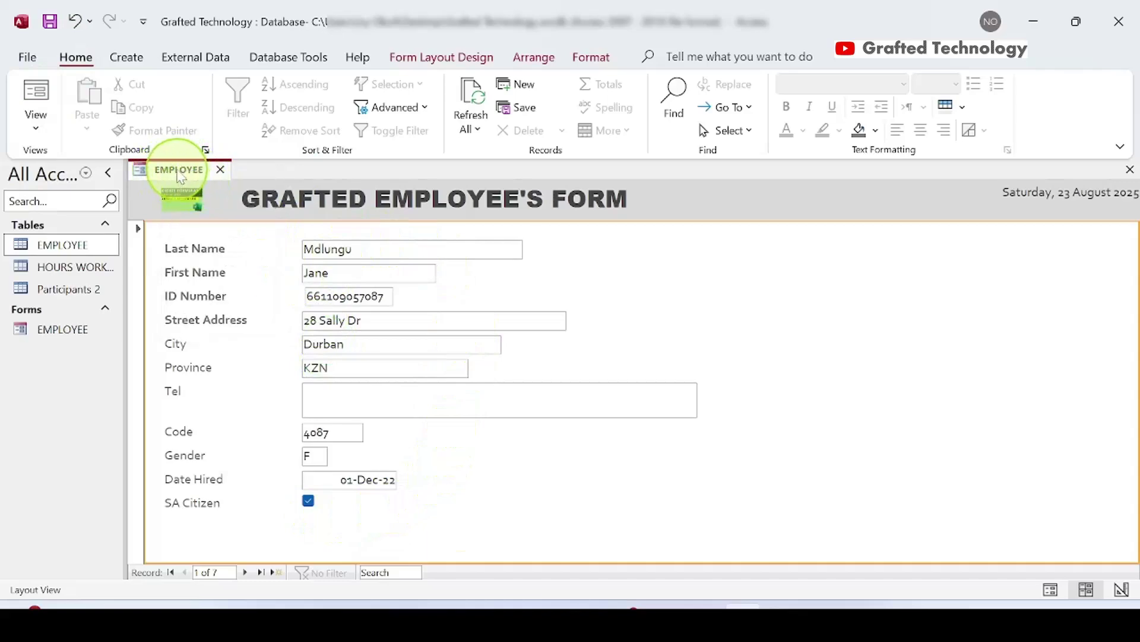
{"action": "right_click", "coordinate": [180, 177]}
{"action": "left_click", "coordinate": [221, 210]}
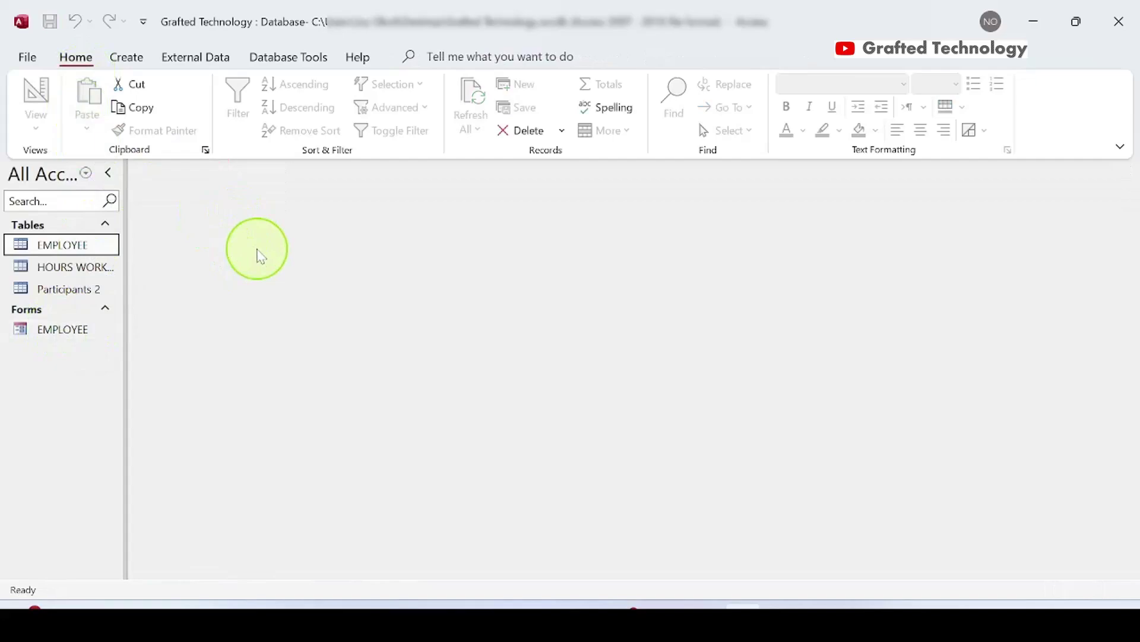
Reopen the EMPLOYEE form from the Forms pane in Design View.
{"action": "double_click", "coordinate": [64, 330]}
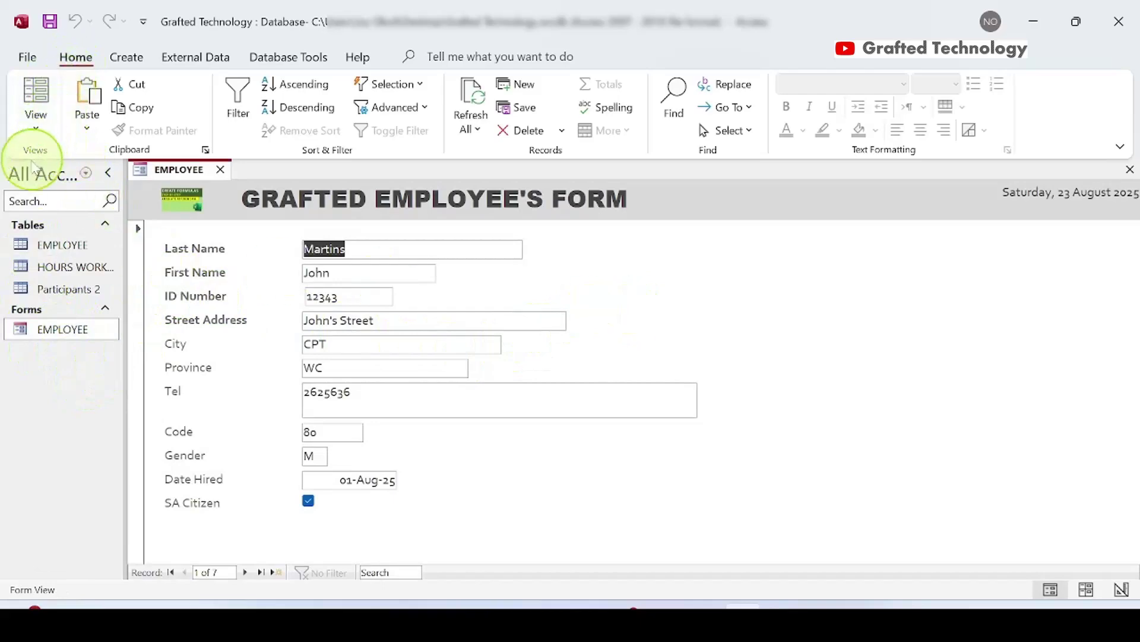
{"action": "left_click", "coordinate": [35, 125]}
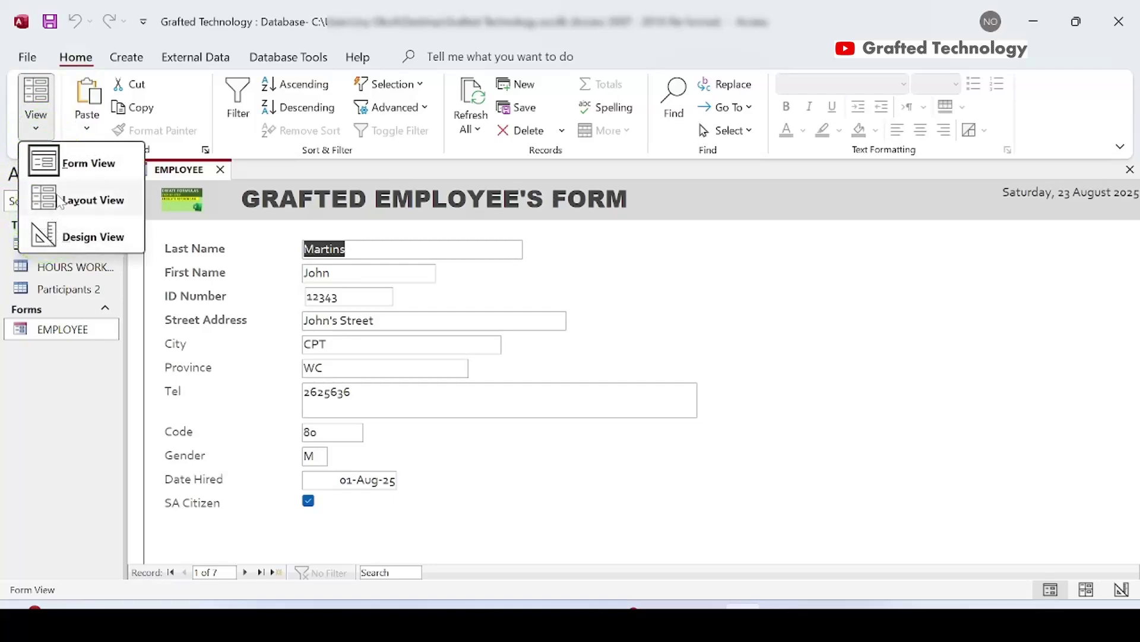
{"action": "left_click", "coordinate": [51, 240]}
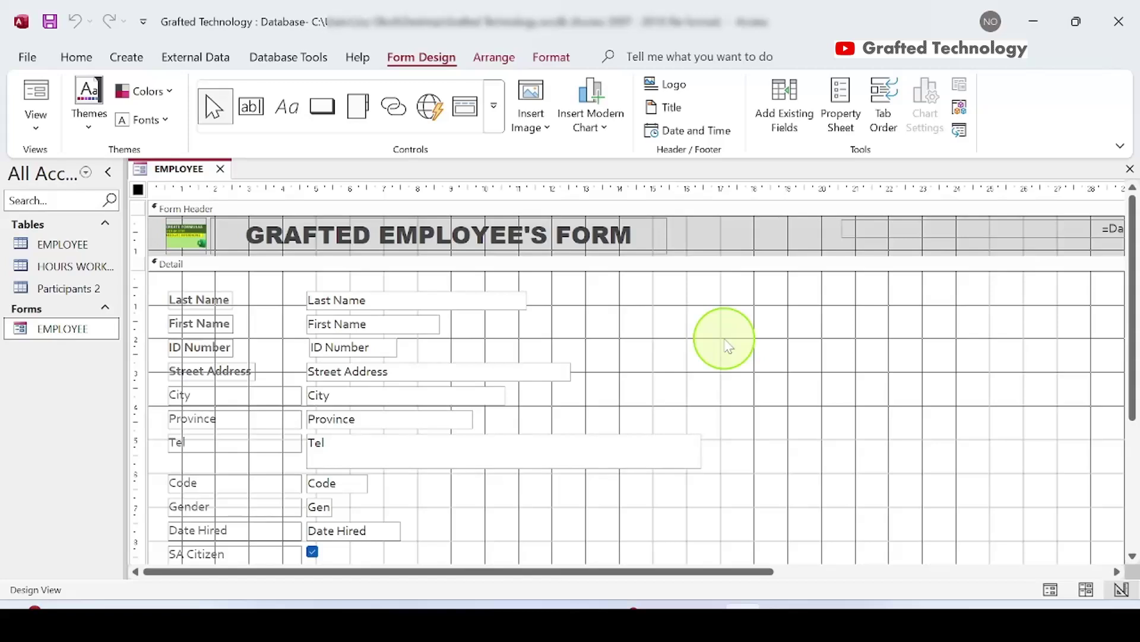
Narrow the Last Name text box and make the City label bold.
{"action": "left_click", "coordinate": [514, 295]}
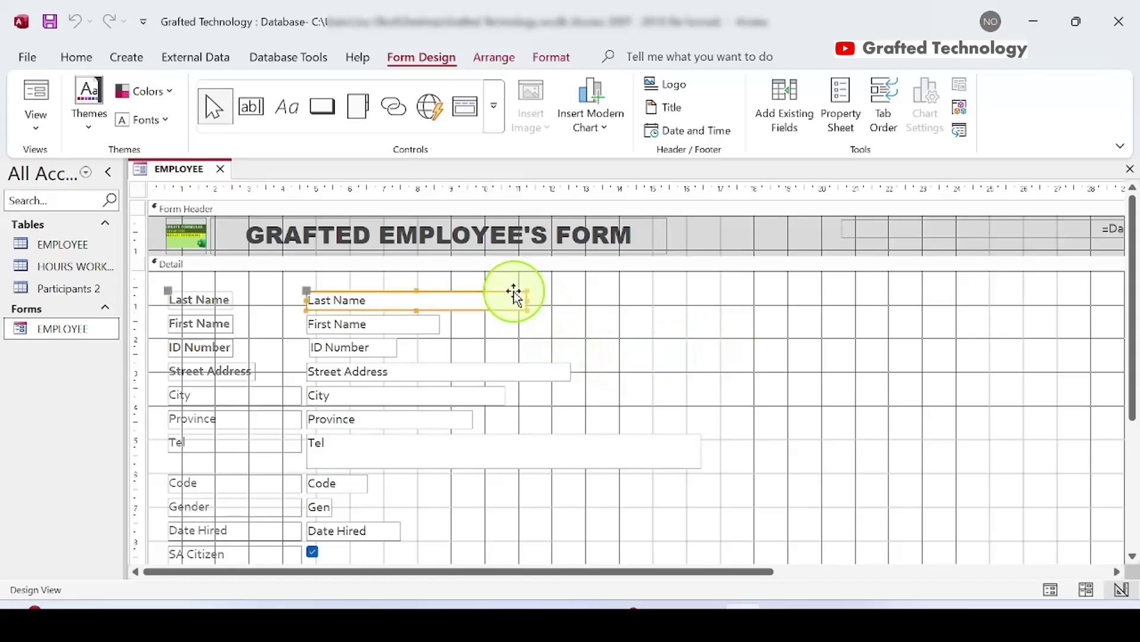
{"action": "left_click_drag", "start_coordinate": [527, 298], "coordinate": [500, 313]}
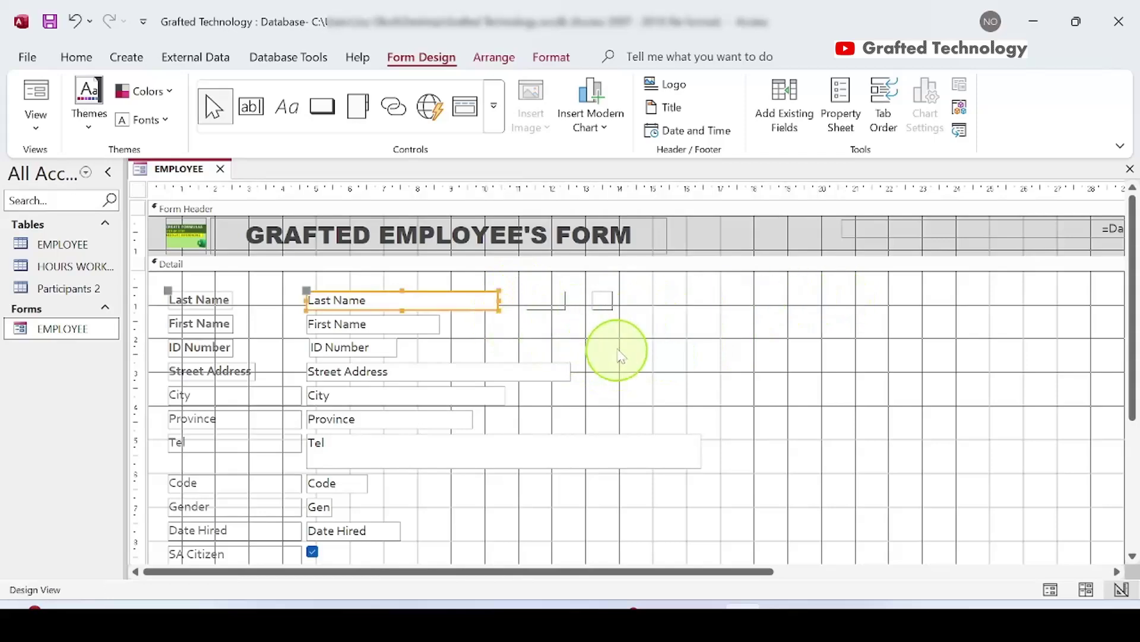
{"action": "left_click", "coordinate": [212, 323]}
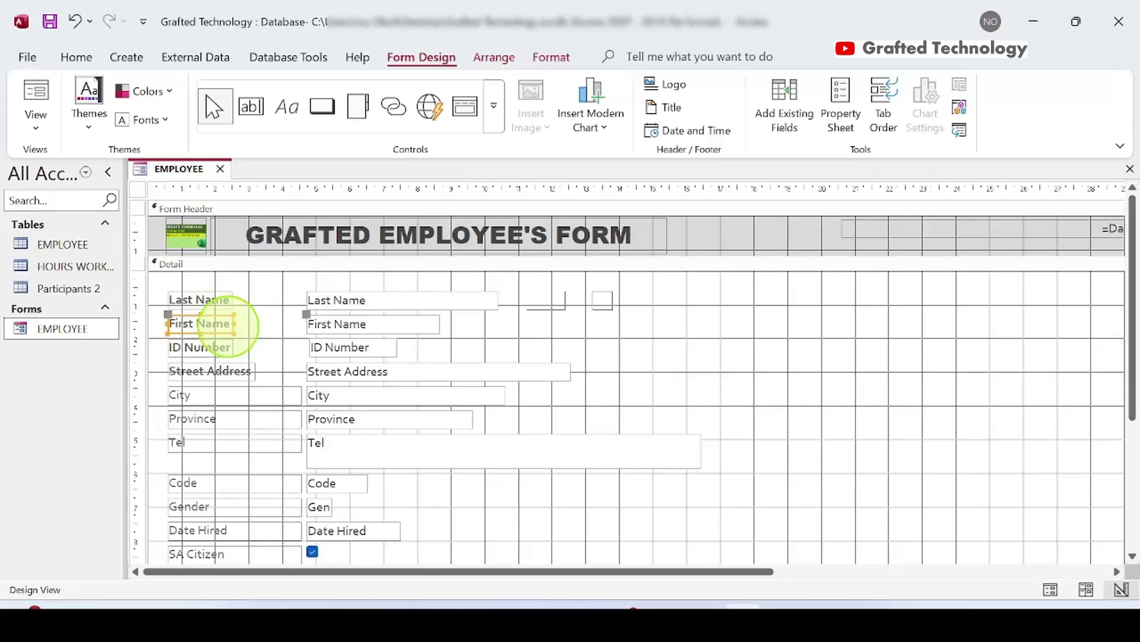
{"action": "left_click", "coordinate": [76, 59]}
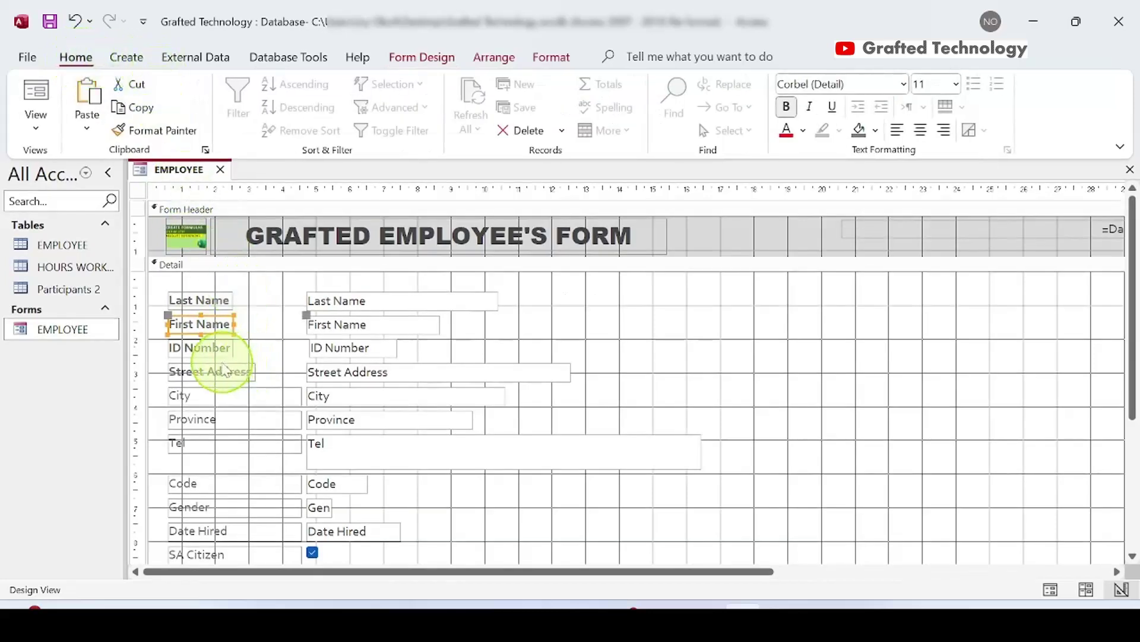
{"action": "left_click", "coordinate": [179, 395]}
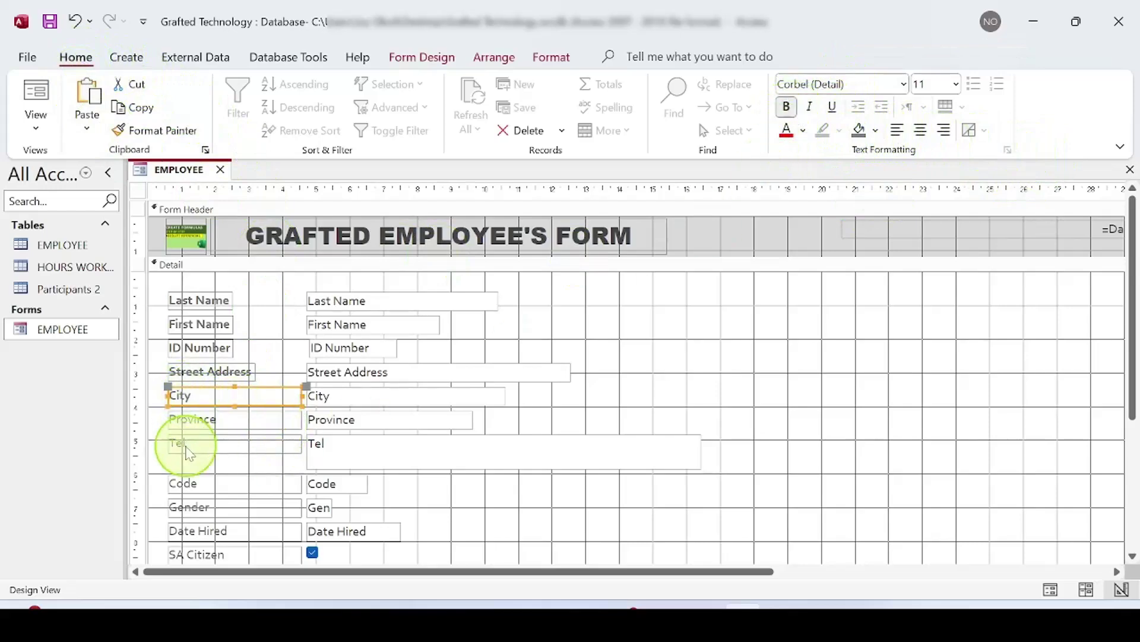
{"action": "left_click", "coordinate": [193, 485]}
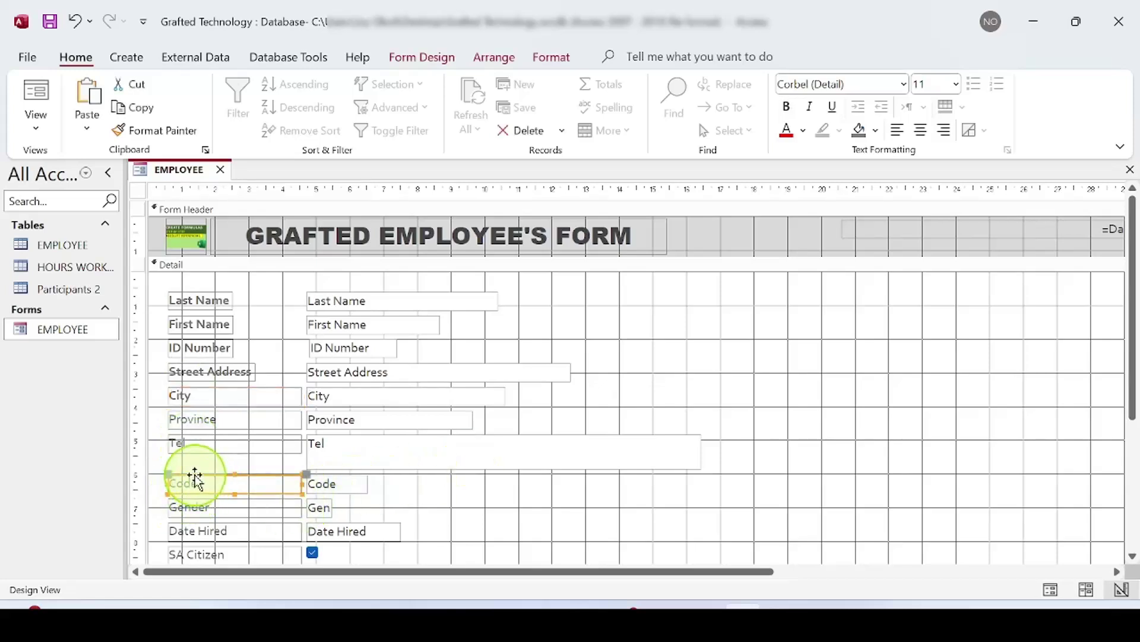
{"action": "left_click", "coordinate": [196, 478]}
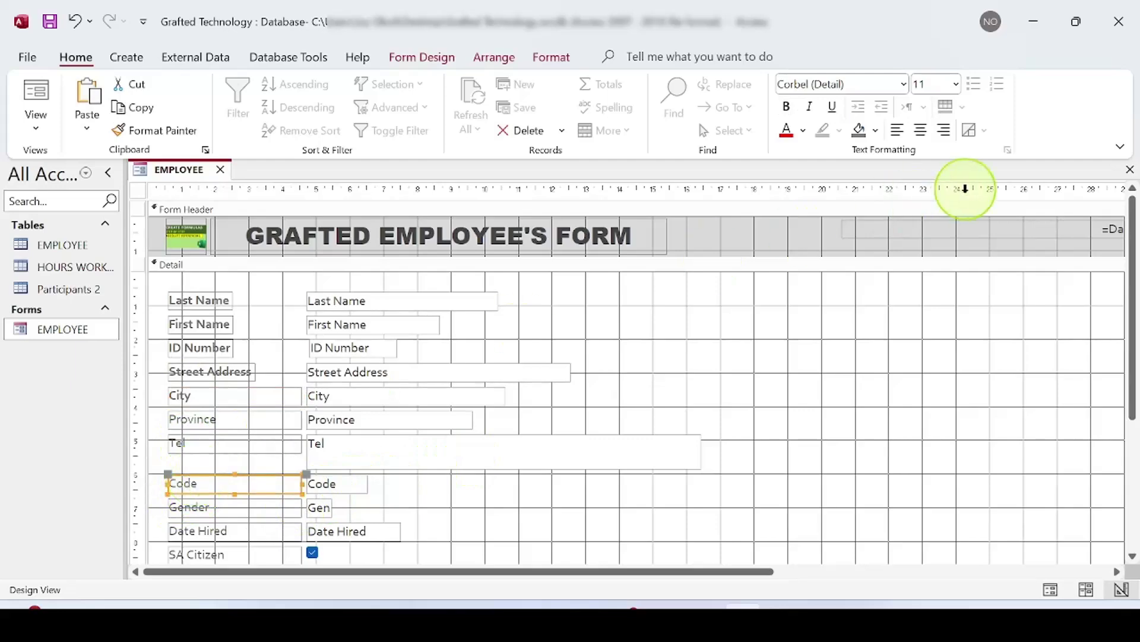
Move the =Date() box left so it sits fully within the form header.
{"action": "left_click", "coordinate": [981, 233]}
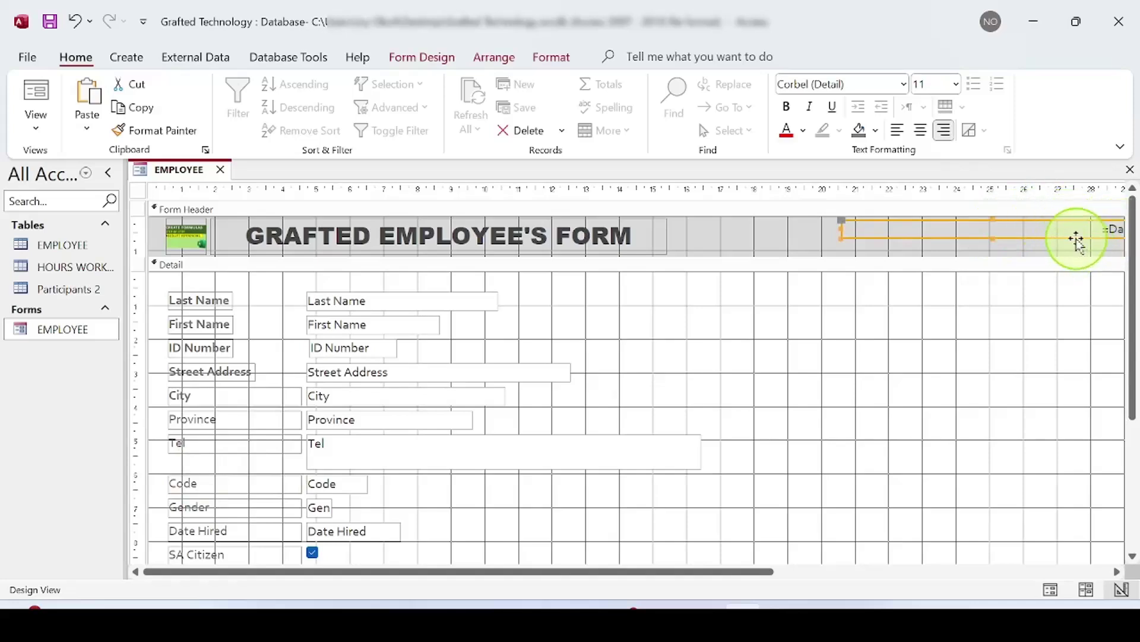
{"action": "left_click_drag", "start_coordinate": [1074, 240], "coordinate": [989, 241]}
{"action": "scroll", "coordinate": [977, 431], "scroll_direction": "down", "scroll_amount": 3}
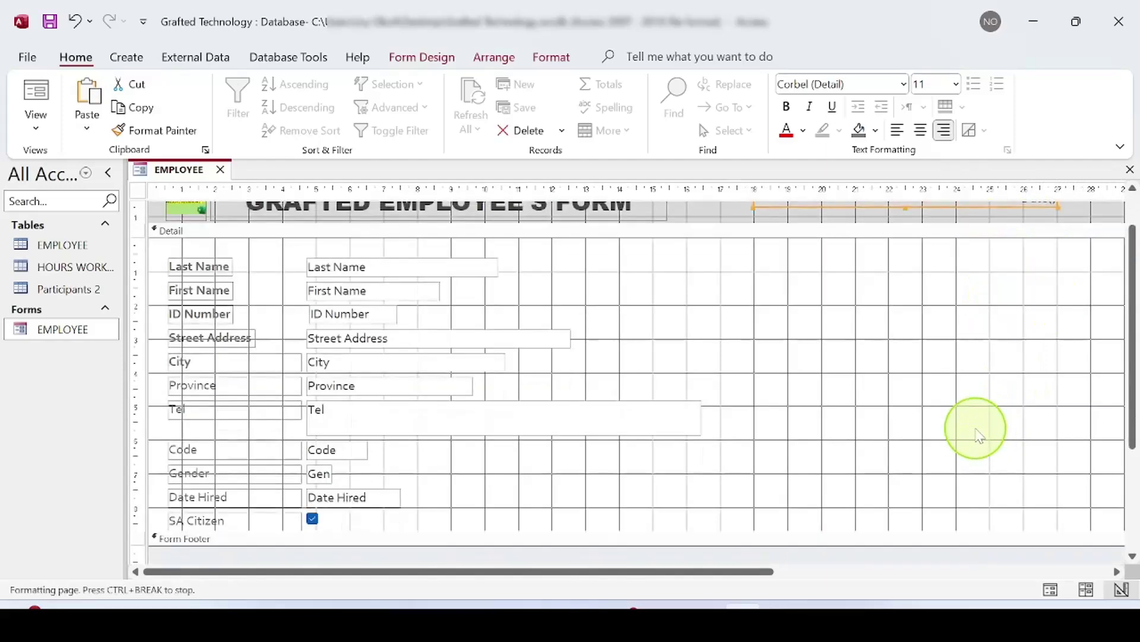
{"action": "scroll", "coordinate": [977, 431], "scroll_direction": "up", "scroll_amount": 3}
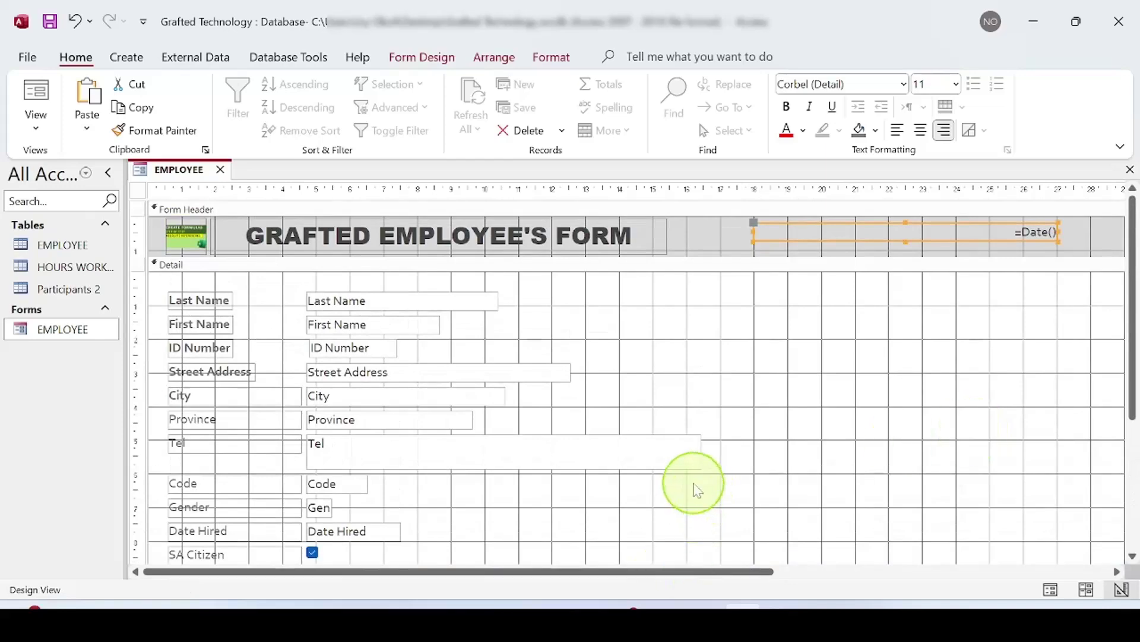
Switch the EMPLOYEE form to Layout View to preview it with live record data.
{"action": "right_click", "coordinate": [178, 169]}
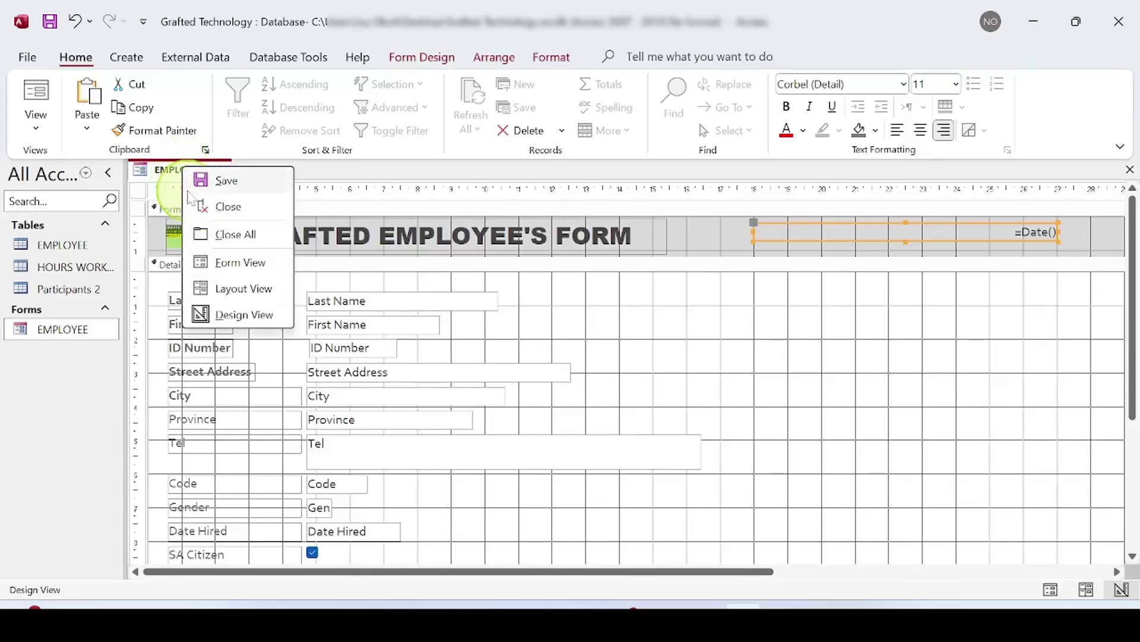
{"action": "left_click", "coordinate": [231, 289]}
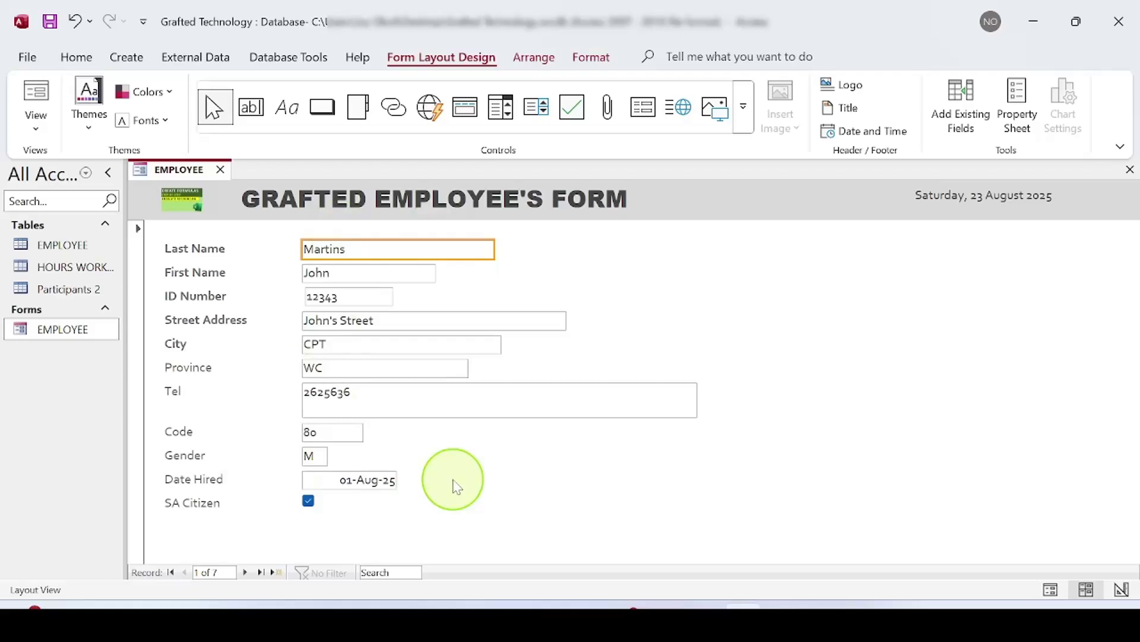
{"action": "left_click", "coordinate": [629, 478]}
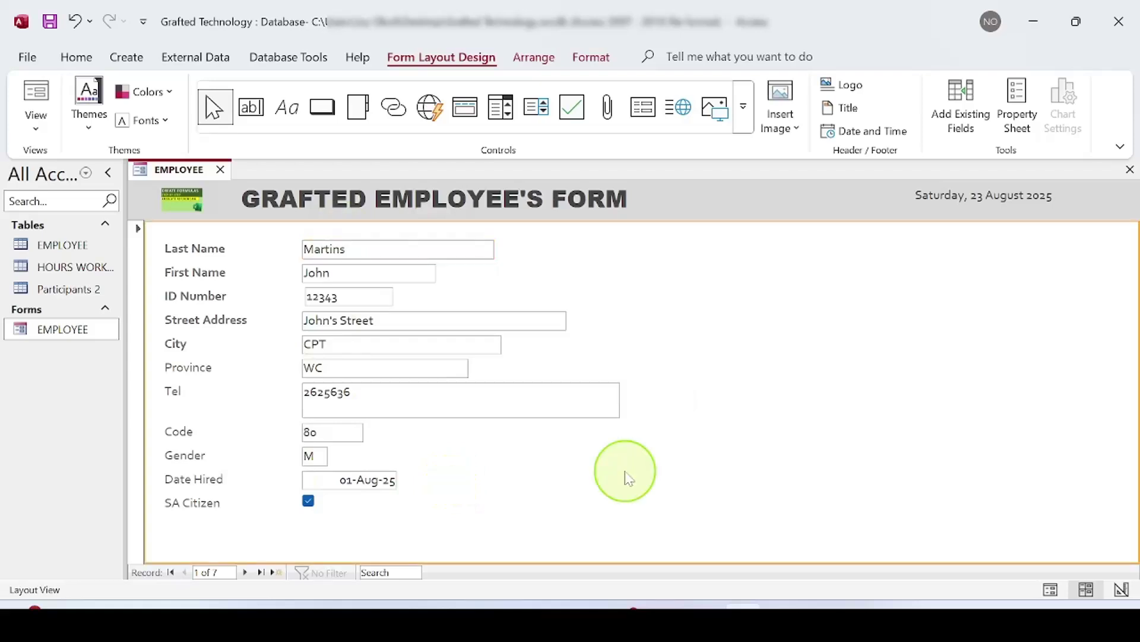